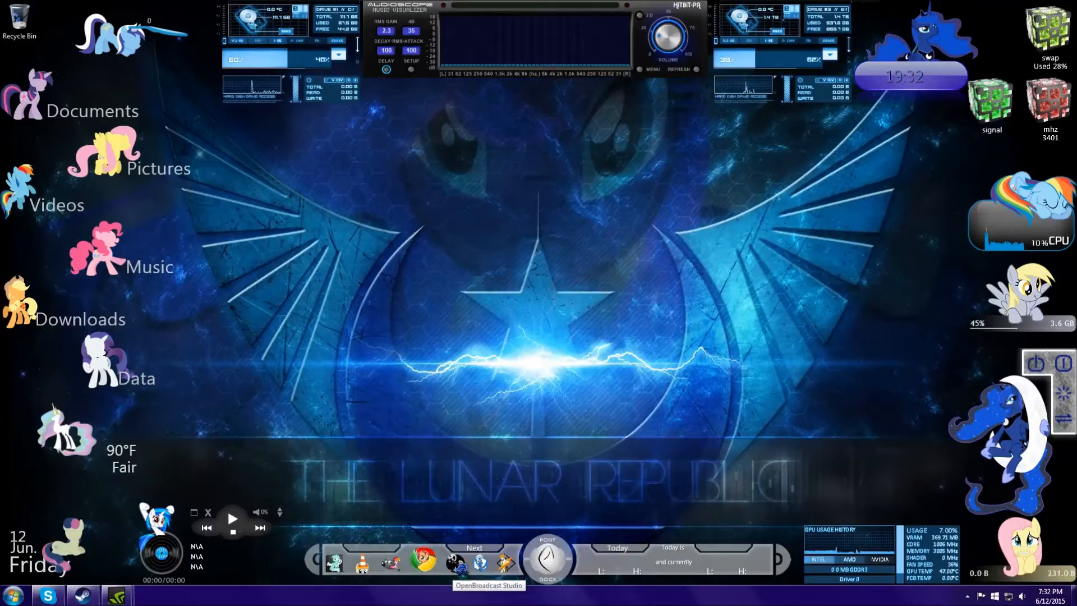
Search the web for open broadcaster in Chrome and view the OBS downloads on obsproject.com
click(423, 558)
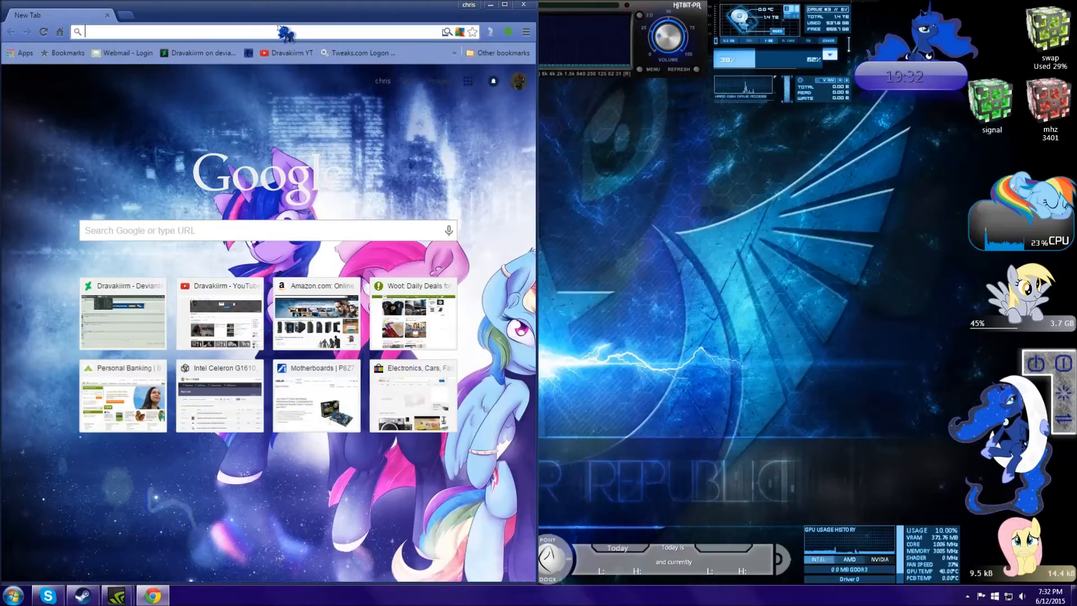
text(Openbroad)
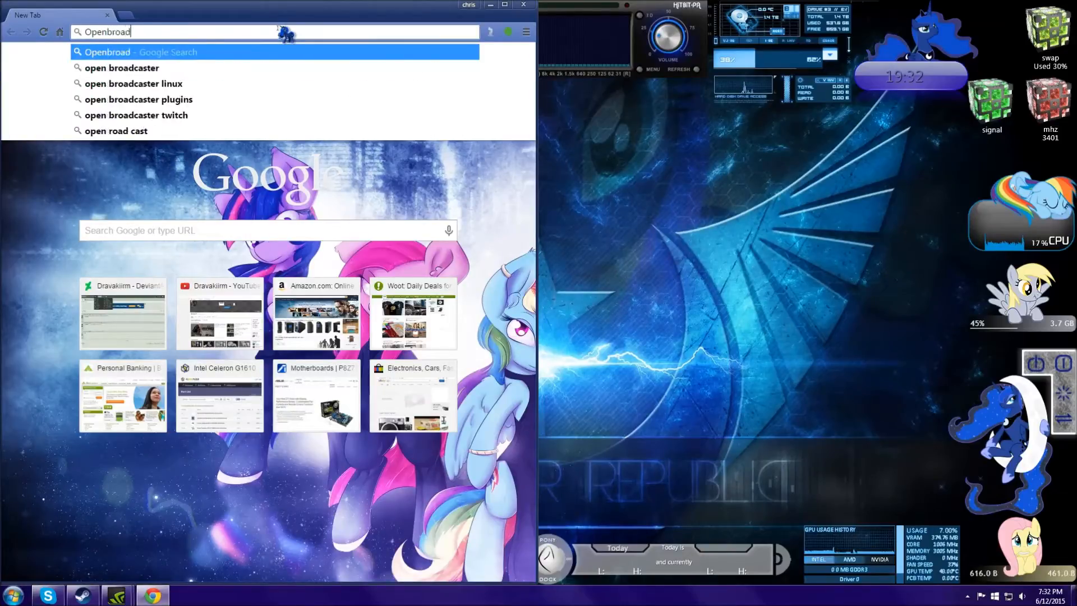
key(Down)
key(Return)
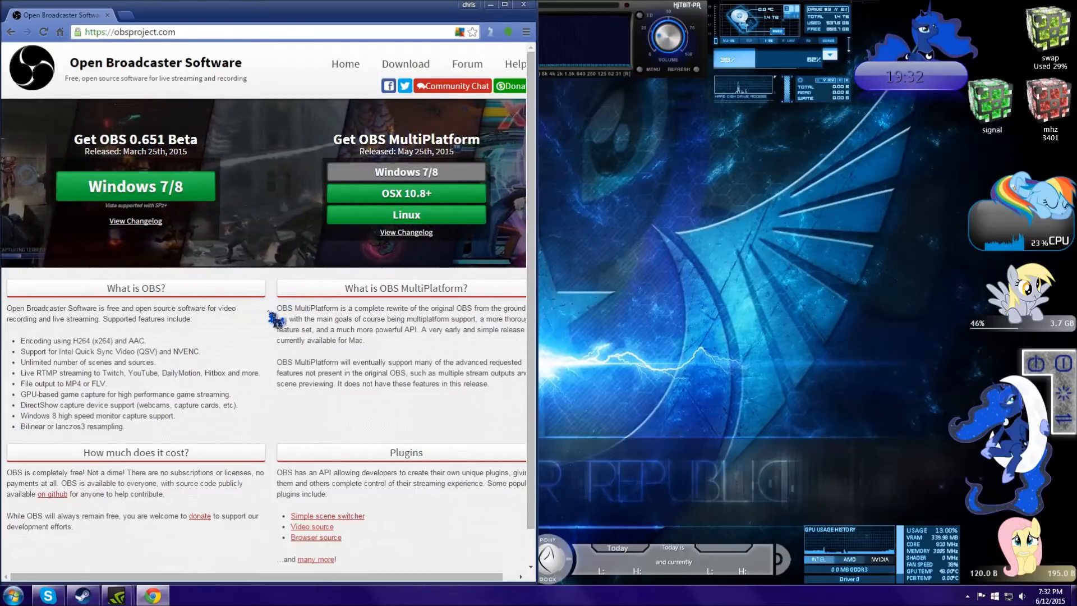
scroll(306, 302, down, 1)
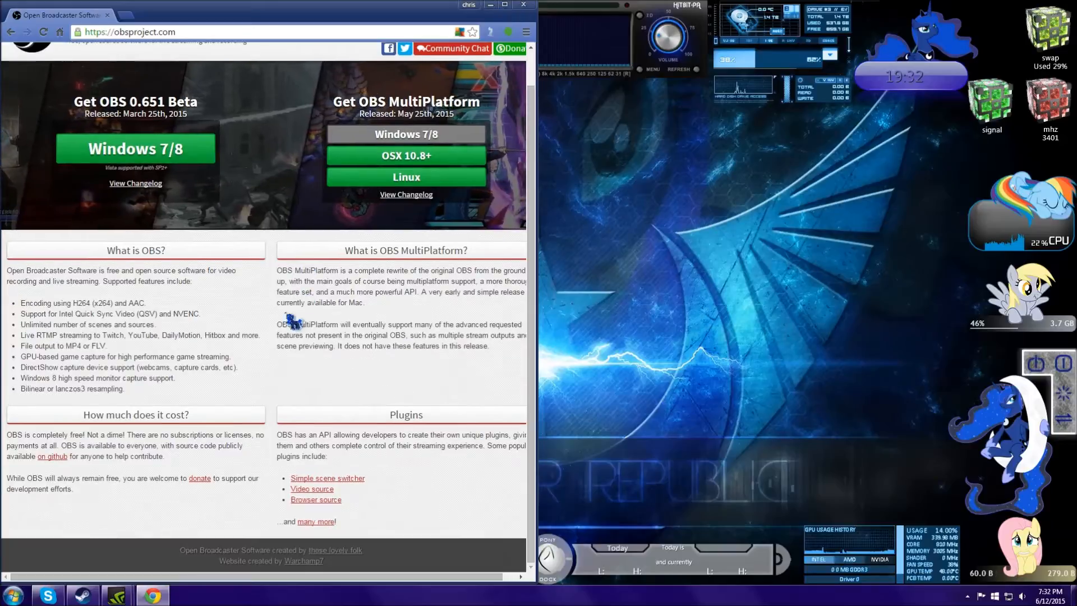
scroll(301, 137, up, 1)
click(493, 5)
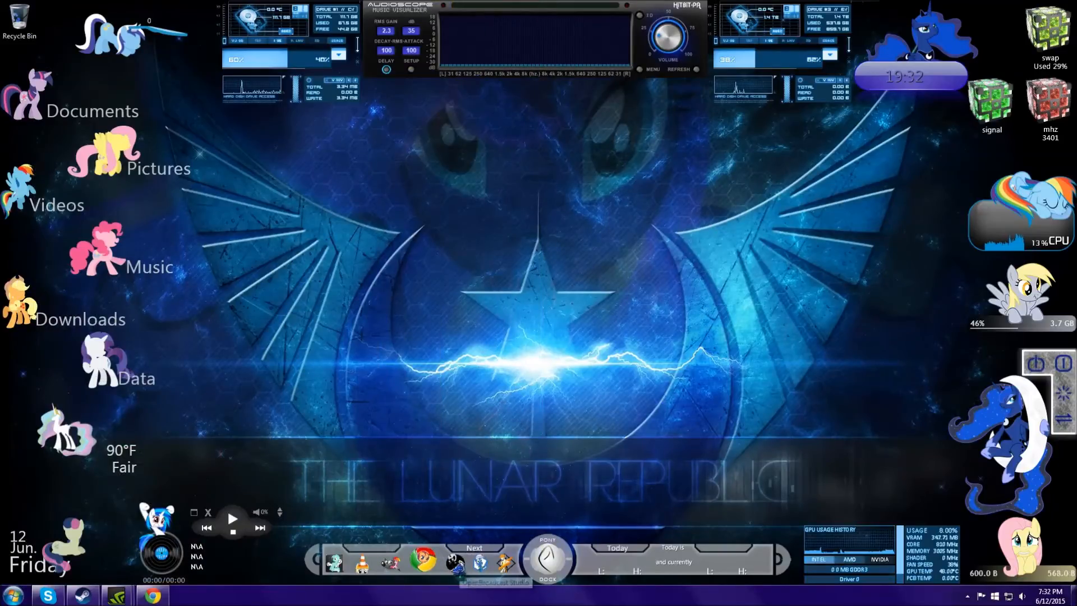
Launch Open Broadcaster Software and disable the Window Capture source in the scene named Scene
click(458, 568)
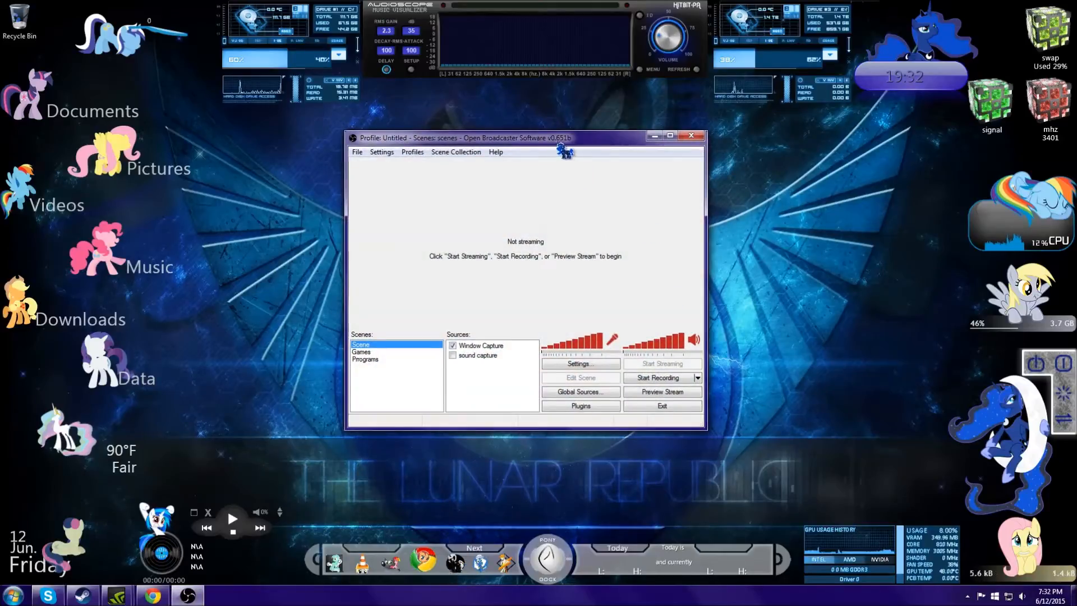
drag(555, 139, 479, 95)
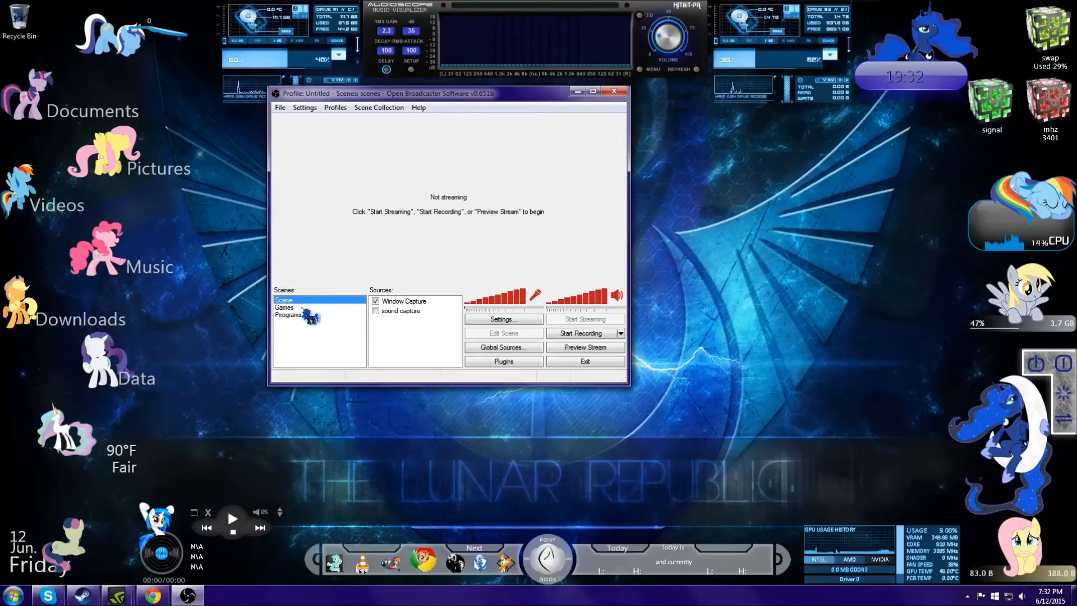
click(285, 307)
click(296, 316)
click(291, 300)
click(416, 301)
click(415, 312)
click(376, 301)
Look through the sources of the Programs and Games scenes, returning to the scene named Scene
click(328, 314)
click(324, 301)
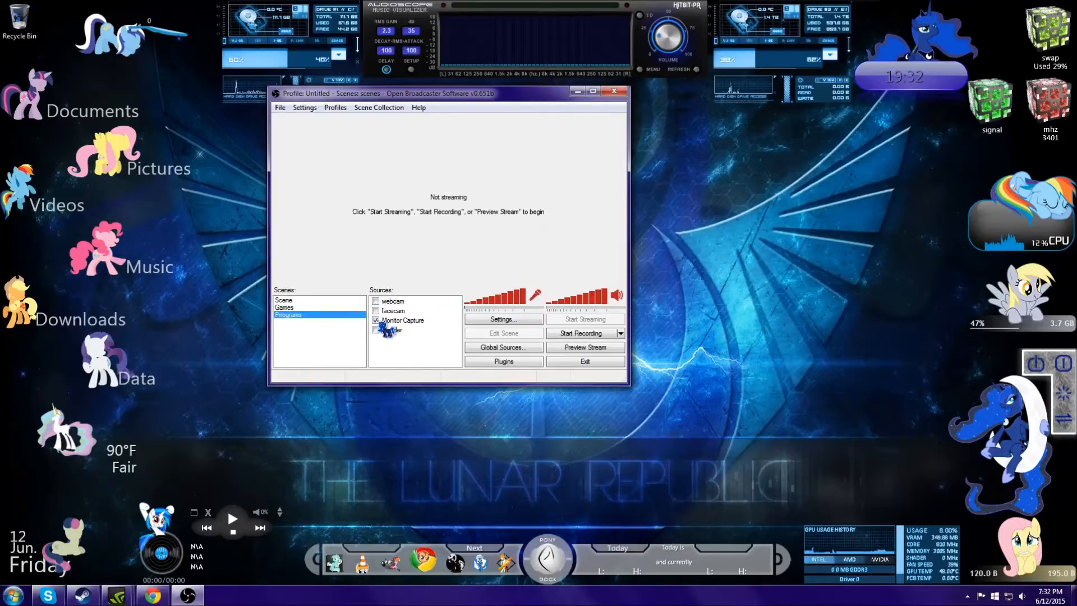
click(303, 307)
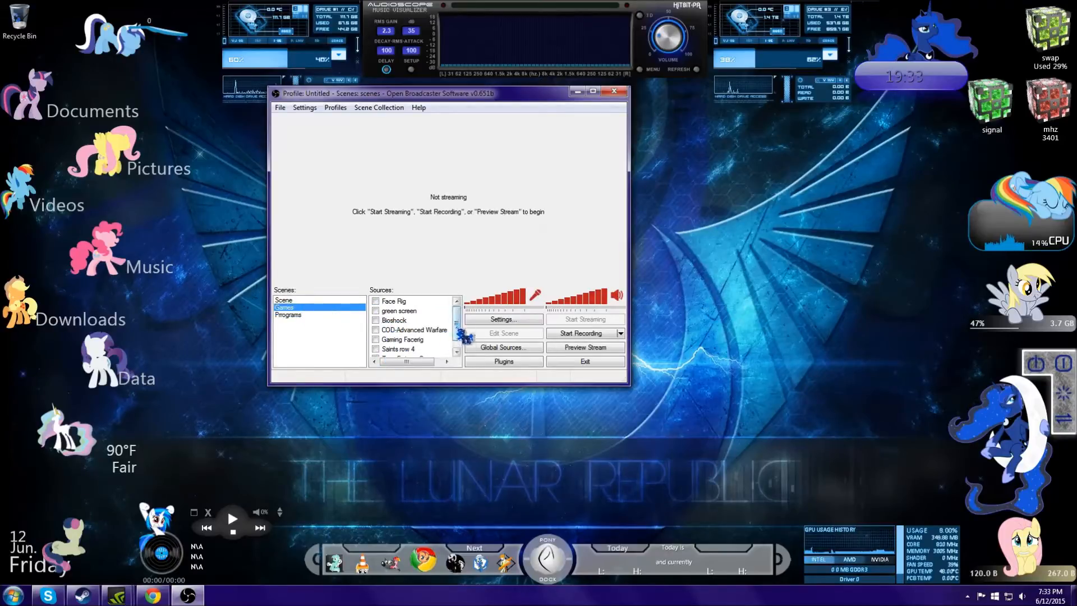
click(315, 301)
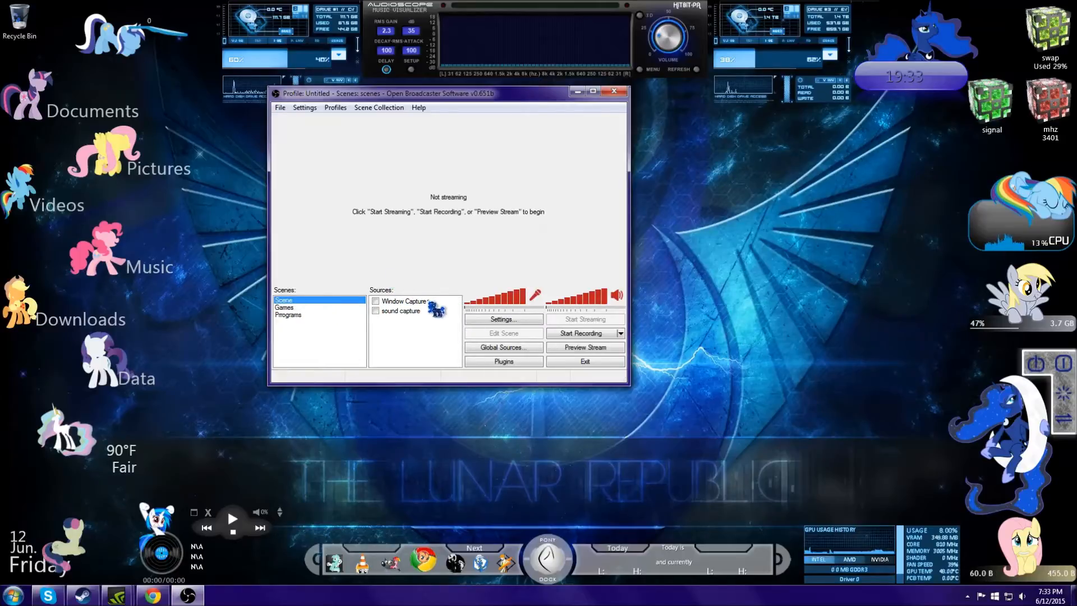
In the general settings, enable the notification area icon and minimizing to the notification area, and save the changes
click(281, 109)
mouse_move(308, 112)
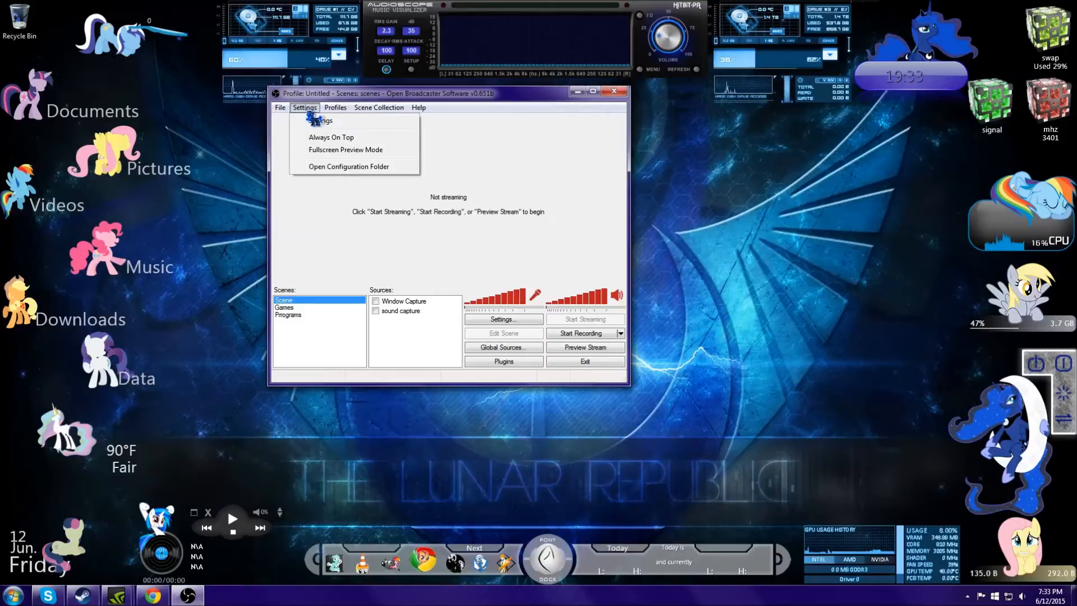
click(362, 123)
drag(561, 111, 491, 79)
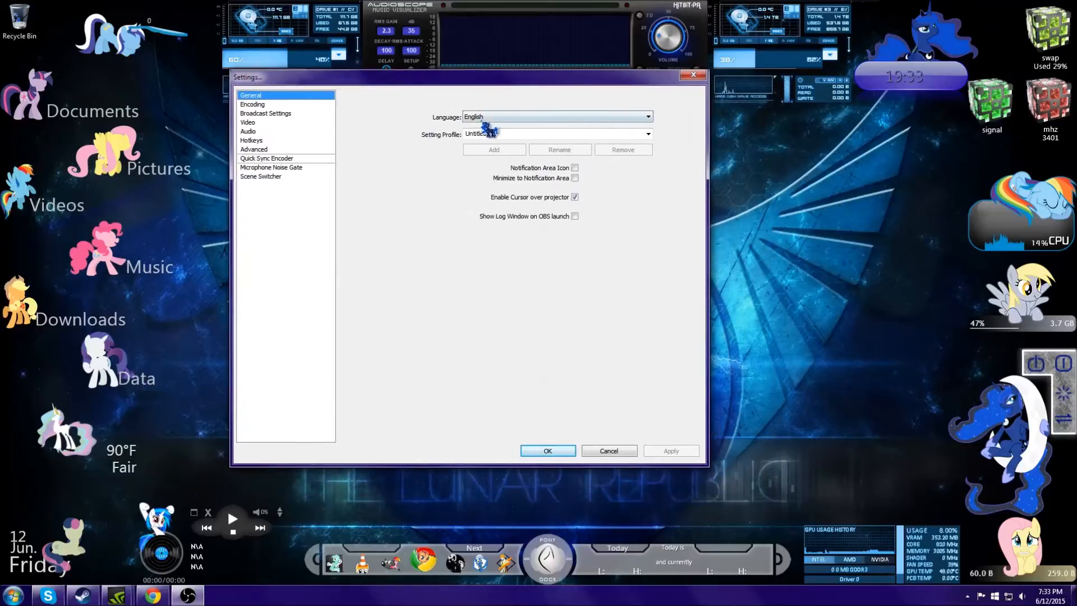
drag(328, 79, 430, 82)
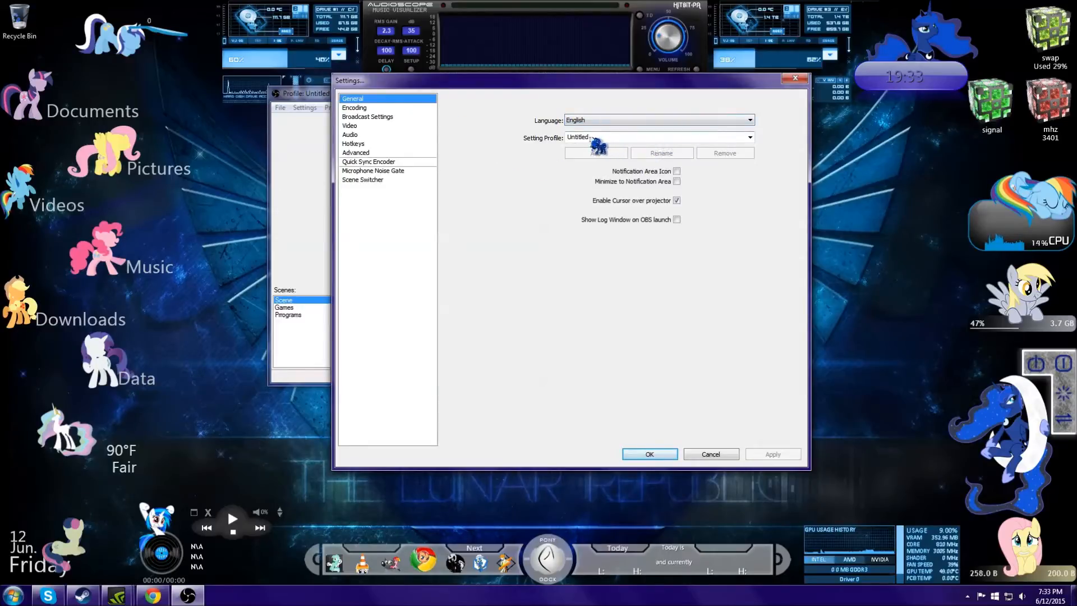
click(751, 138)
click(750, 143)
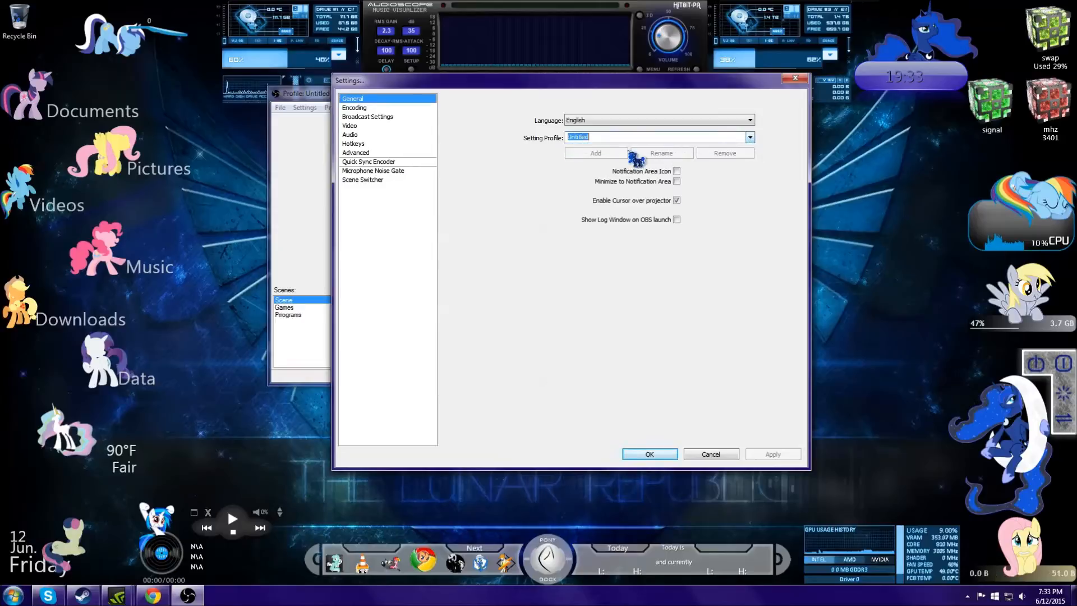
click(676, 181)
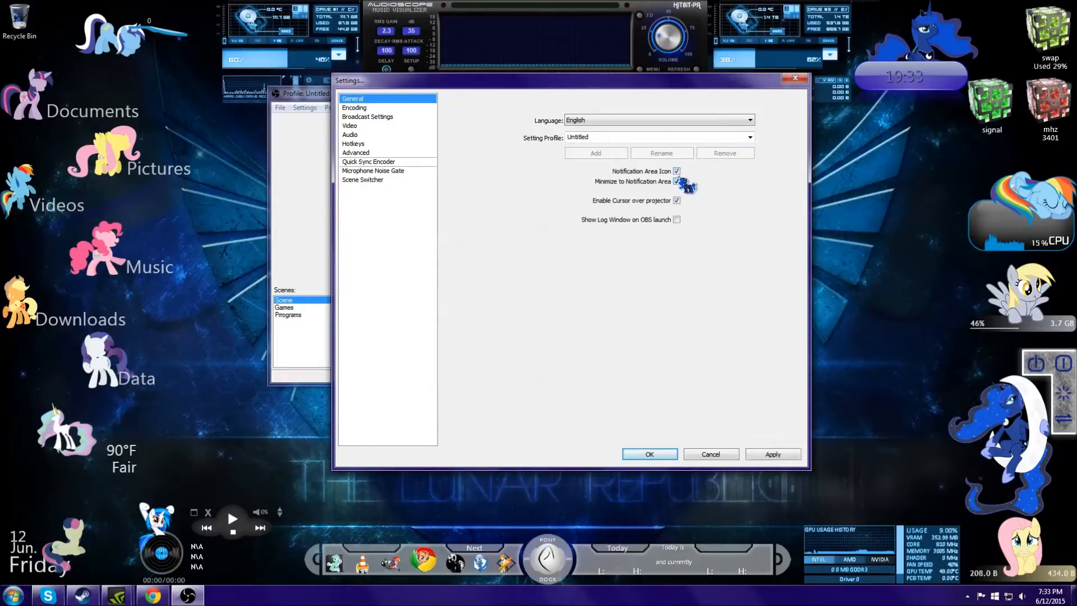
click(368, 108)
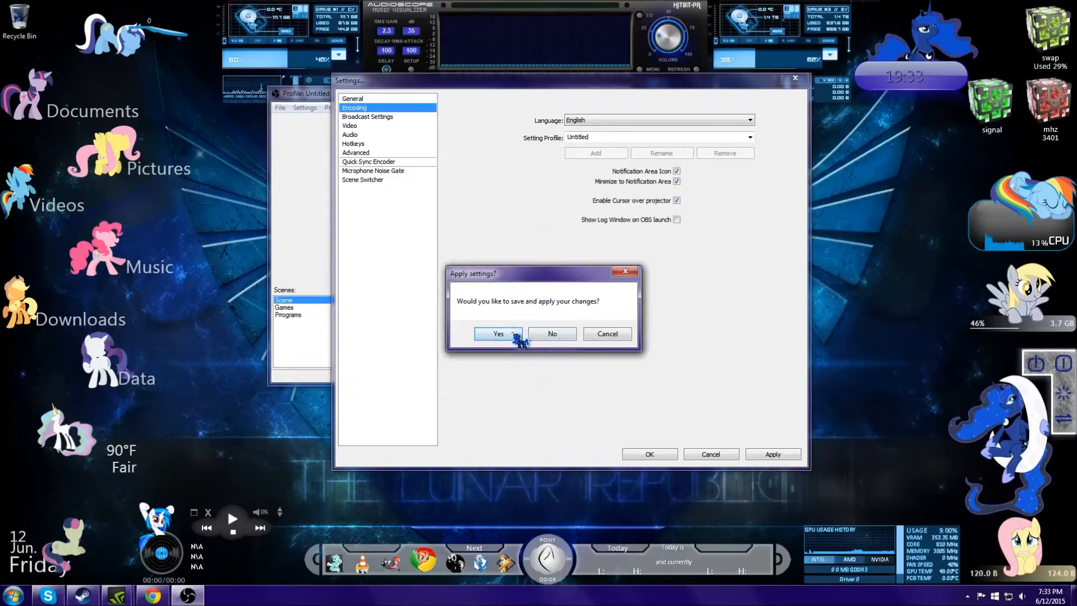
click(497, 334)
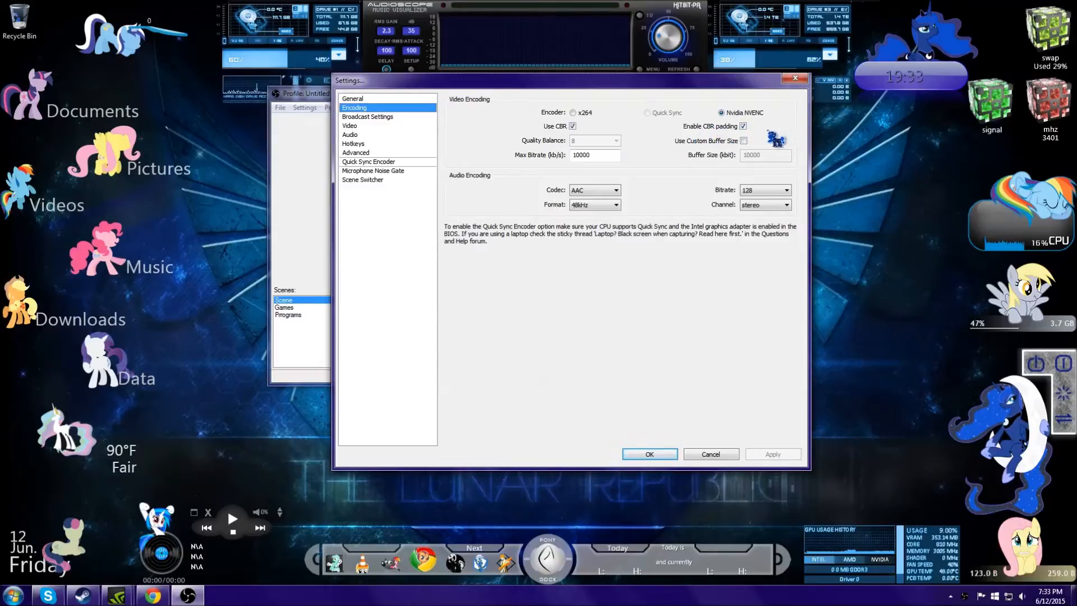
Set the video encoder to x264 in the encoding settings and save the change
drag(701, 83, 652, 90)
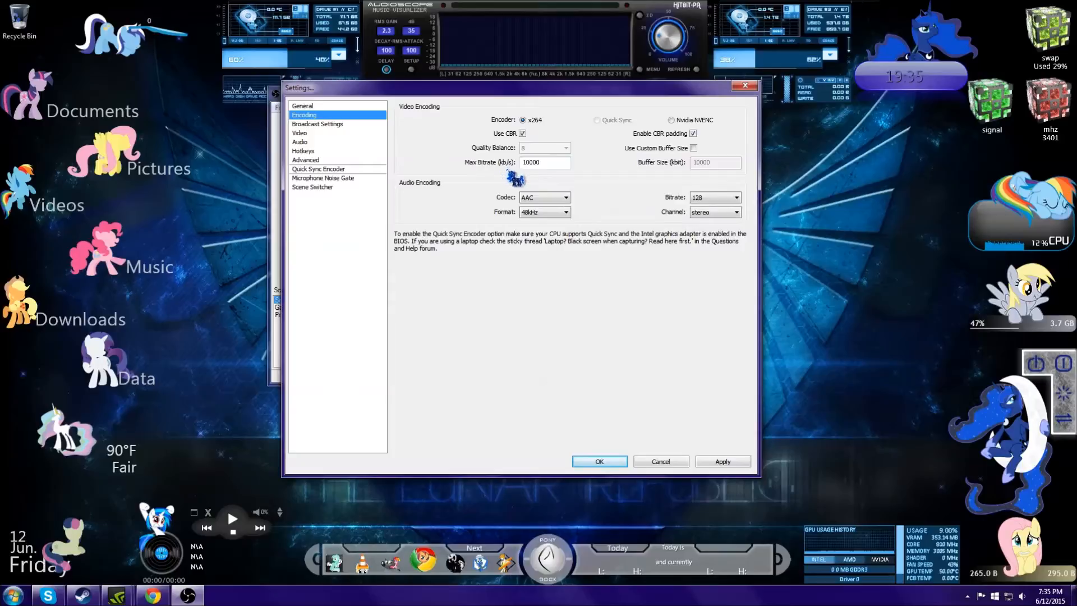
drag(544, 162, 449, 168)
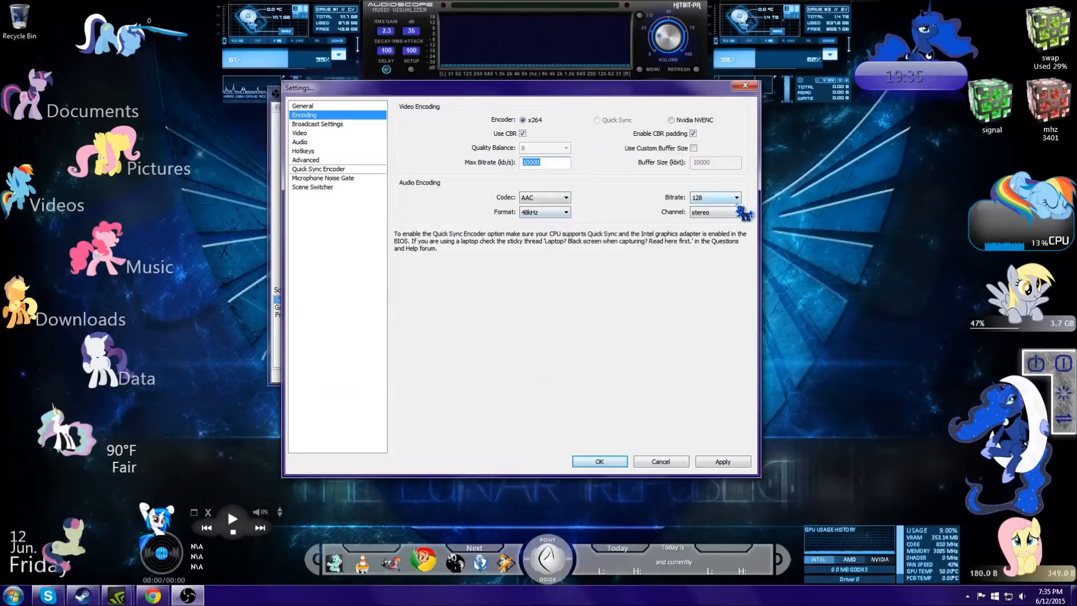
click(729, 198)
click(728, 198)
click(722, 200)
click(722, 200)
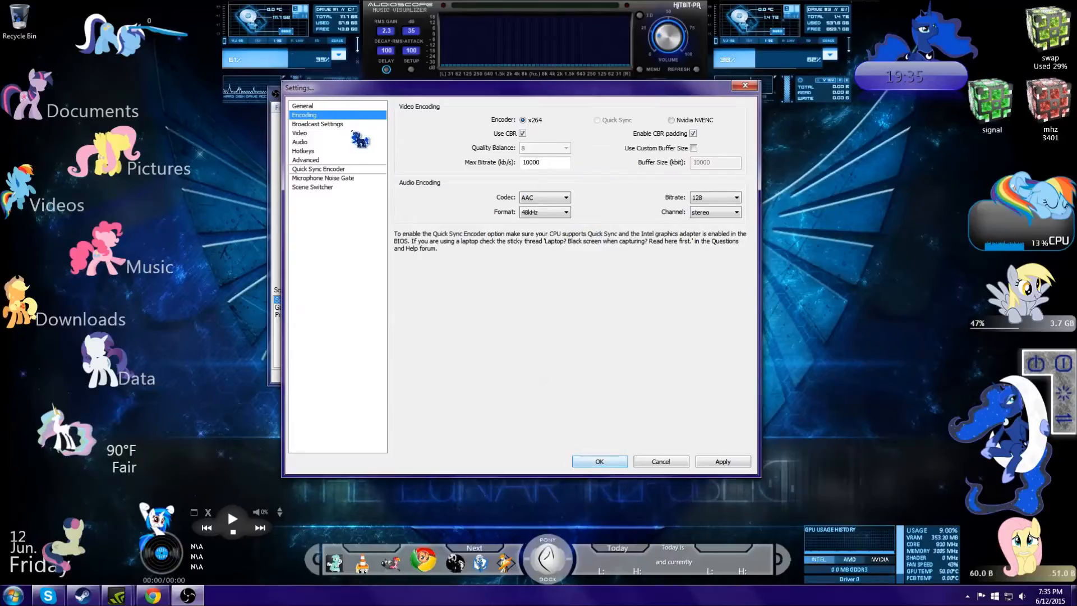
click(349, 124)
click(504, 335)
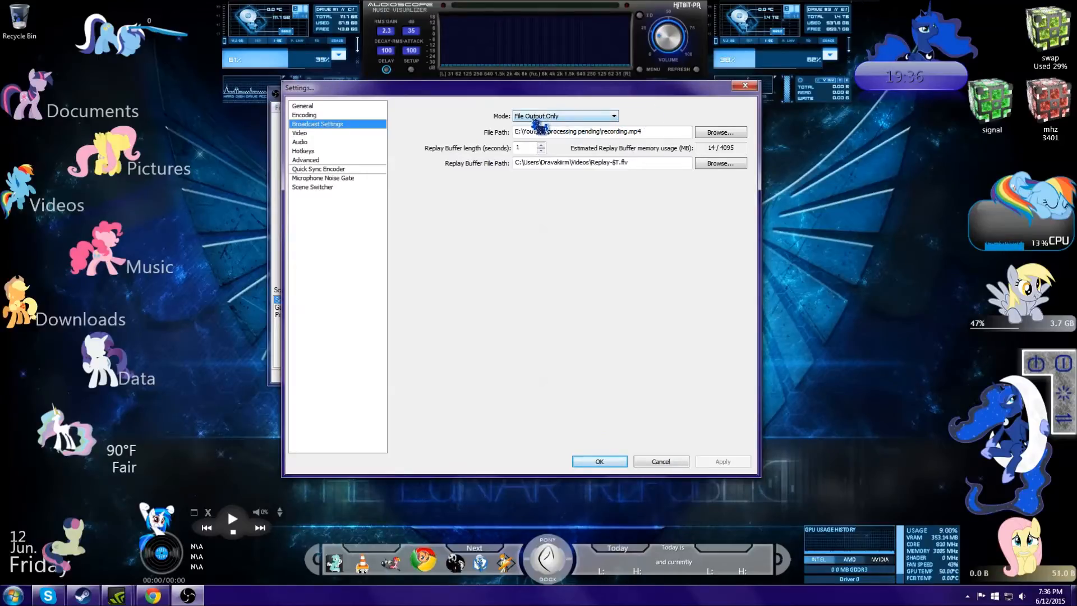
Set the broadcast mode to Live Stream
click(558, 116)
click(584, 134)
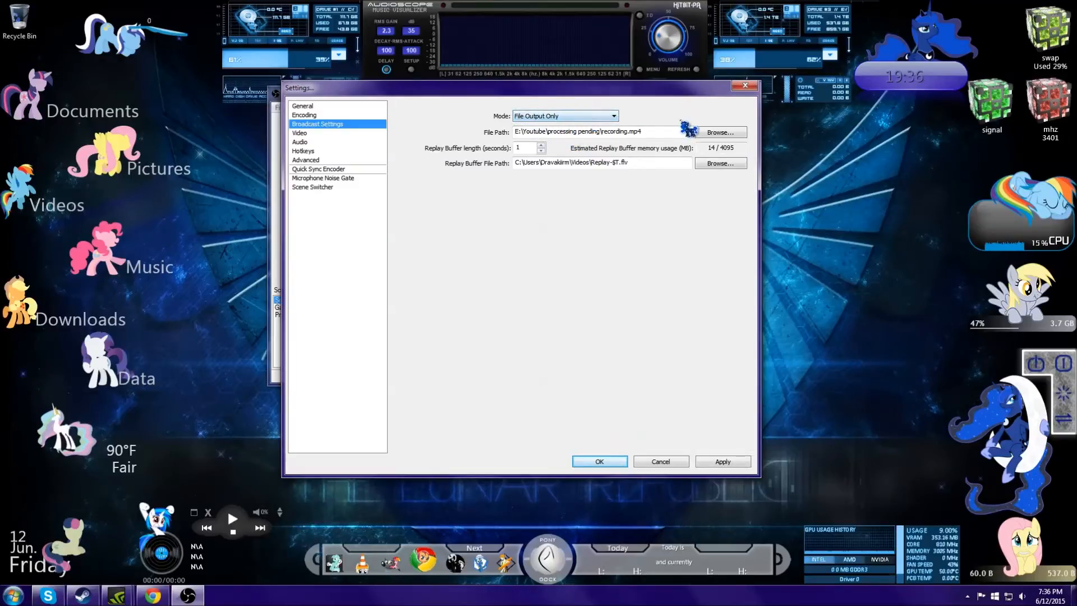
click(602, 116)
click(592, 134)
click(587, 118)
click(586, 134)
click(581, 116)
click(578, 126)
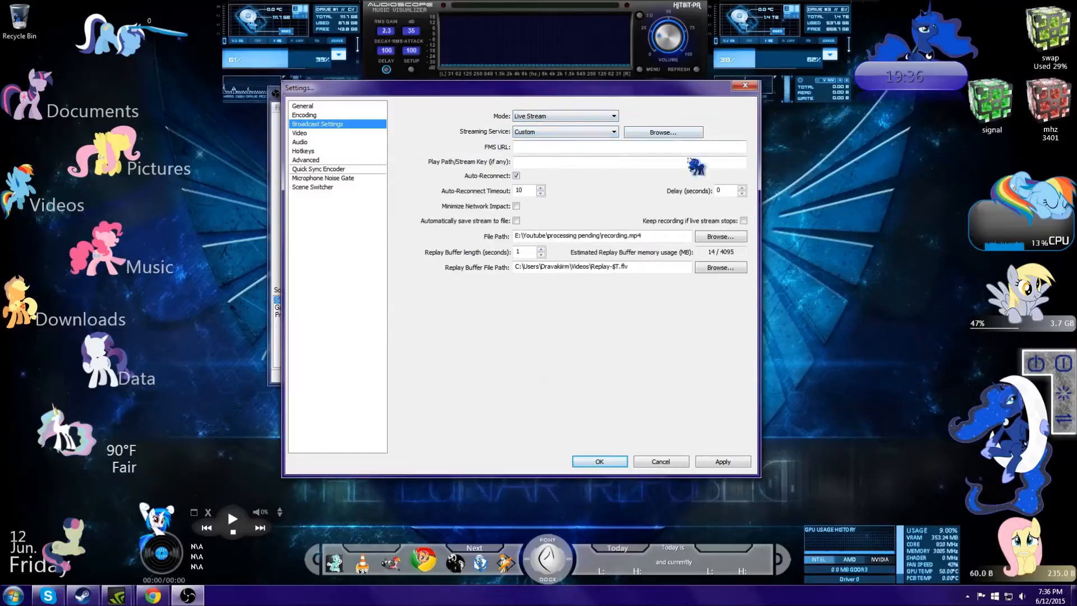
Review the streaming service choices, keep Custom, and enable automatically saving the stream to file
click(613, 132)
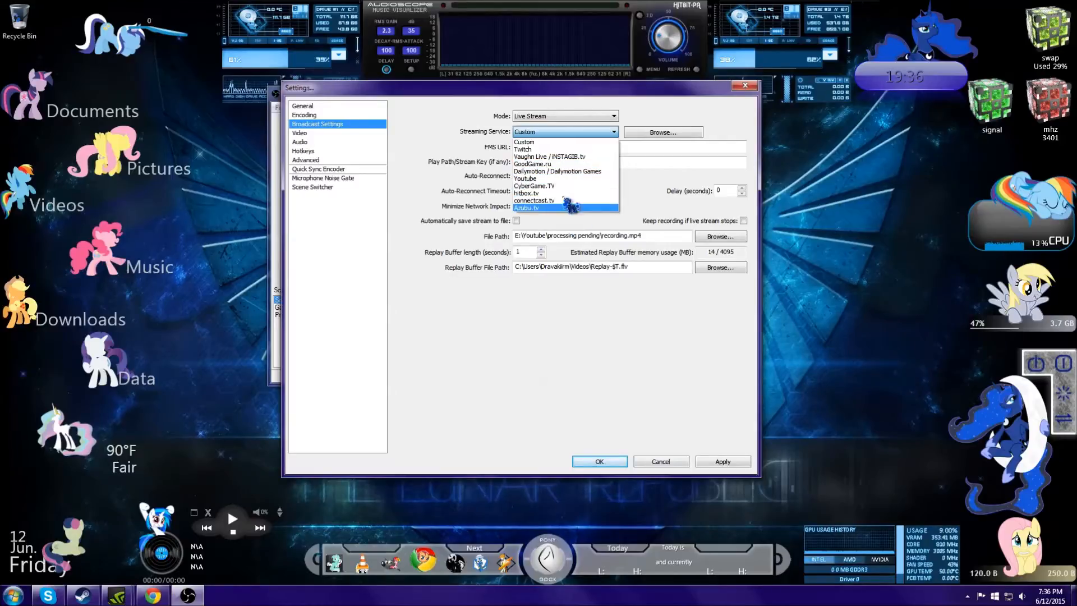
click(558, 142)
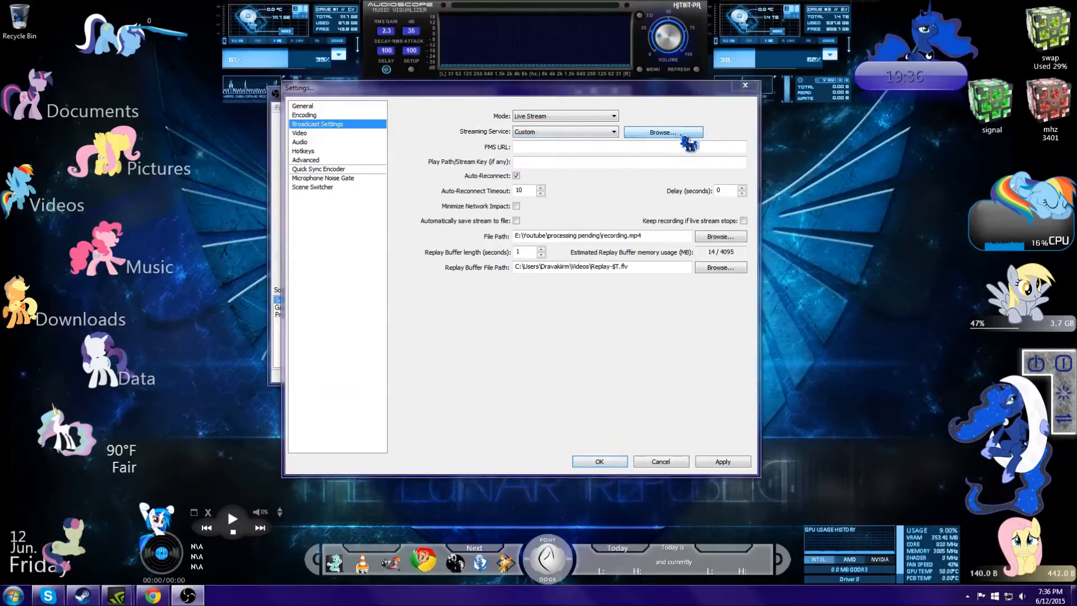
click(664, 132)
click(914, 150)
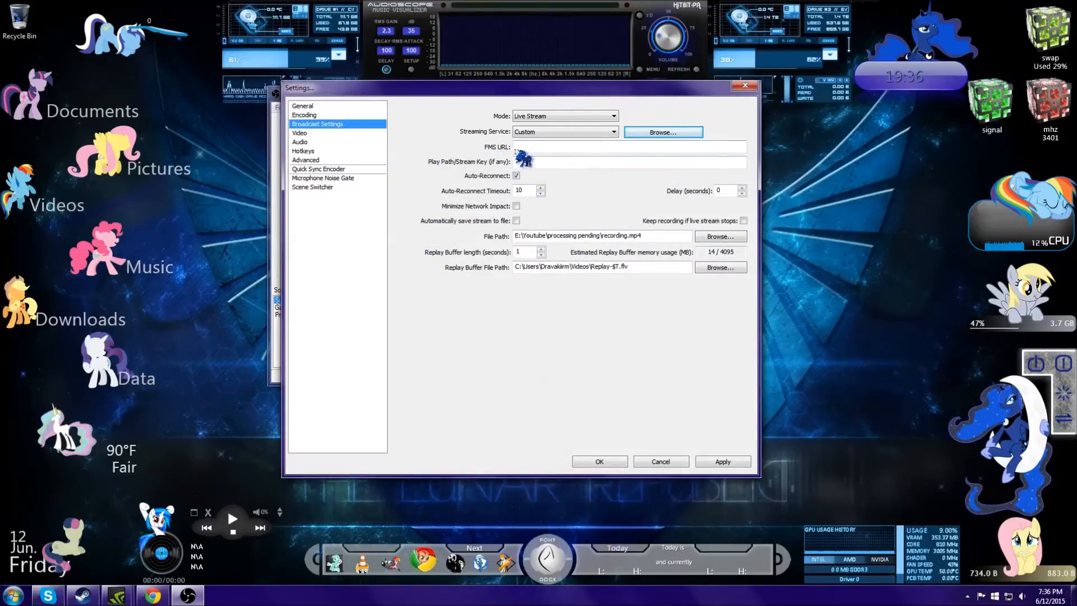
click(733, 238)
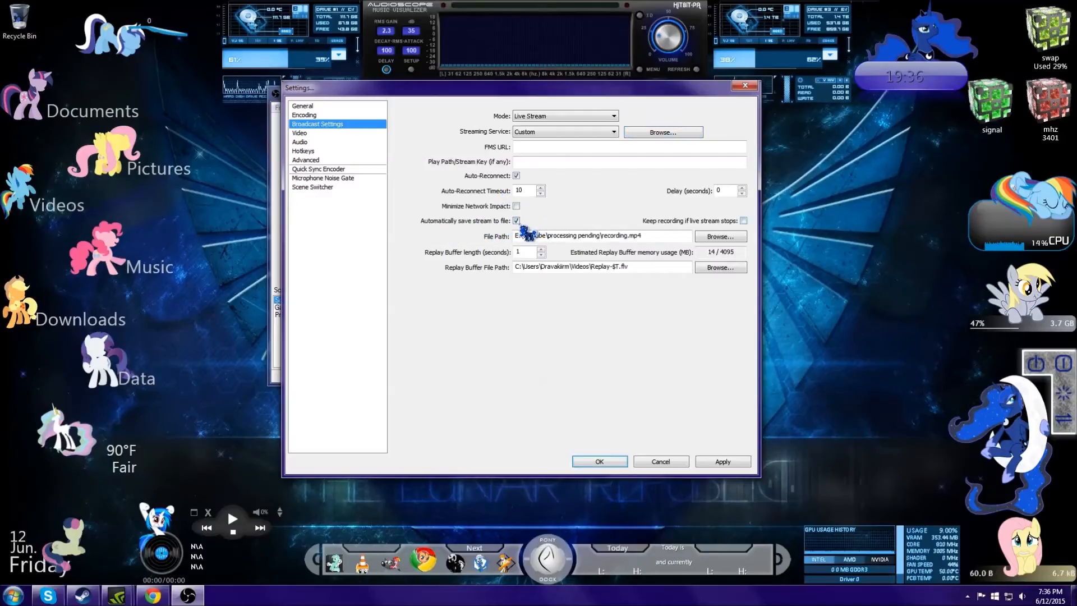
Set the broadcast mode back to File Output Only and highlight the recording's file path
click(558, 116)
click(556, 135)
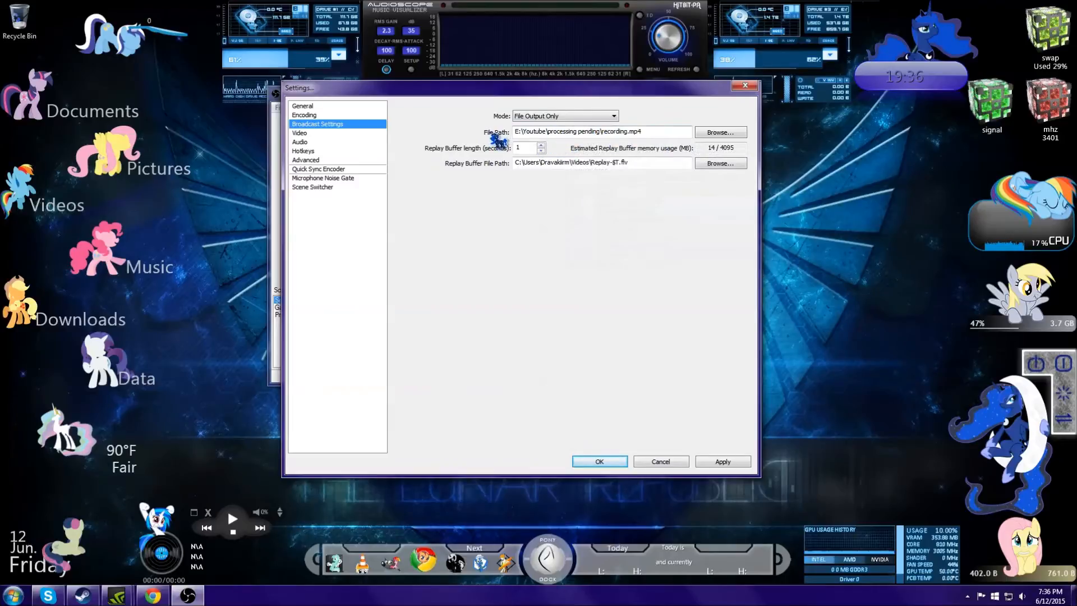
drag(516, 131, 662, 137)
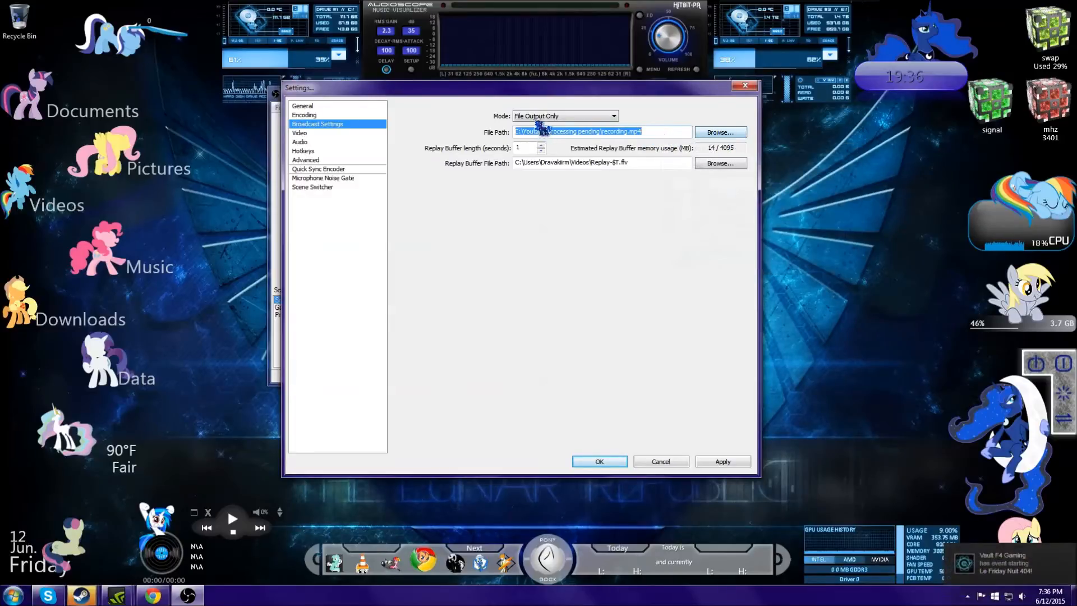
Check which file types the recording can be saved as, keep MP4, and close the save dialog without saving
click(721, 133)
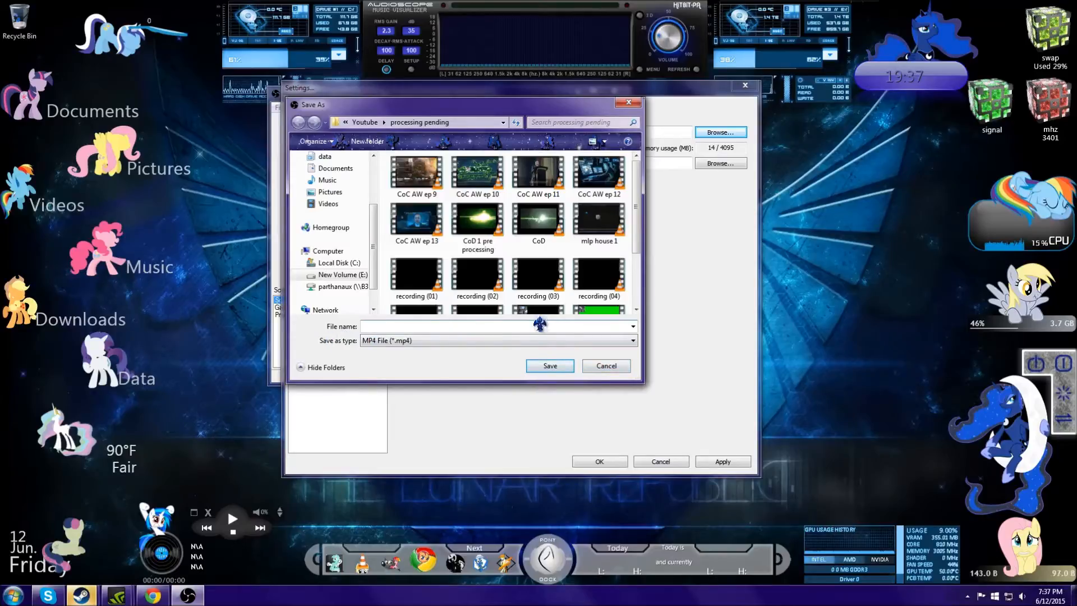
click(429, 341)
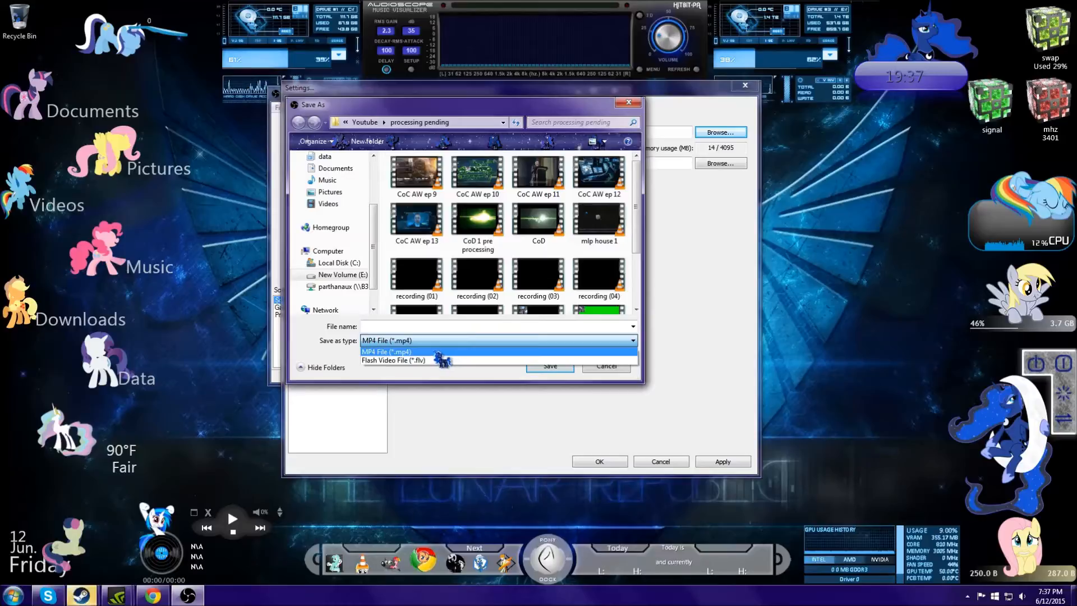
click(441, 352)
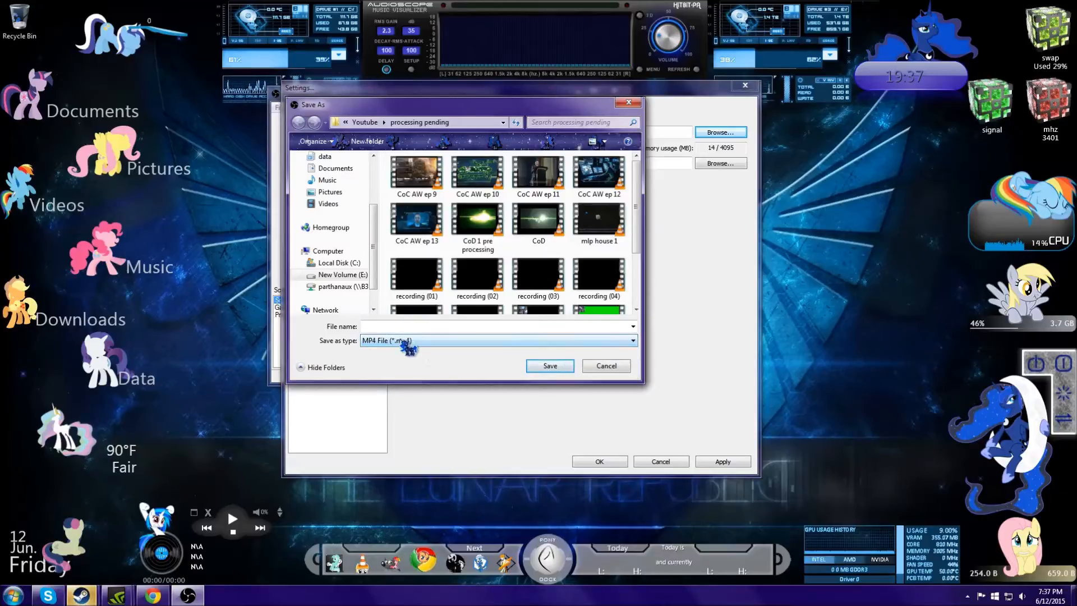
click(404, 341)
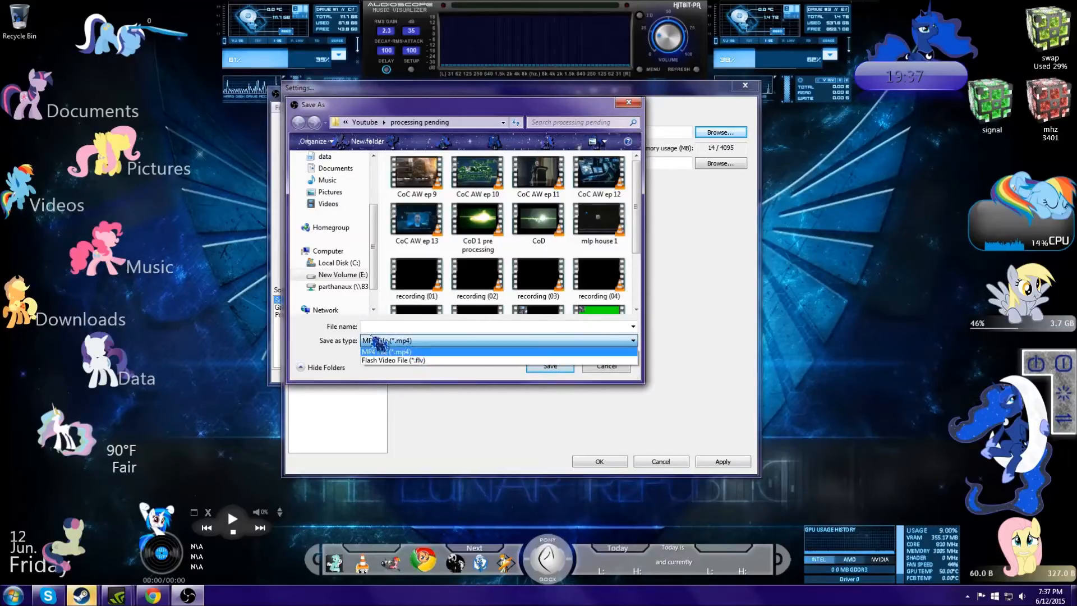
click(408, 352)
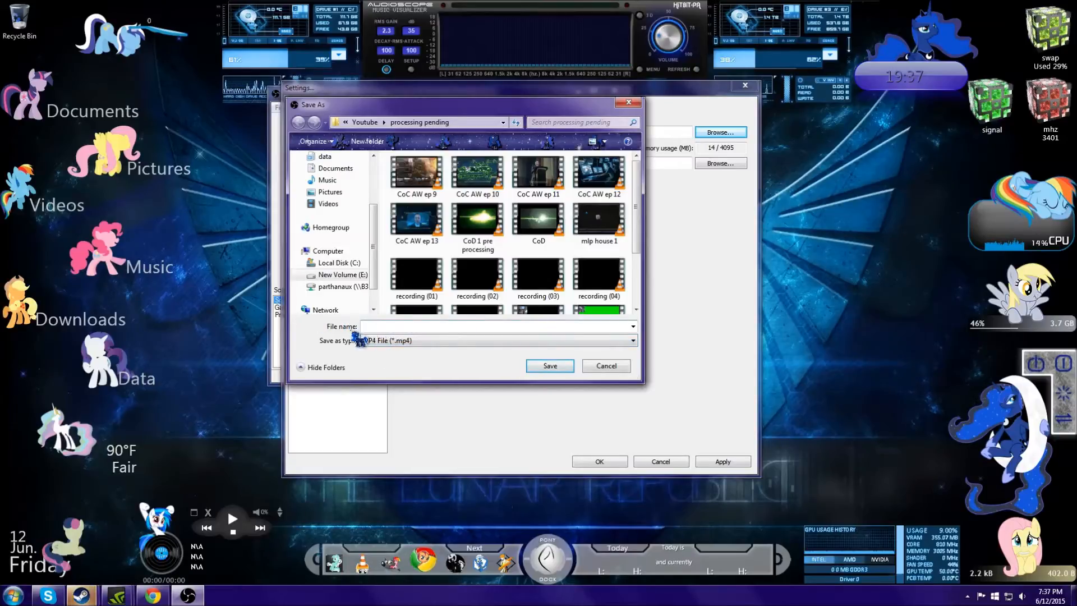
click(620, 366)
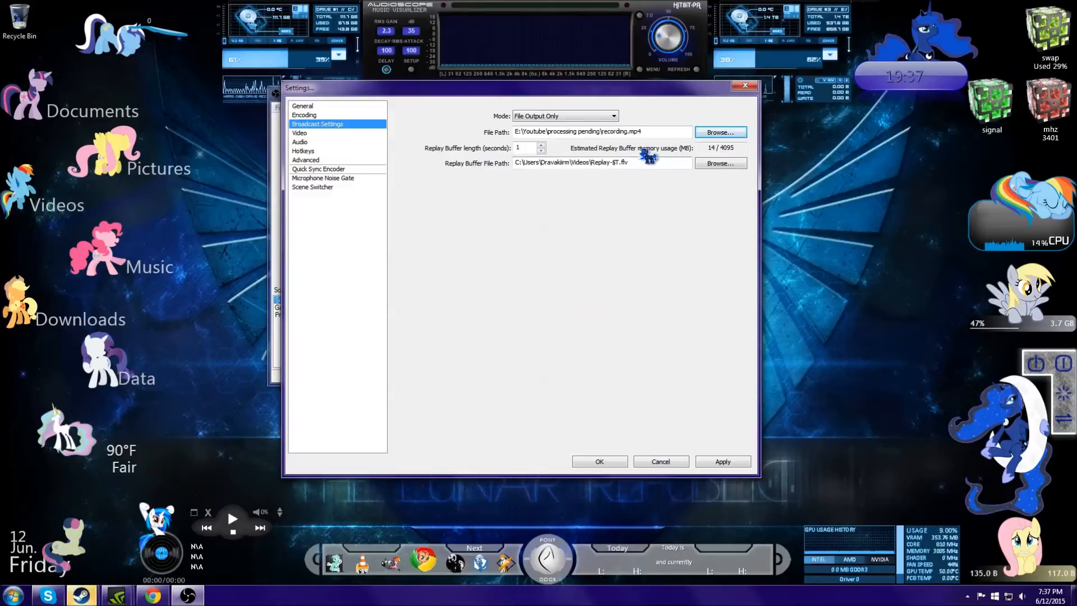
Go to the Video settings, saving and applying the pending broadcast changes
mouse_move(673, 134)
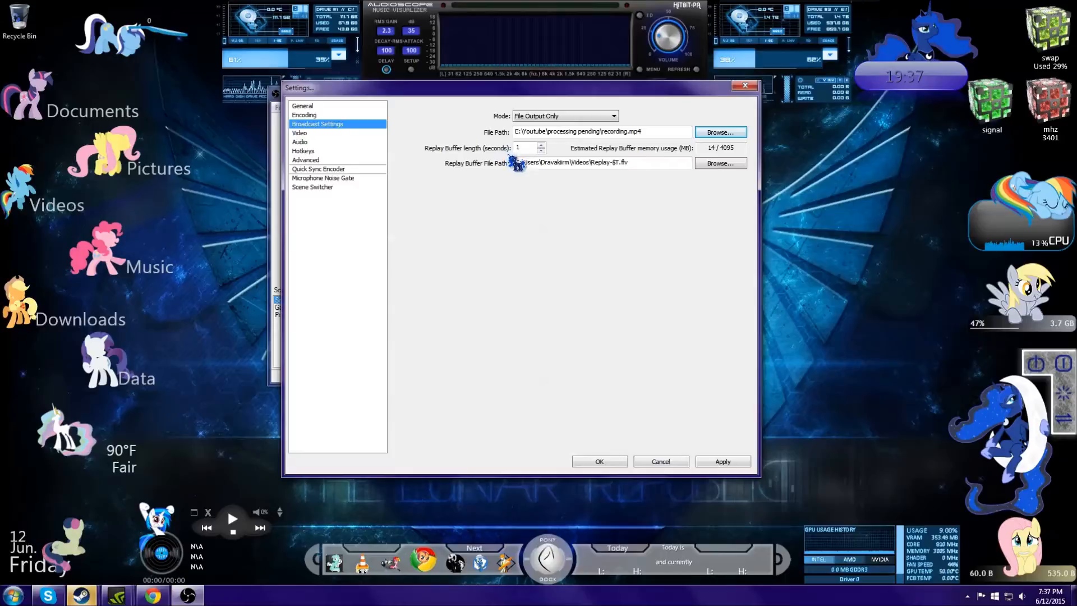
mouse_move(656, 164)
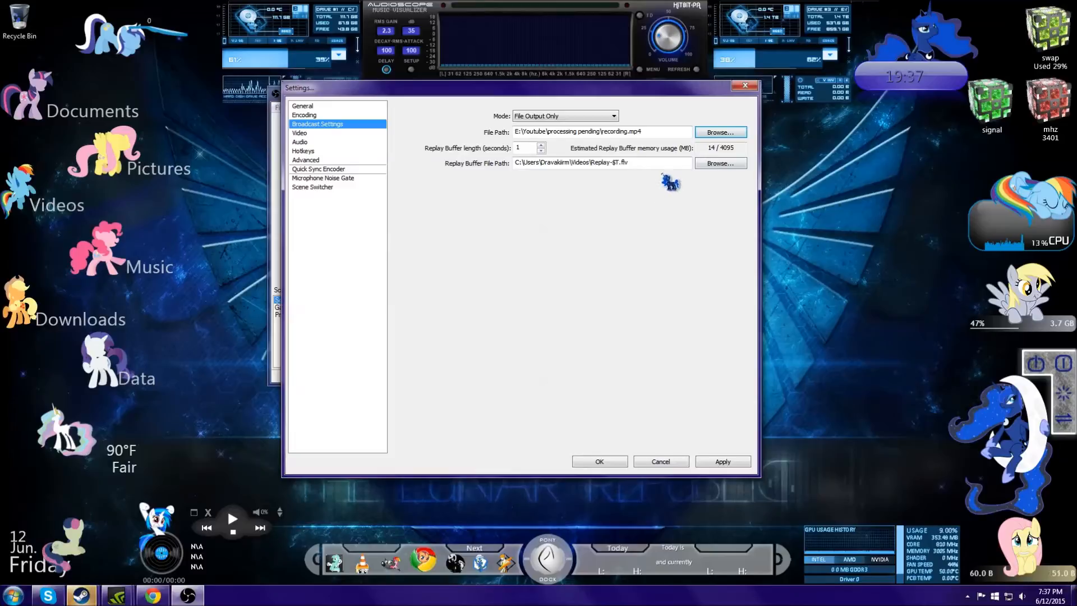
click(312, 133)
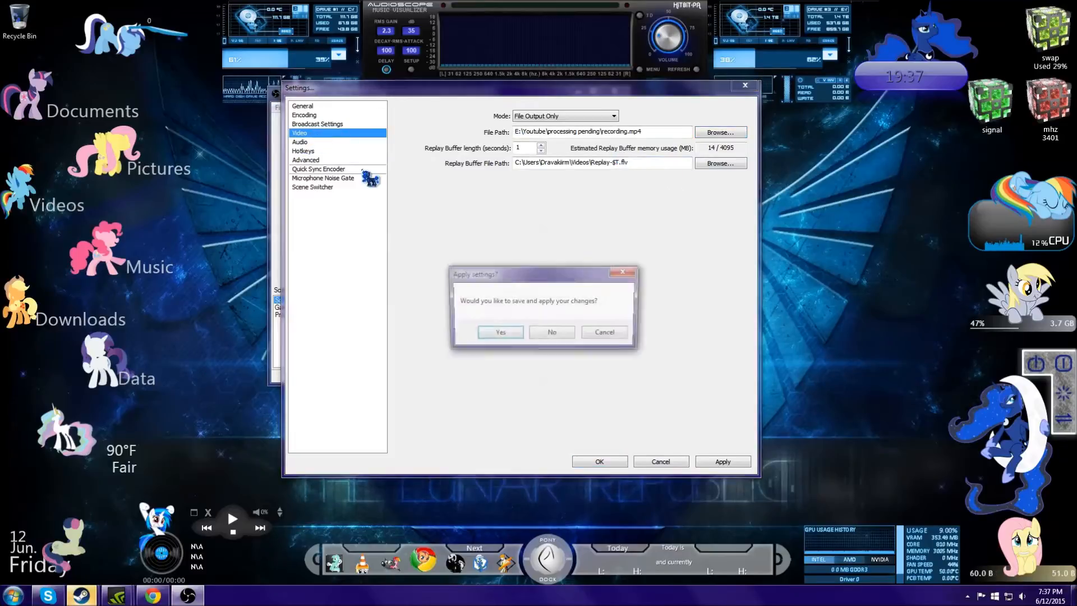
click(512, 336)
Check which video adapters are available and keep NVIDIA GeForce GTX 760
click(596, 118)
click(617, 124)
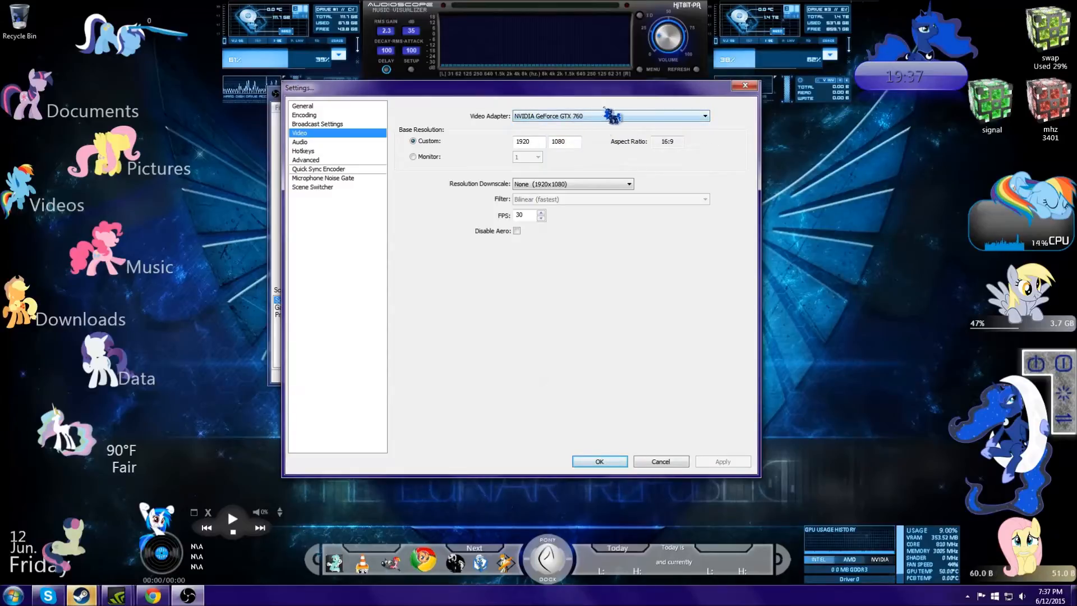
click(547, 117)
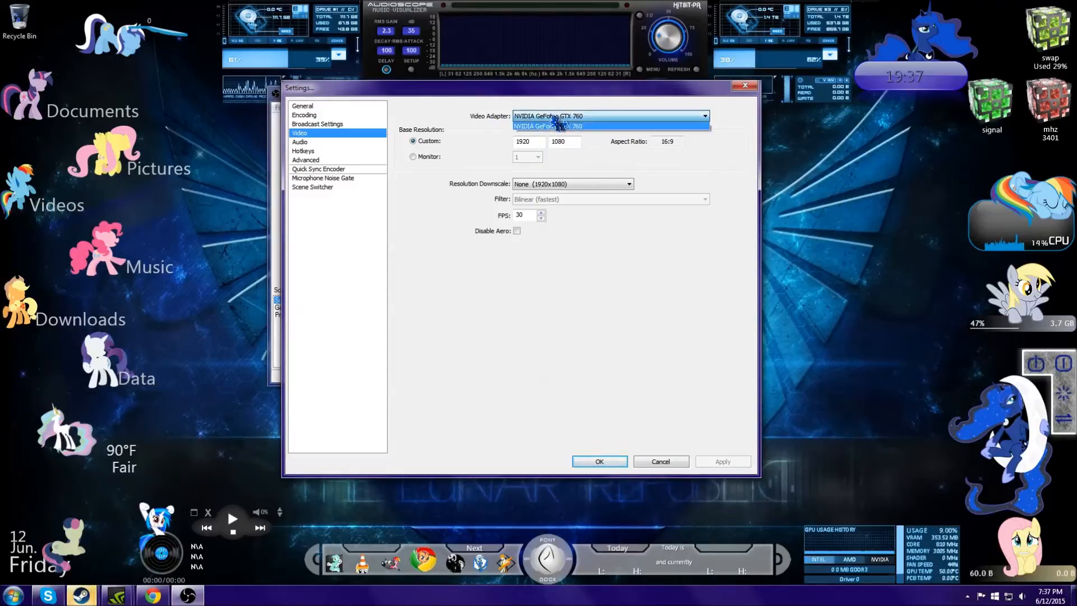
click(620, 117)
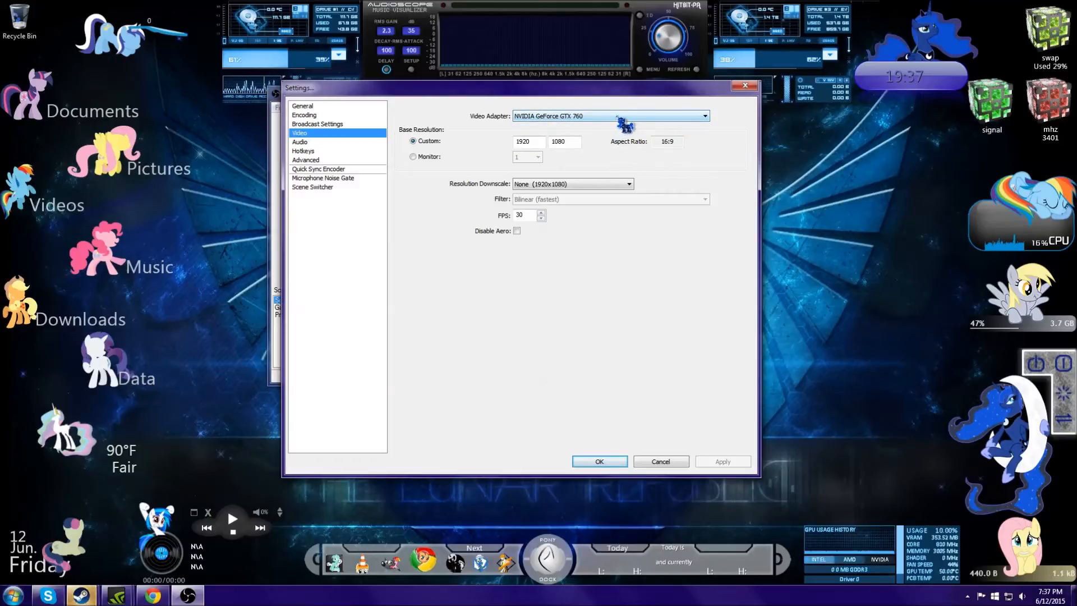
click(624, 117)
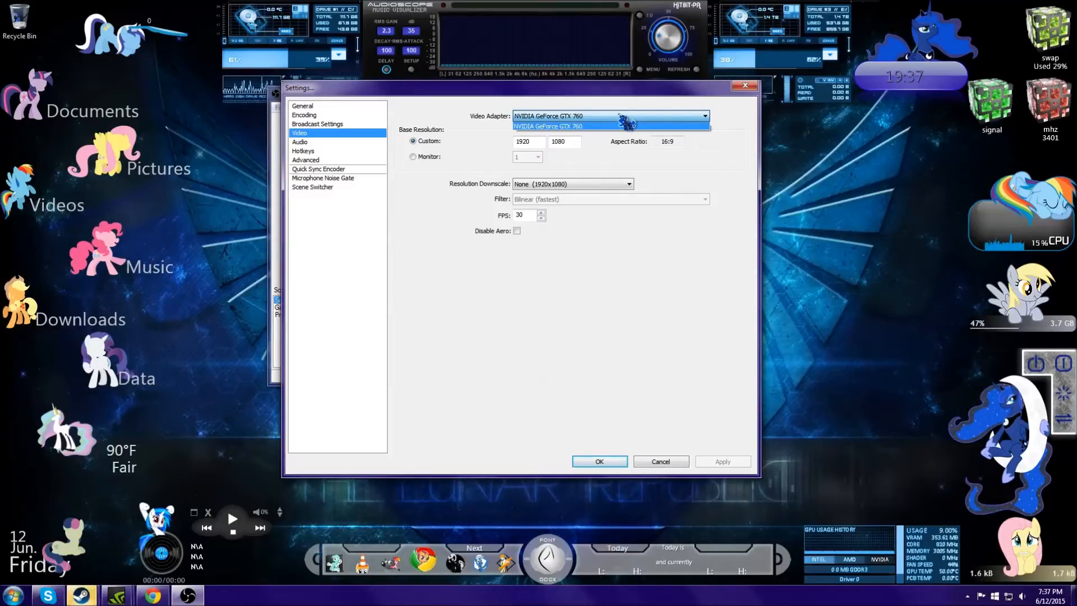
click(626, 119)
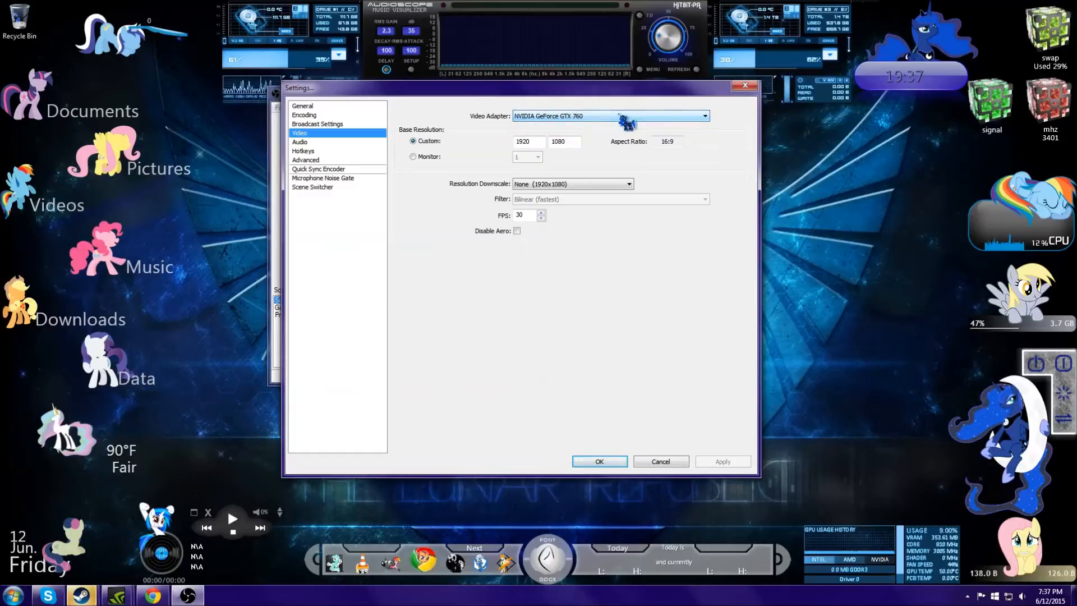
click(651, 117)
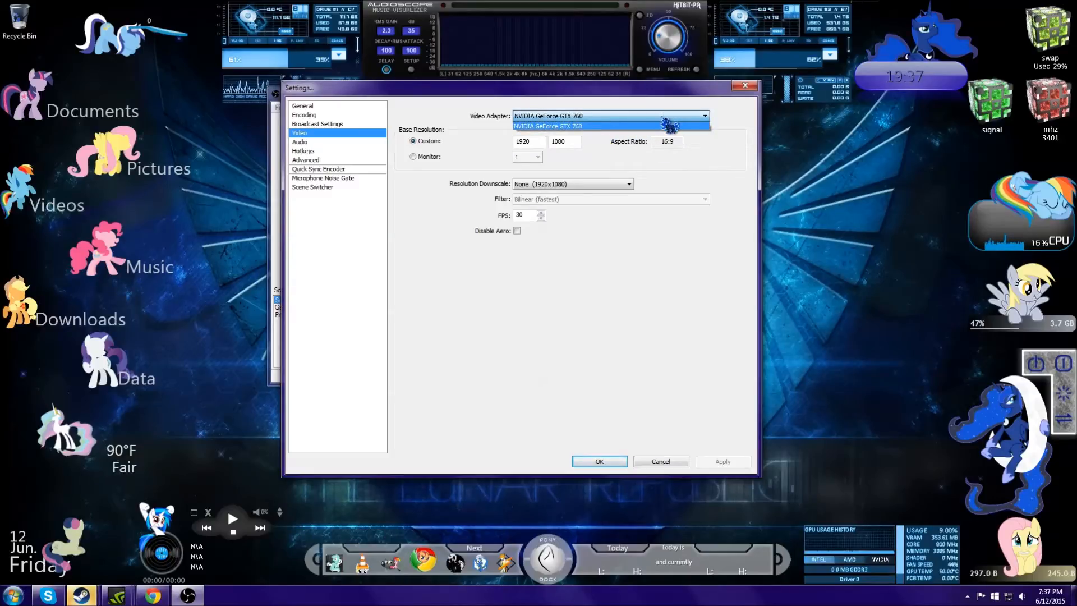
click(741, 173)
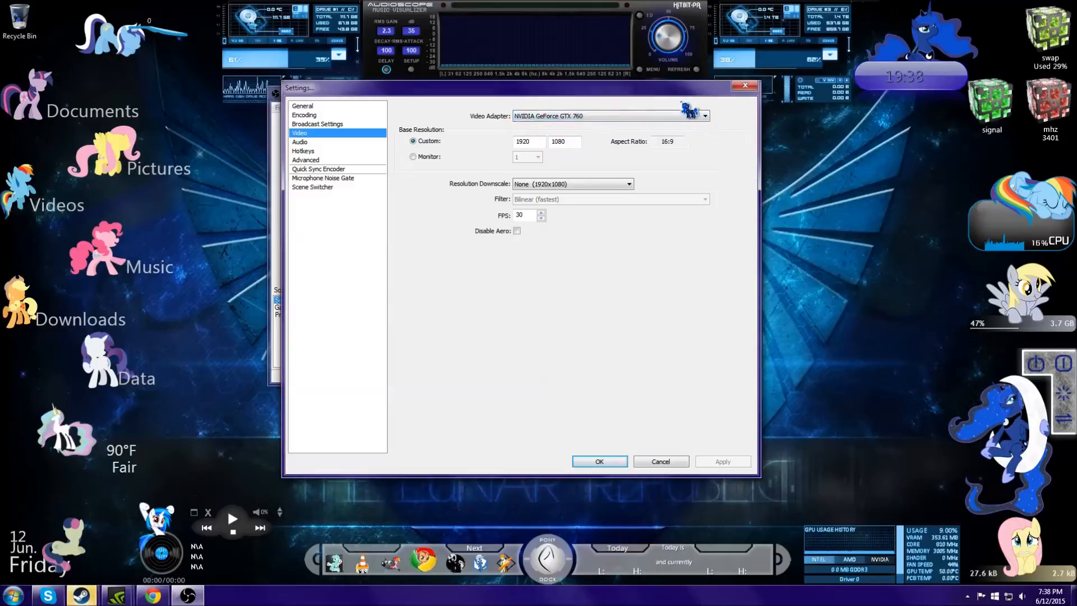
click(662, 117)
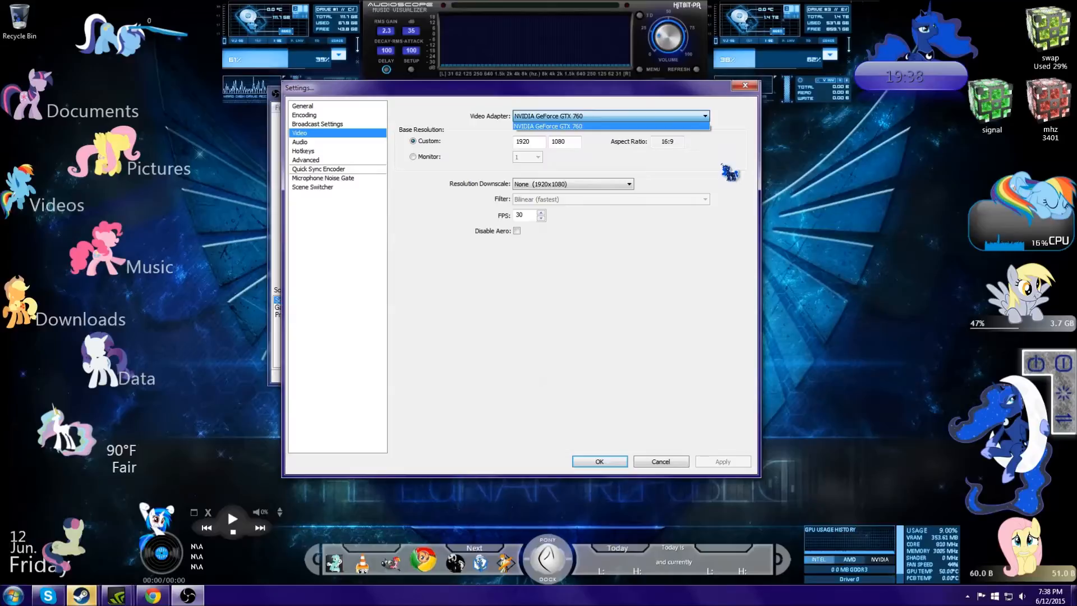
click(594, 127)
click(587, 117)
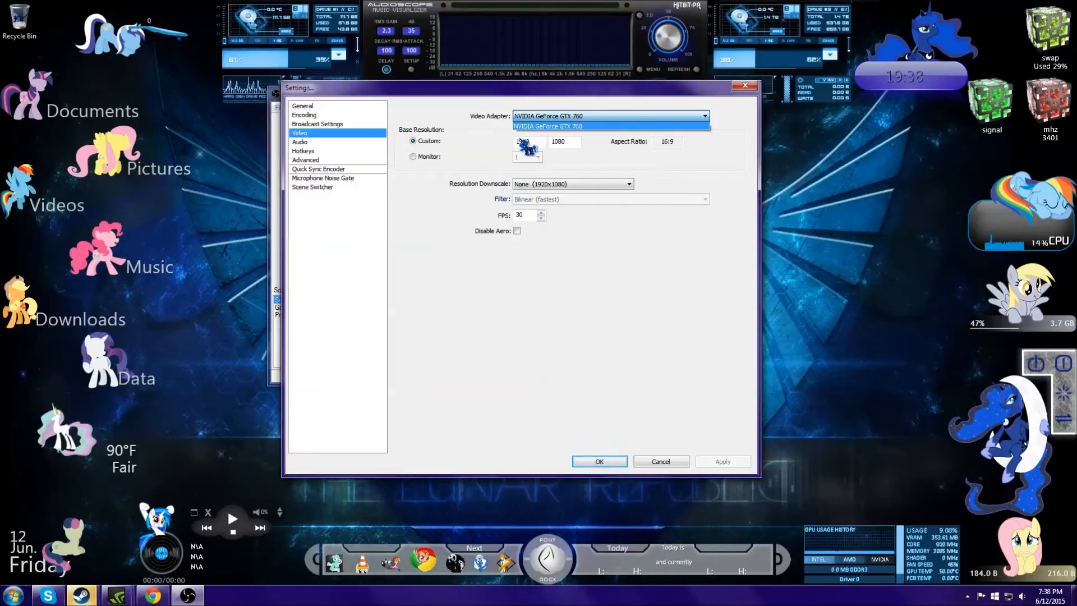
click(606, 125)
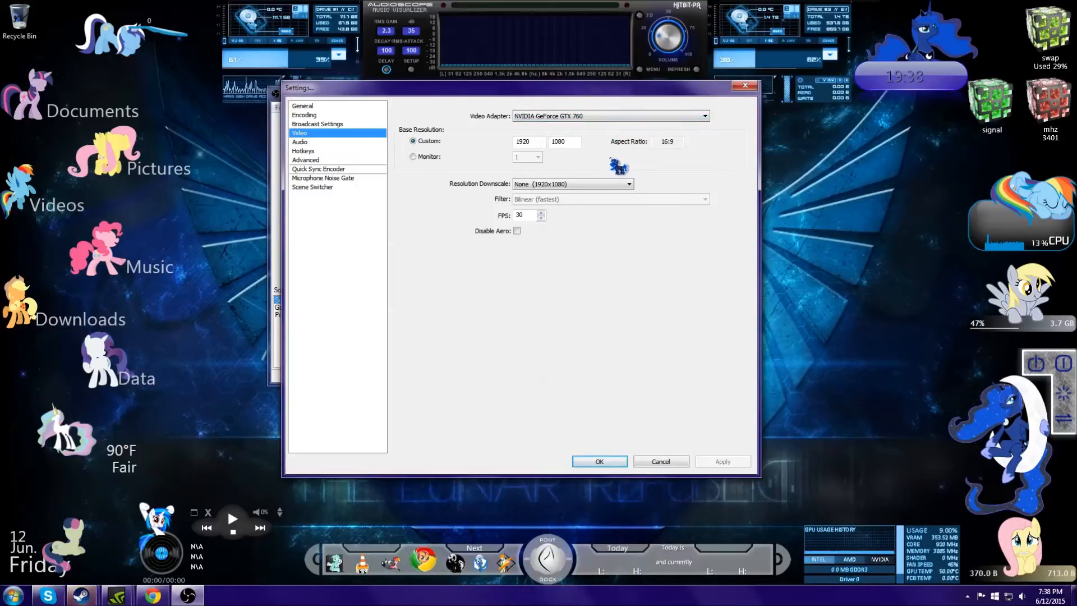
click(608, 116)
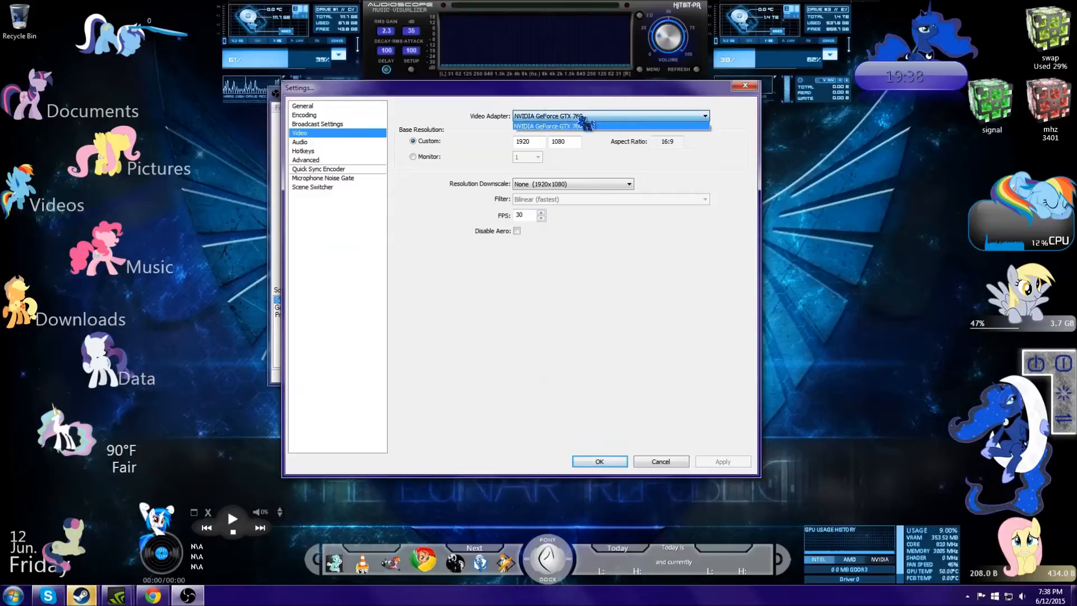
click(601, 125)
click(601, 117)
click(601, 119)
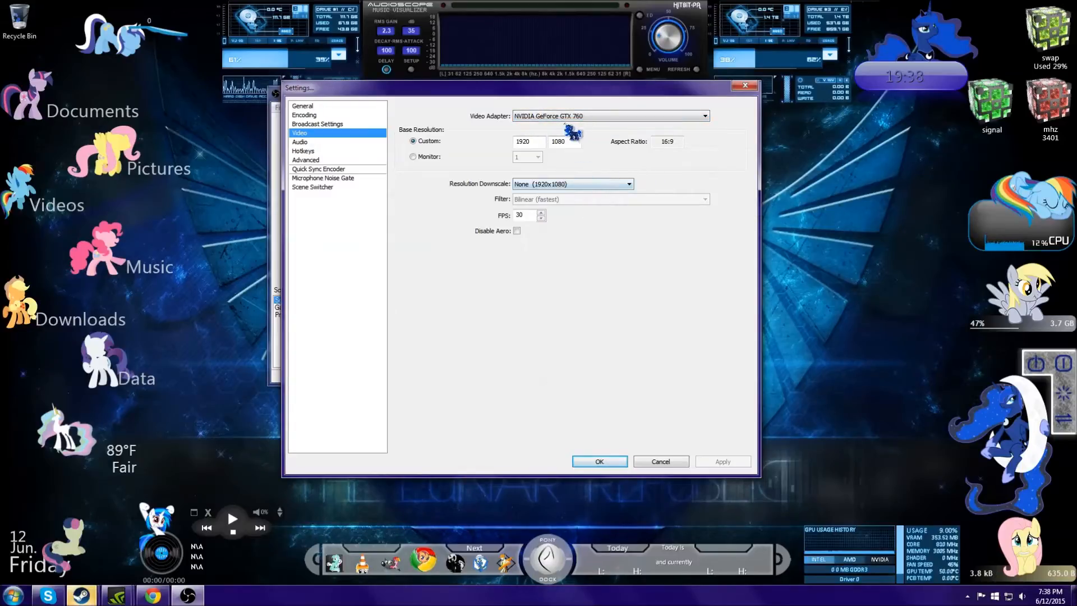
click(598, 116)
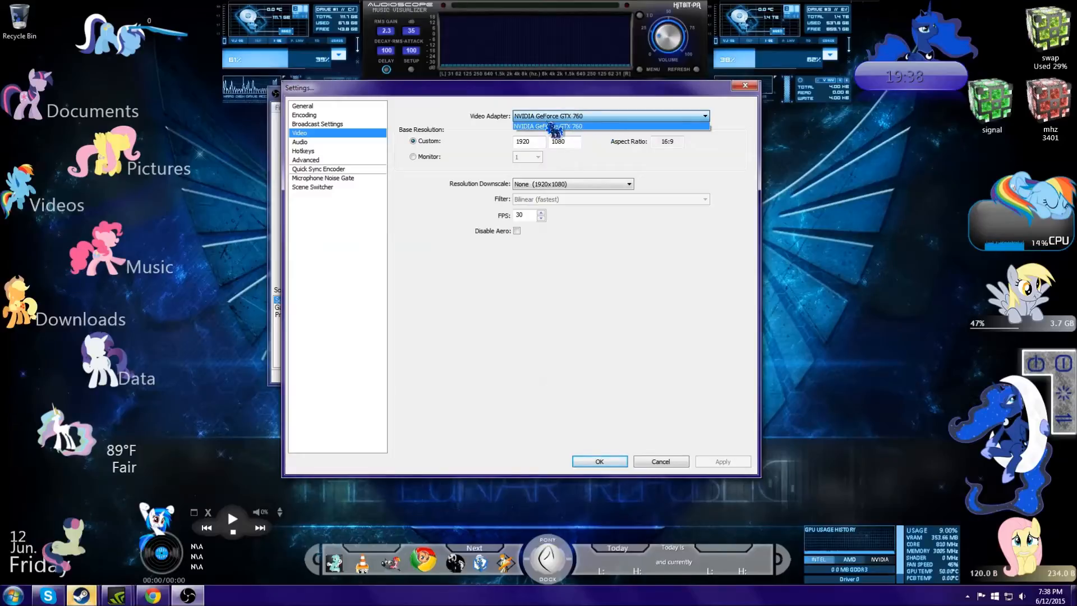
click(598, 116)
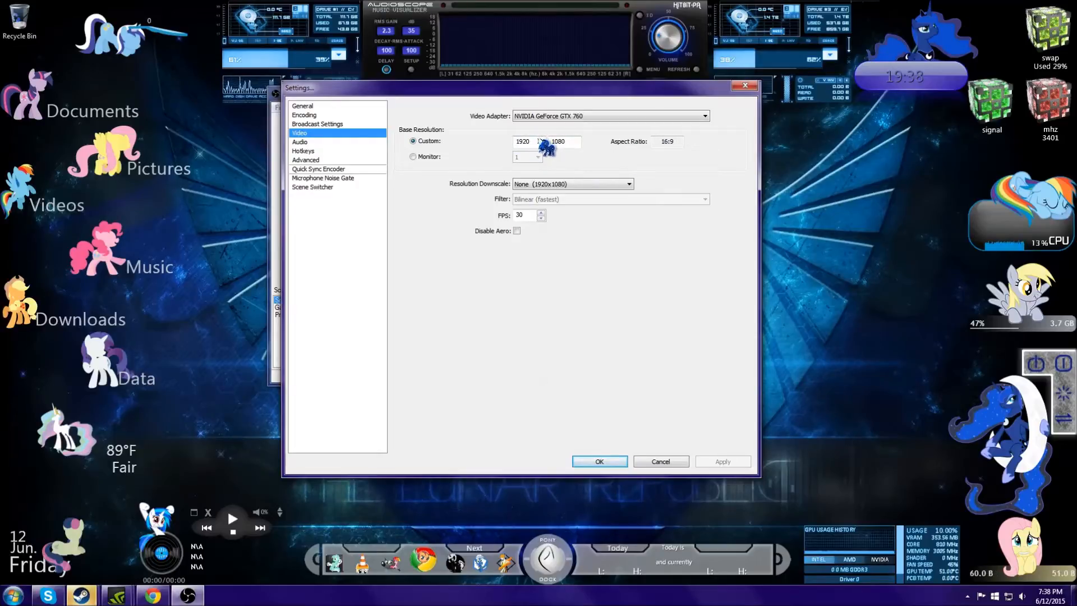
Highlight the custom base resolution's width and height and the aspect ratio to examine them
drag(540, 142, 418, 139)
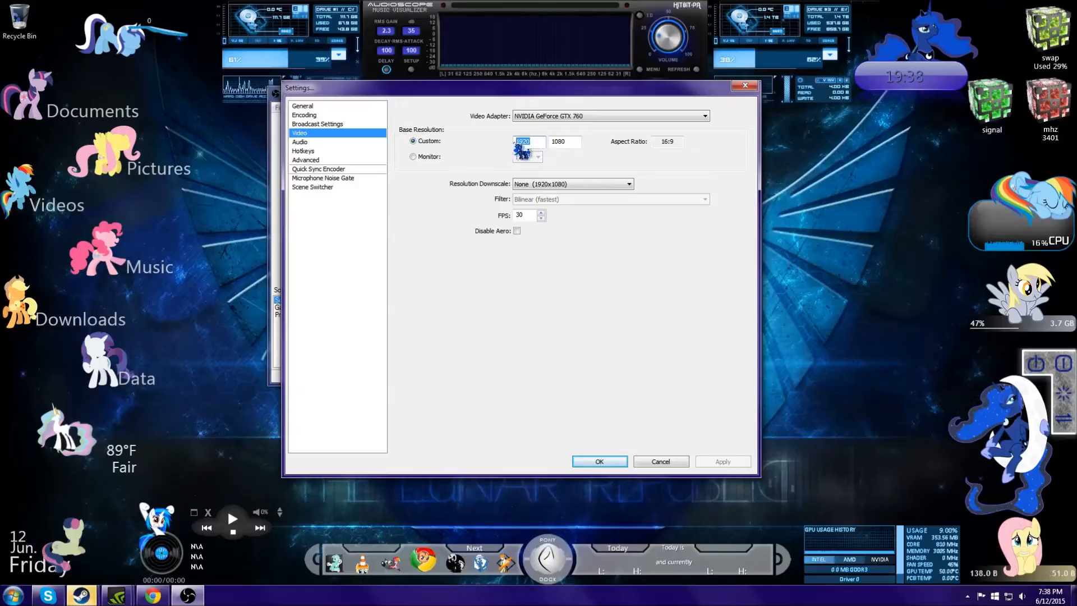
drag(684, 144, 643, 145)
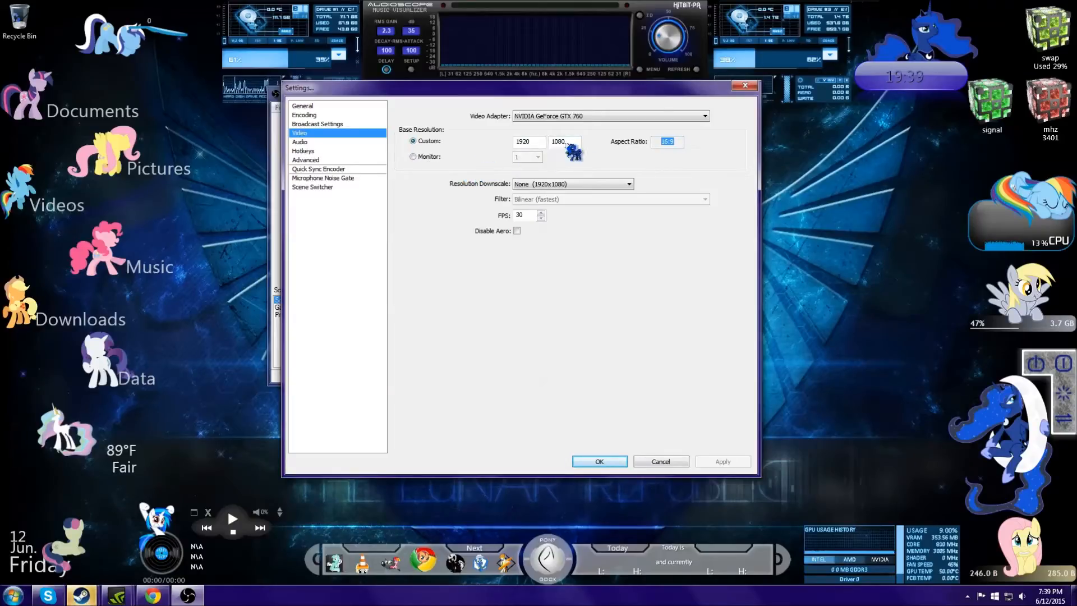
double_click(528, 141)
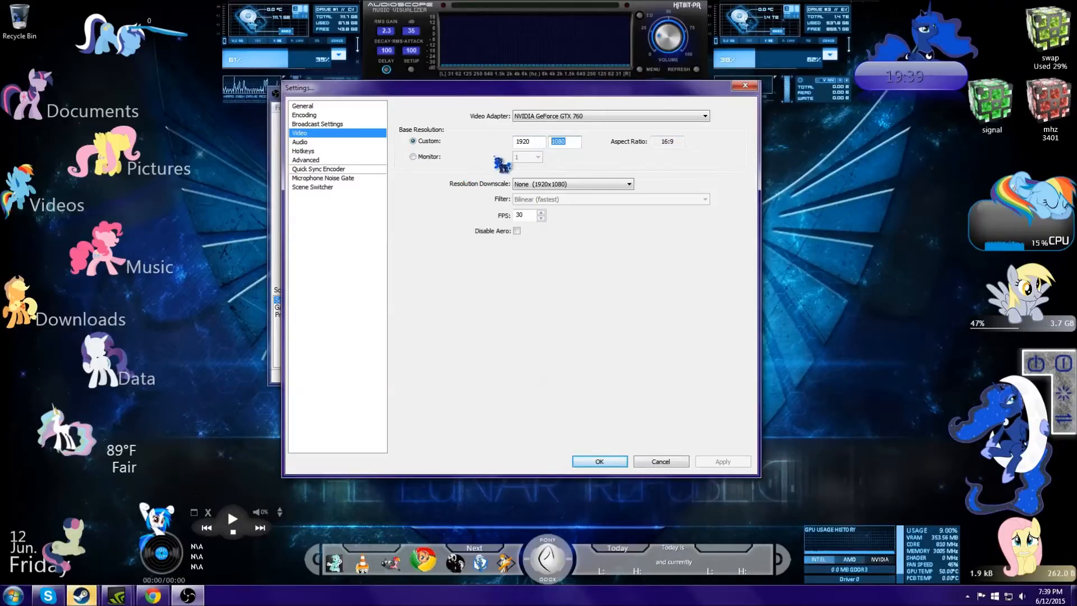
double_click(676, 145)
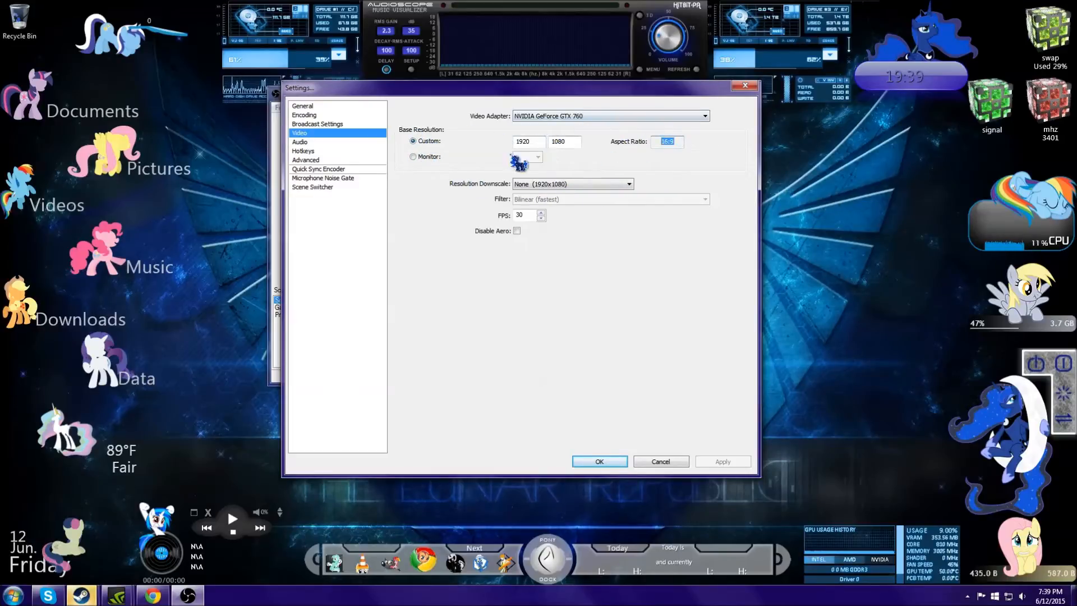
Base the resolution on the monitor instead of custom values, using monitor 1
click(413, 156)
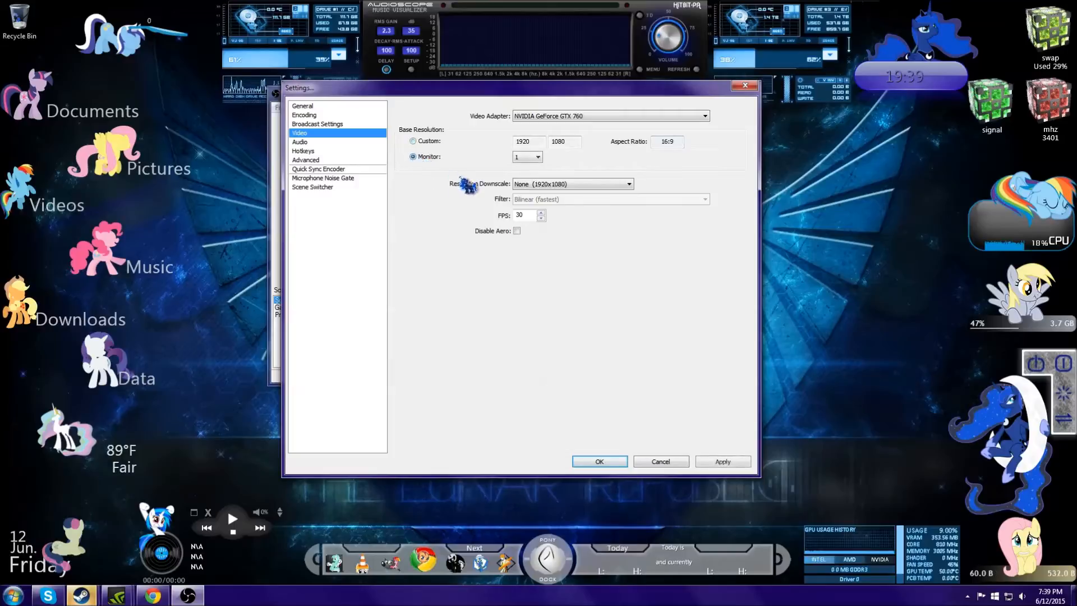
click(538, 157)
click(536, 167)
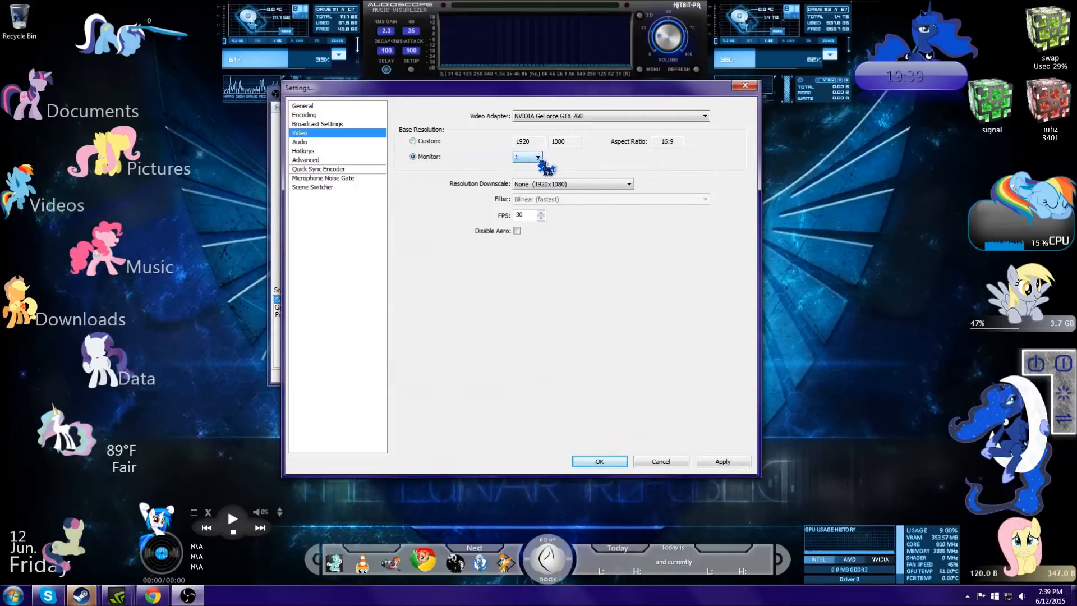
click(531, 157)
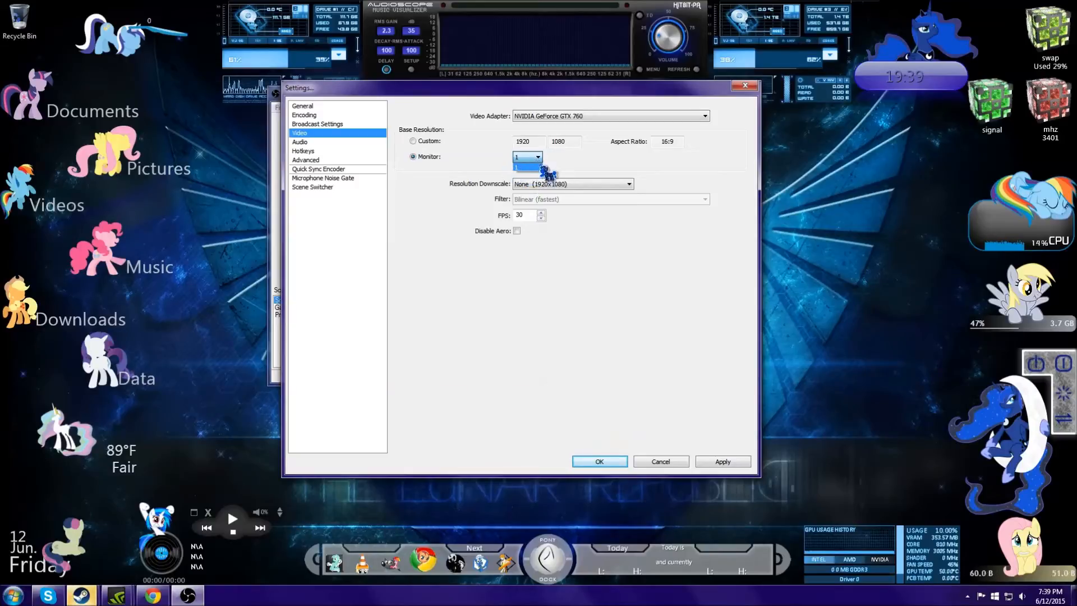
click(536, 167)
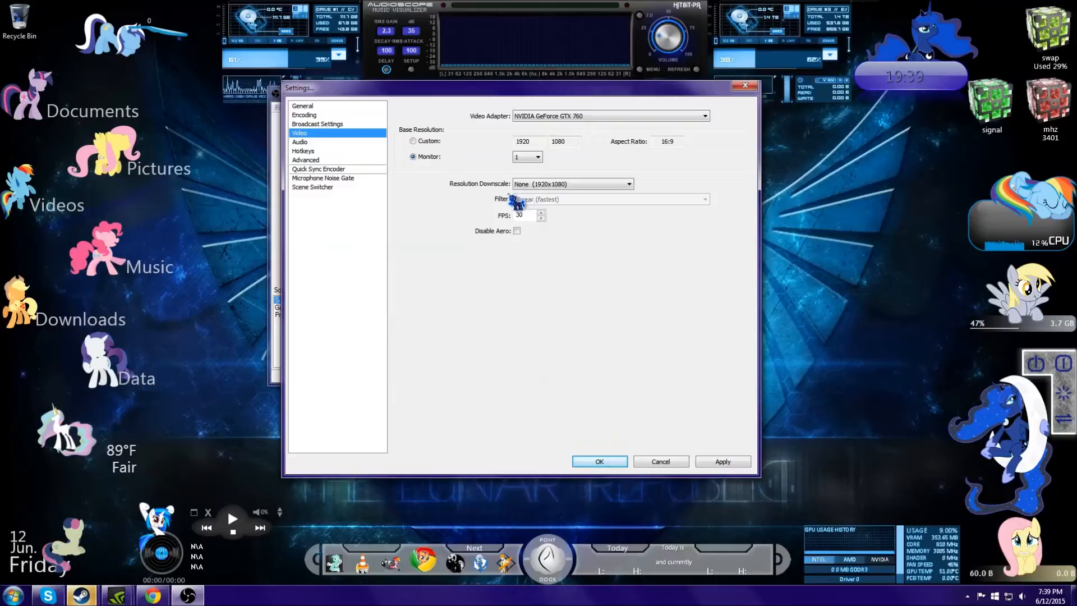
click(532, 158)
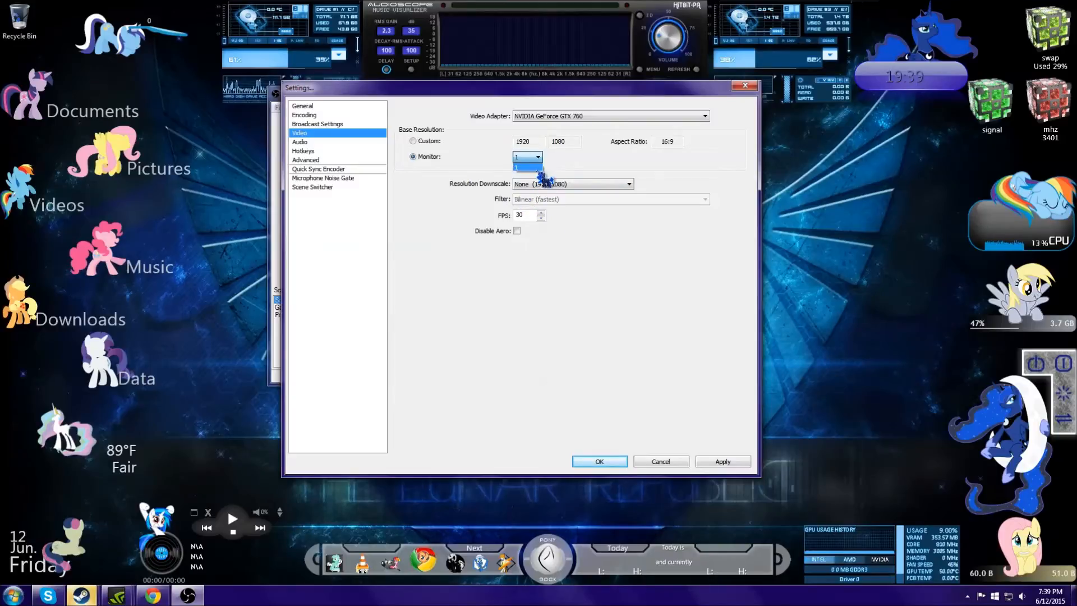
click(532, 159)
click(530, 158)
click(533, 163)
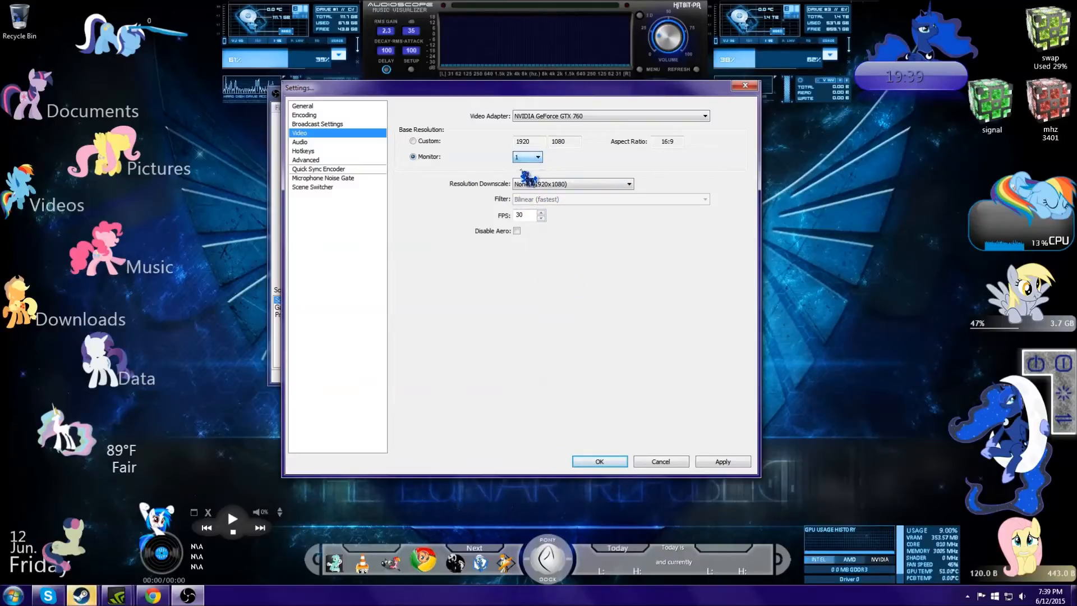
Review the resolution downscale choices, keep None (1920x1080), and highlight the FPS value
click(607, 184)
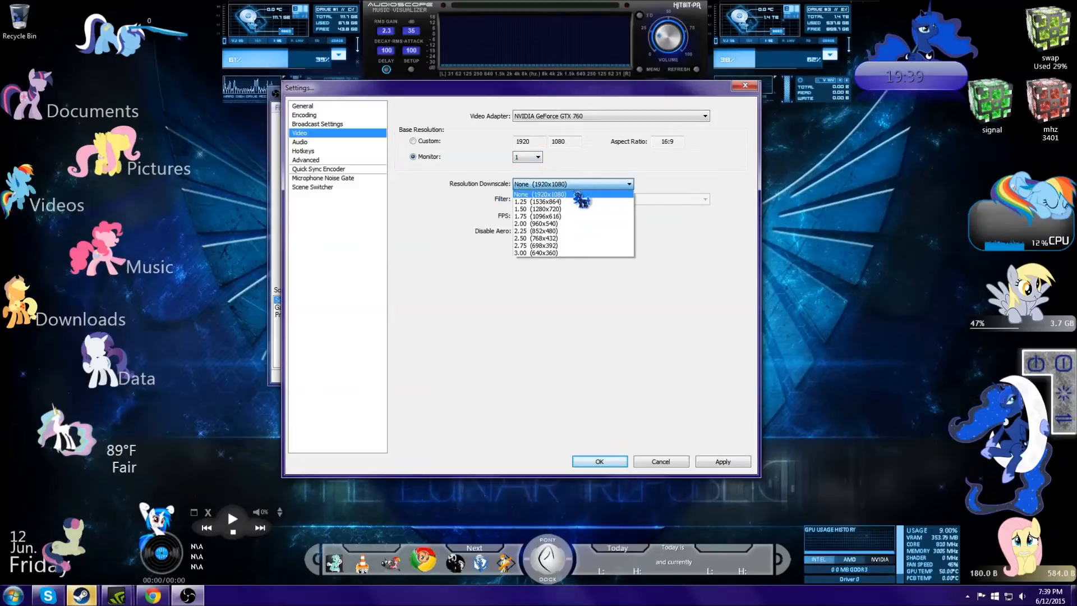
click(586, 196)
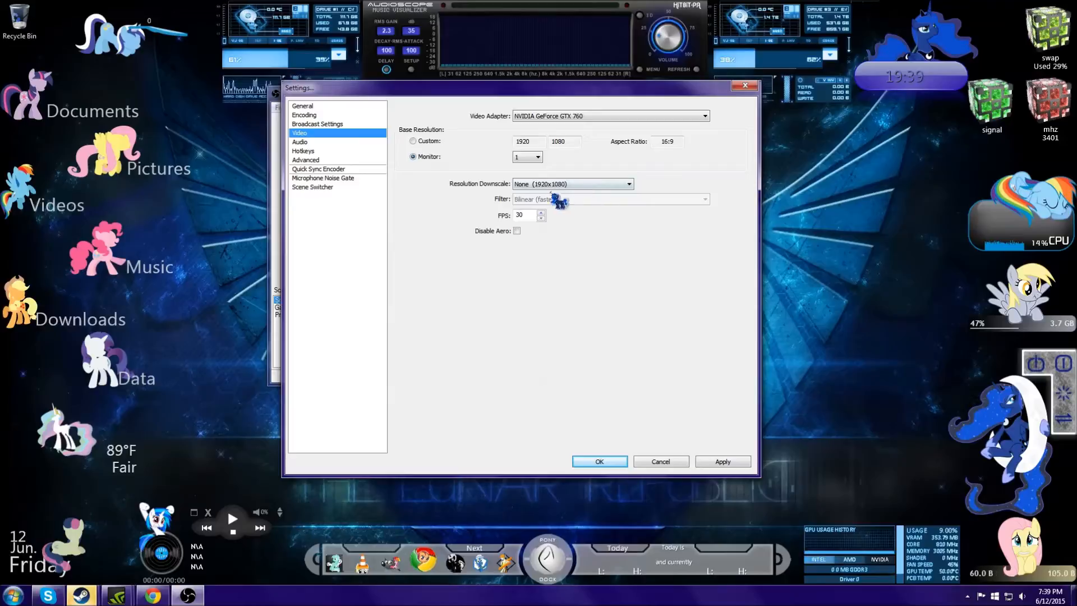
click(633, 190)
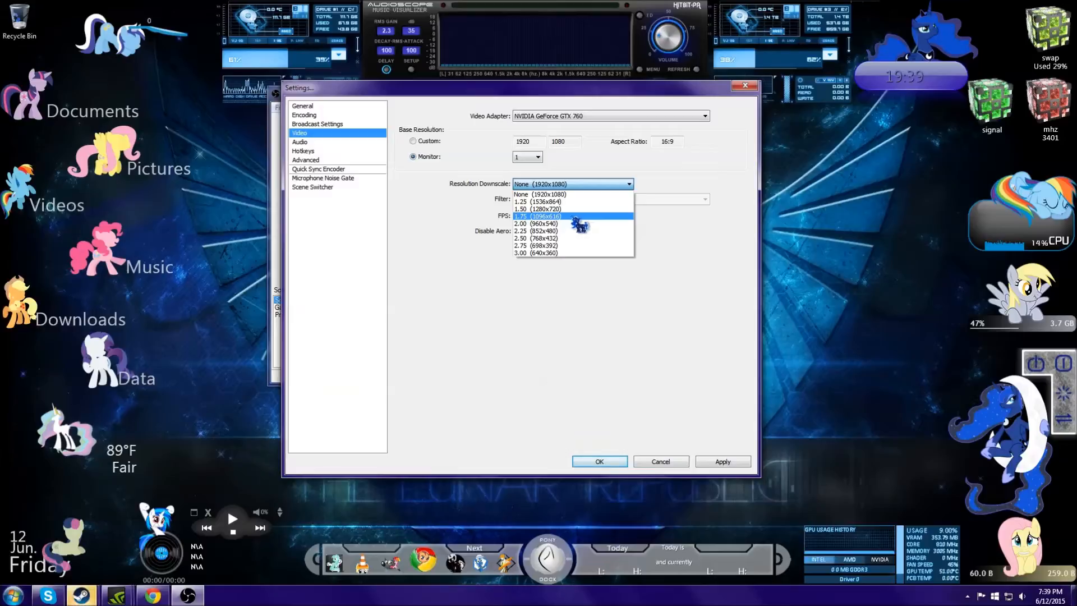
click(601, 183)
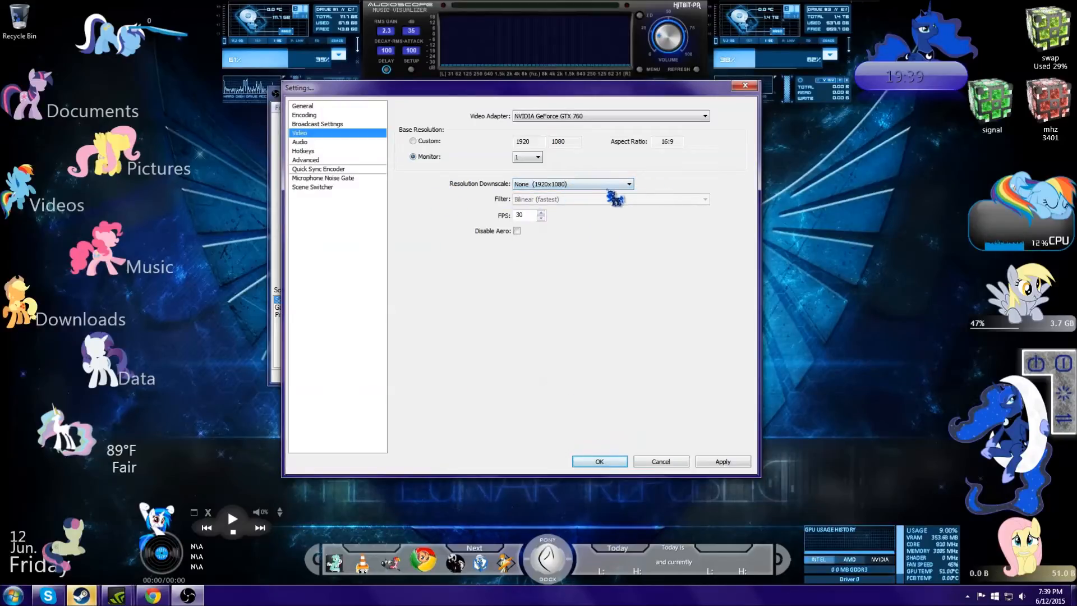
double_click(520, 216)
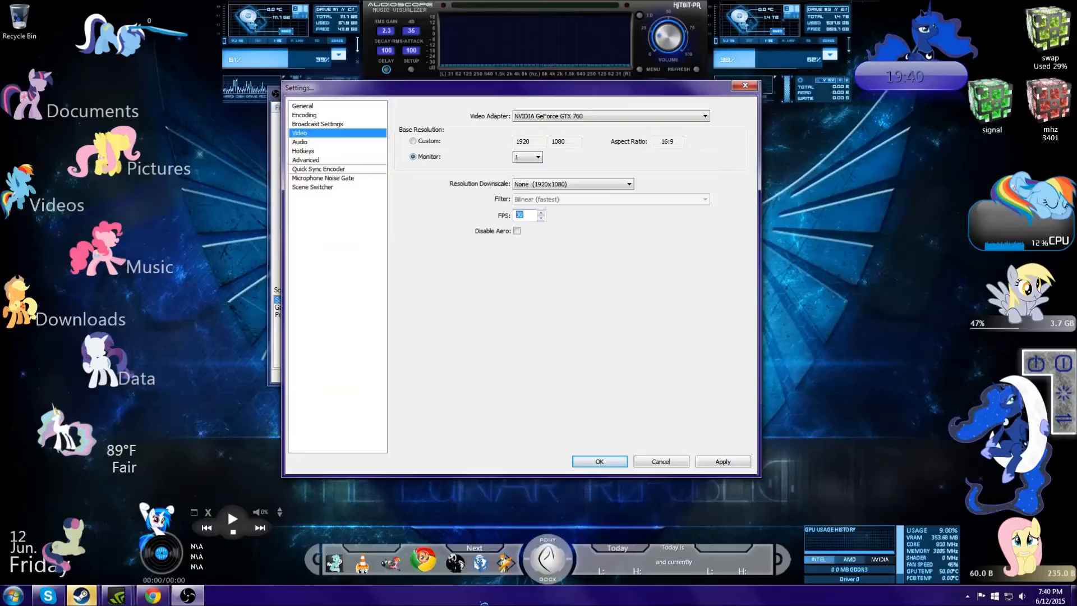
Open the Windows desktop Personalization window to view the Aero themes, and close it without changing the theme
right_click(803, 399)
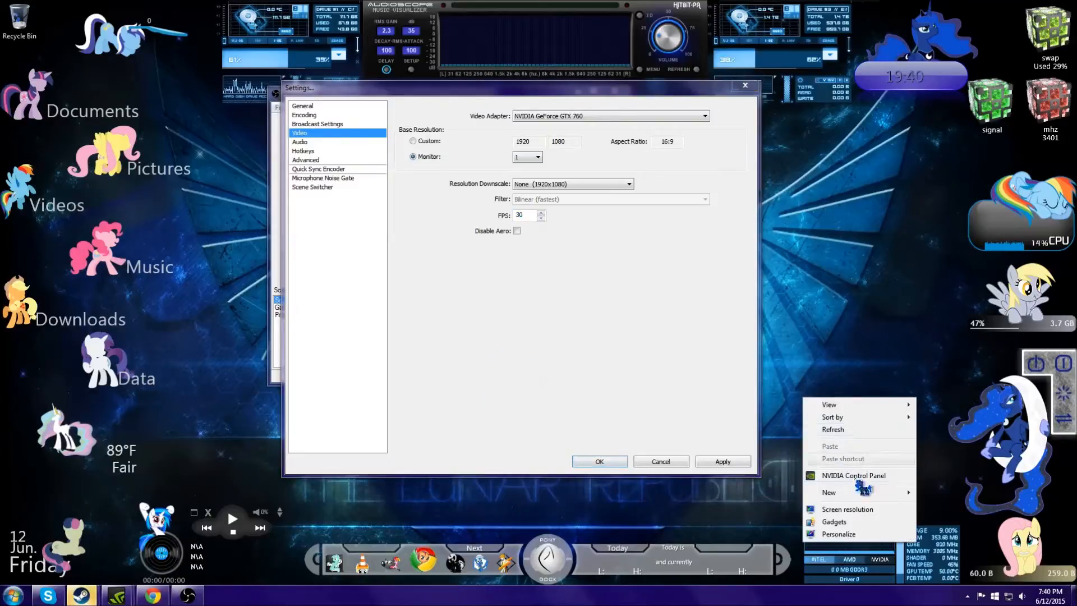
click(864, 542)
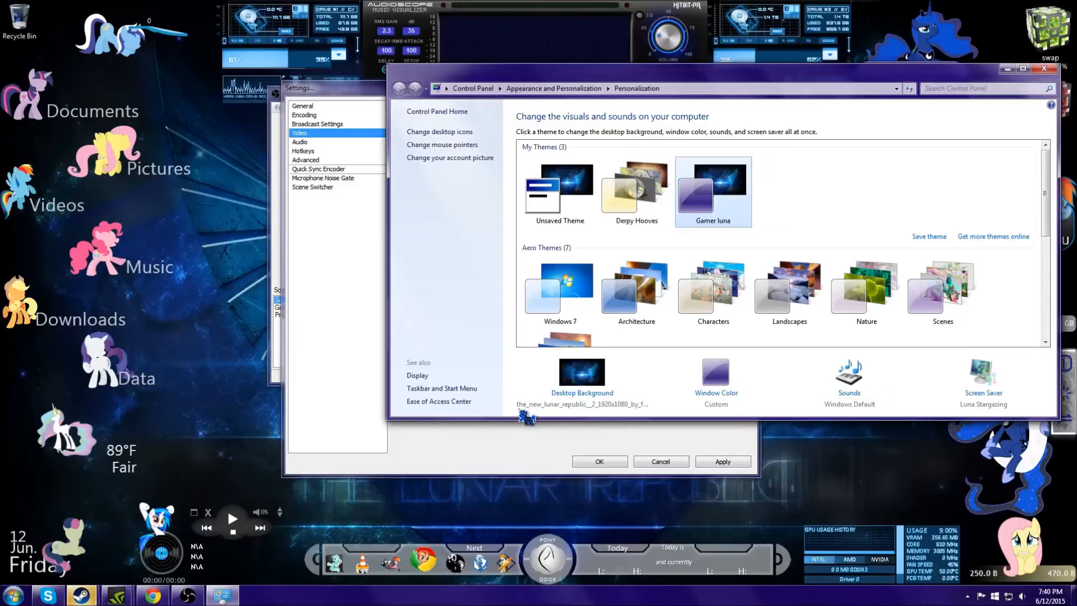
click(1044, 67)
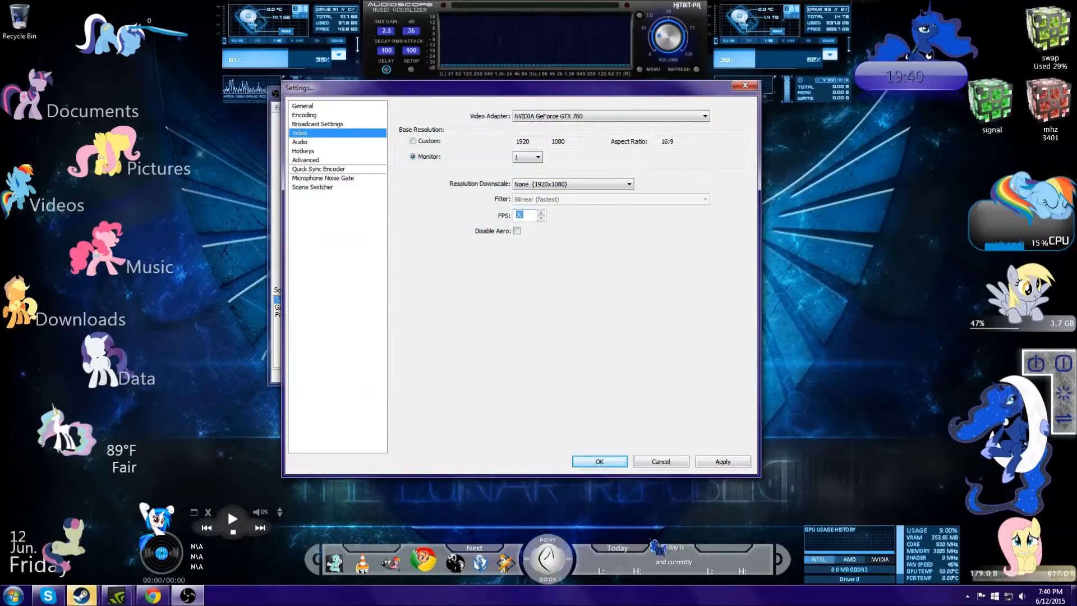
Move the Settings window away from the main window so the scene list behind it is uncovered
drag(413, 88, 550, 65)
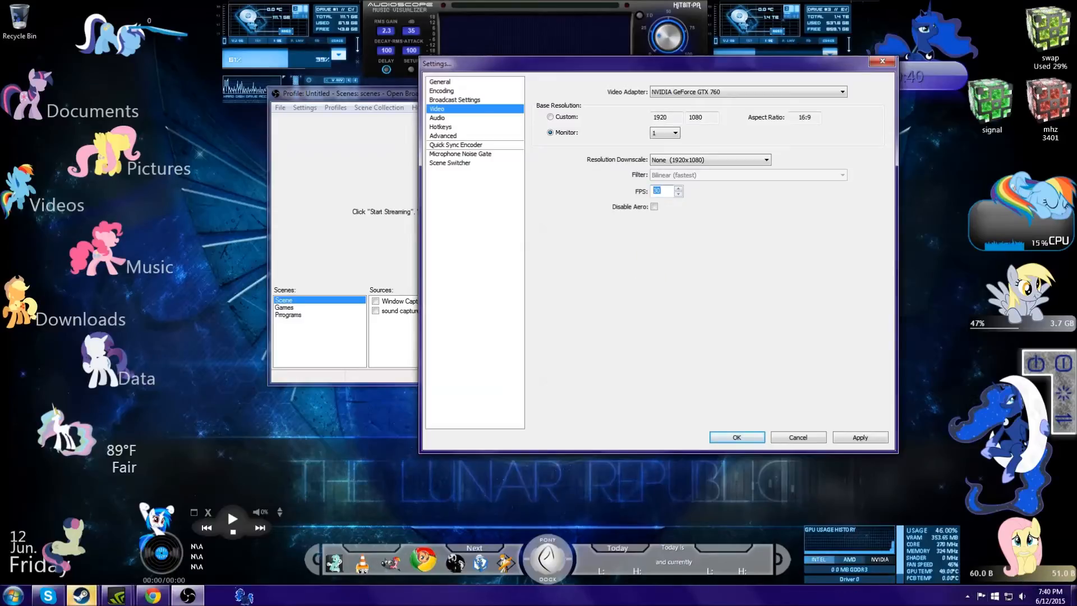
click(13, 595)
click(712, 267)
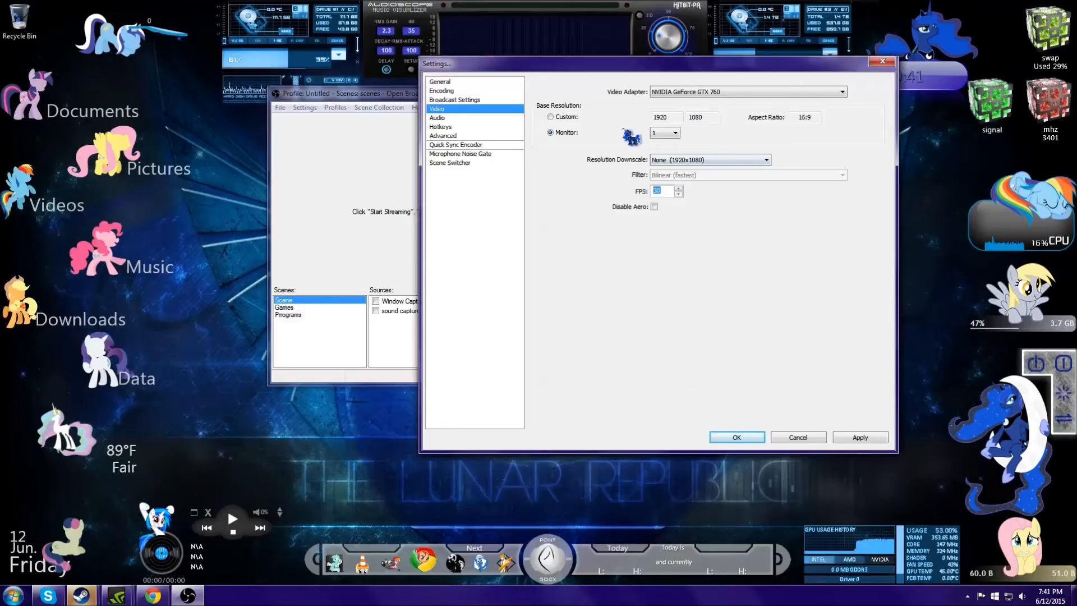
Save and apply the video changes, and review the desktop and microphone device choices in the audio settings, keeping Default for both
click(449, 118)
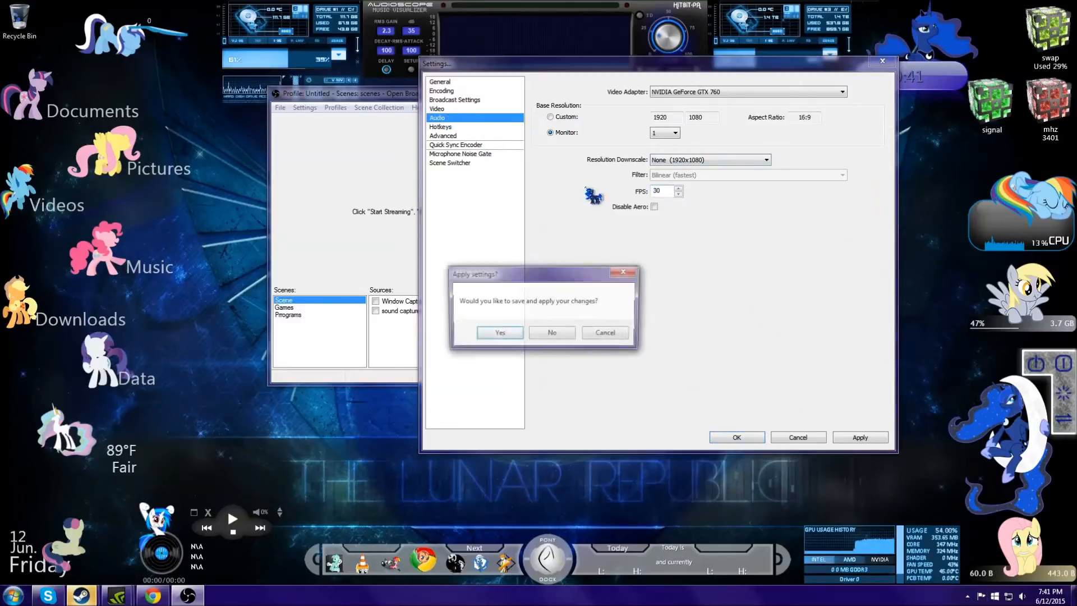
click(492, 335)
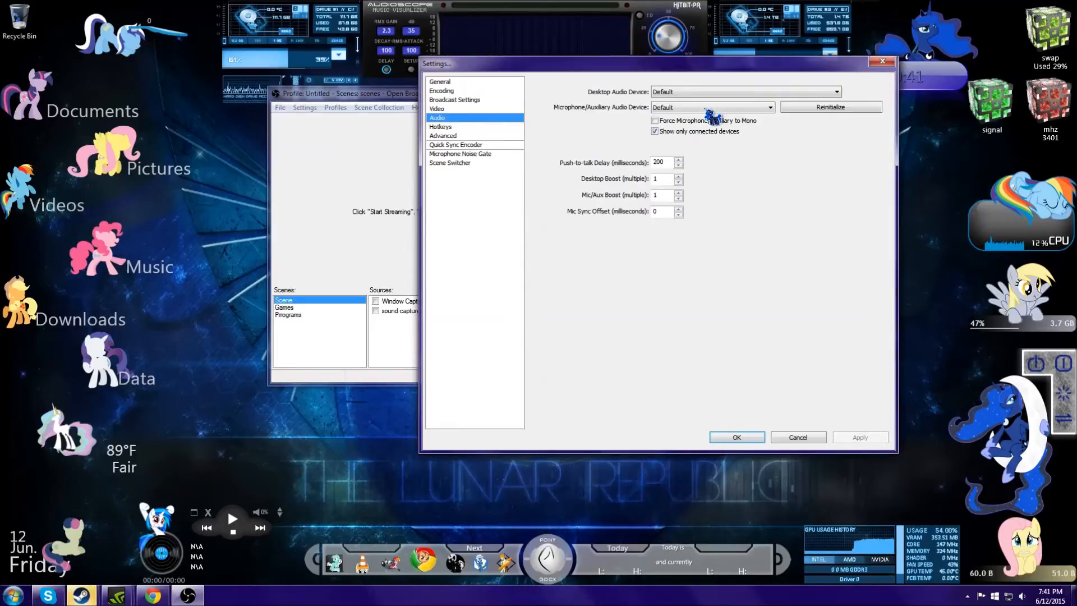
click(671, 93)
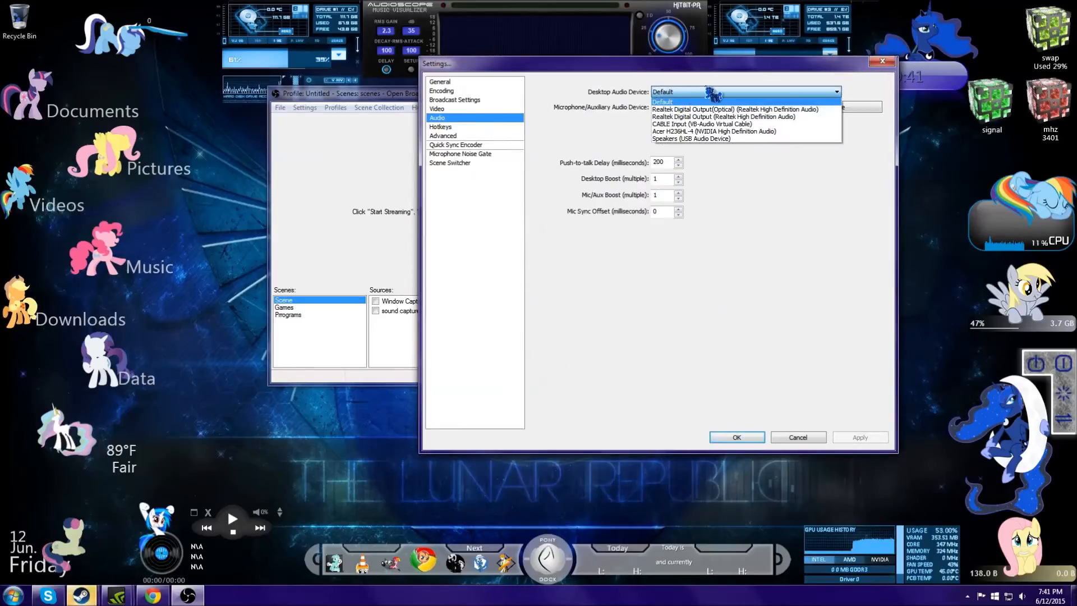
click(741, 90)
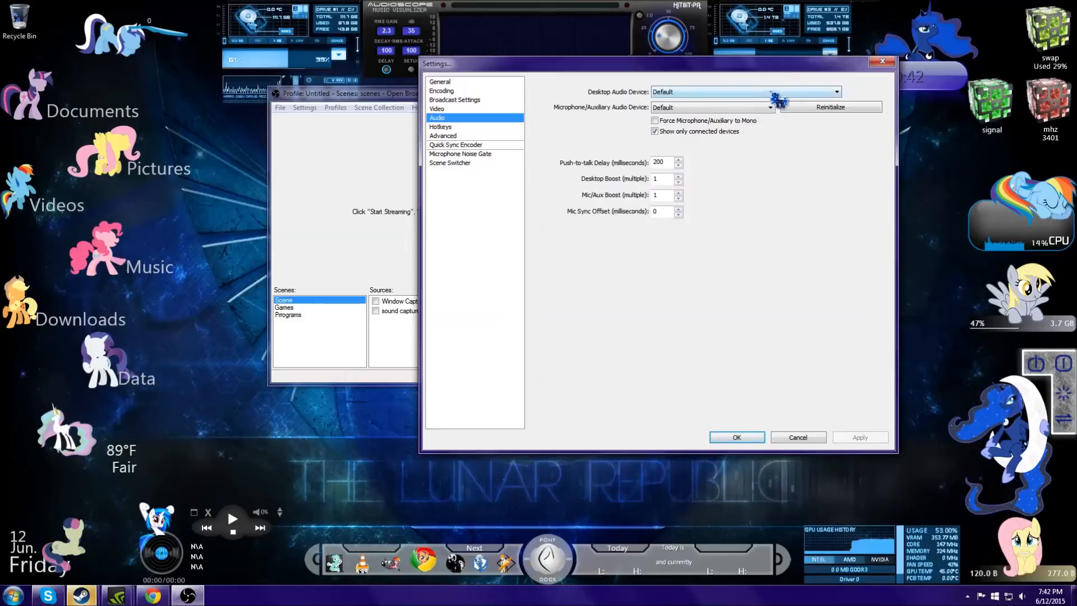
click(741, 108)
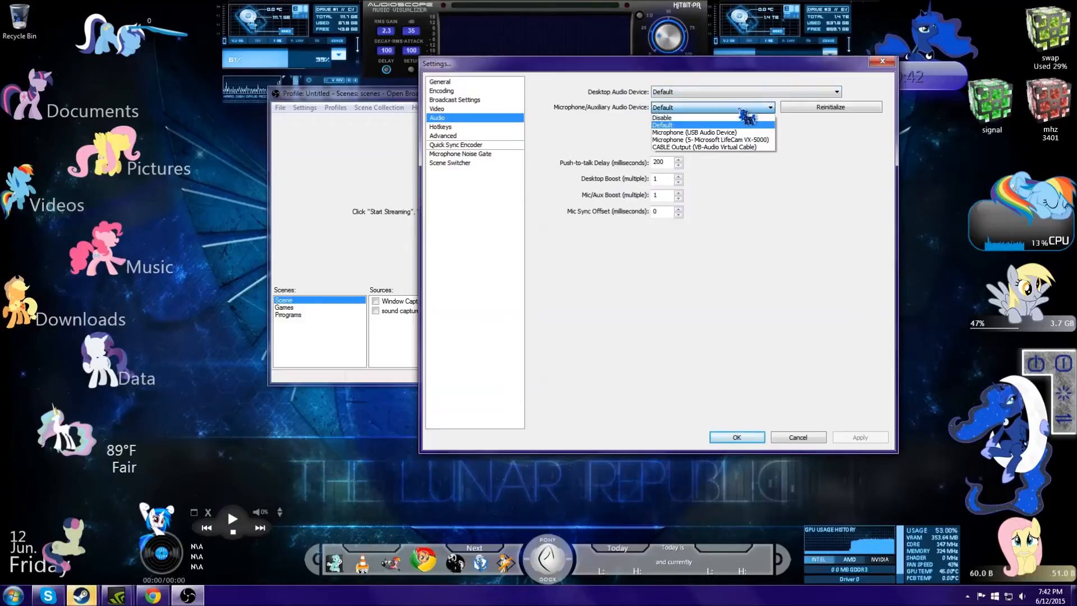
click(705, 108)
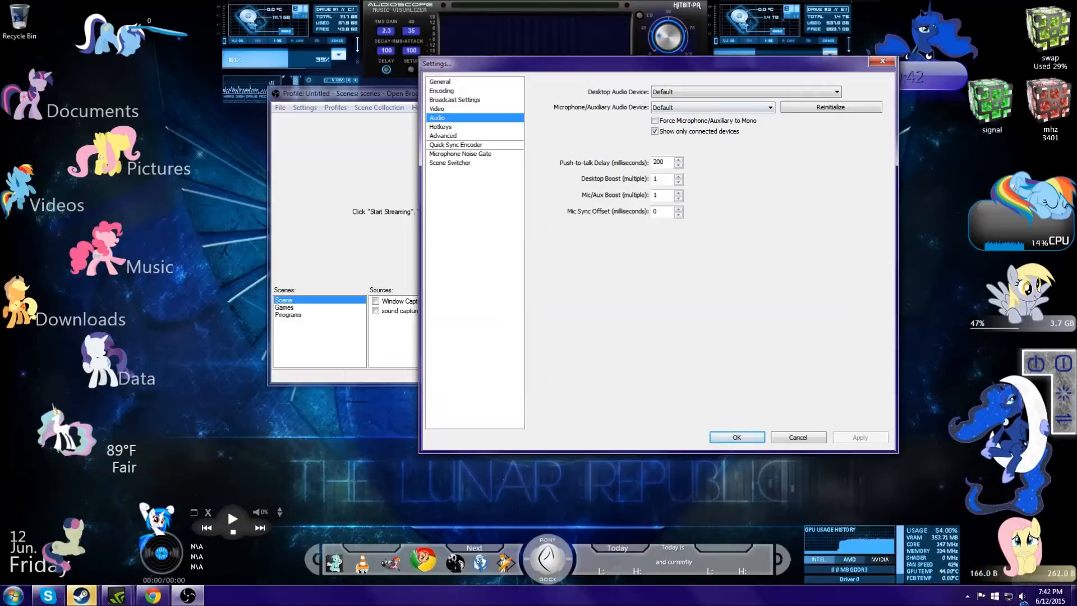
Compare the playback devices in the Windows Sound window with the desktop audio device choices, keep Default, and close the Sound window
right_click(1022, 597)
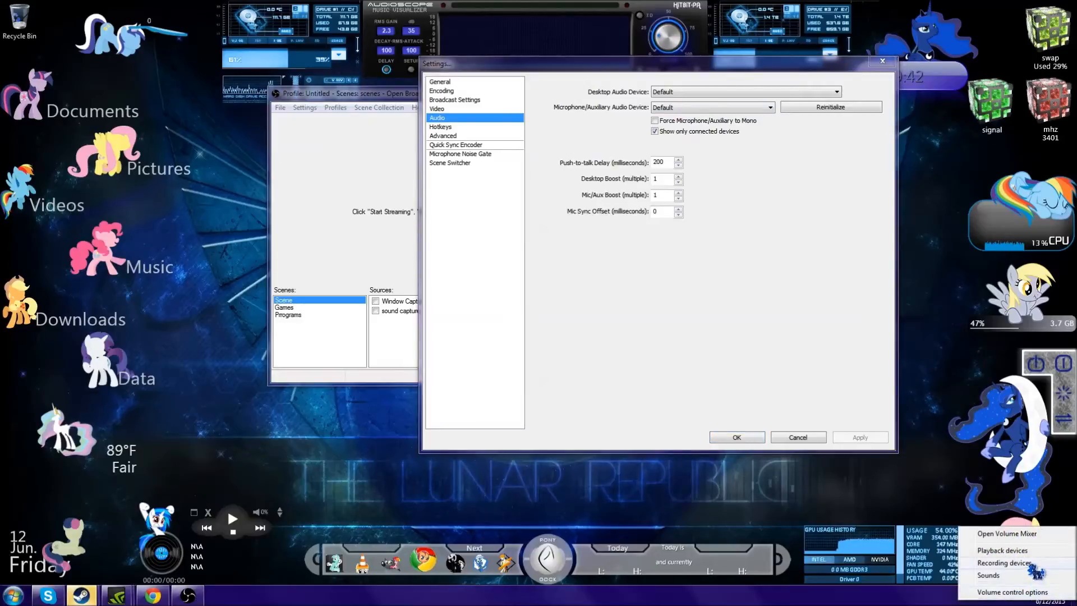
click(1004, 550)
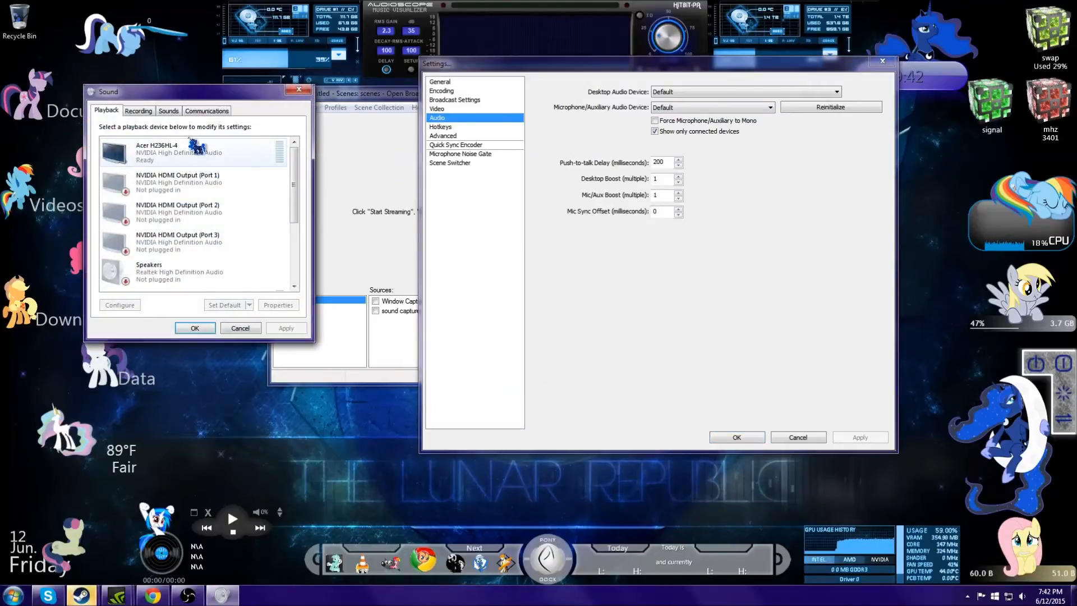
scroll(297, 224, down, 3)
scroll(298, 224, down, 2)
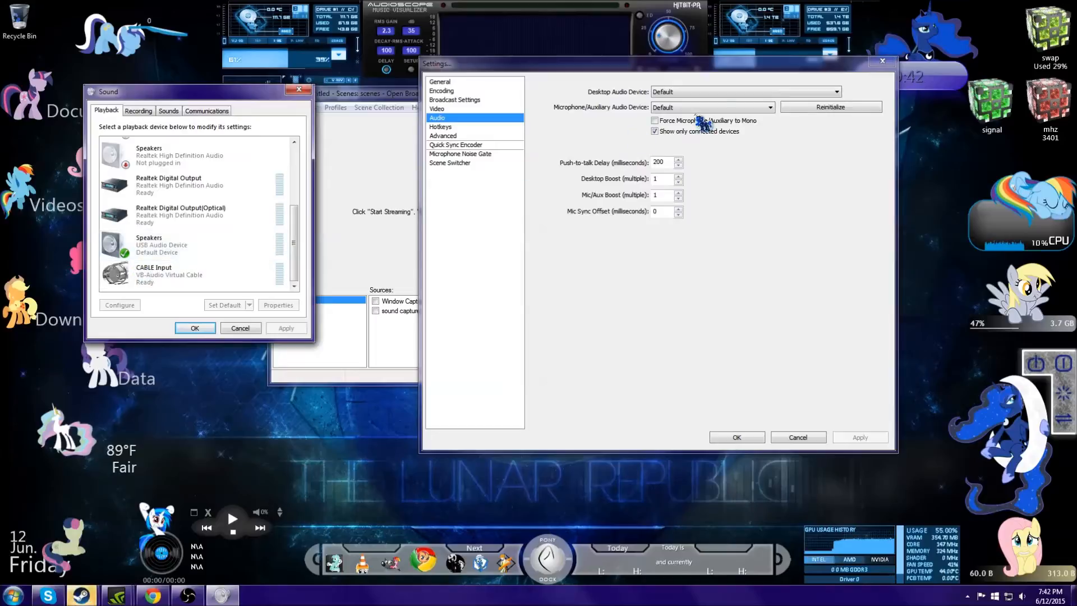
click(725, 94)
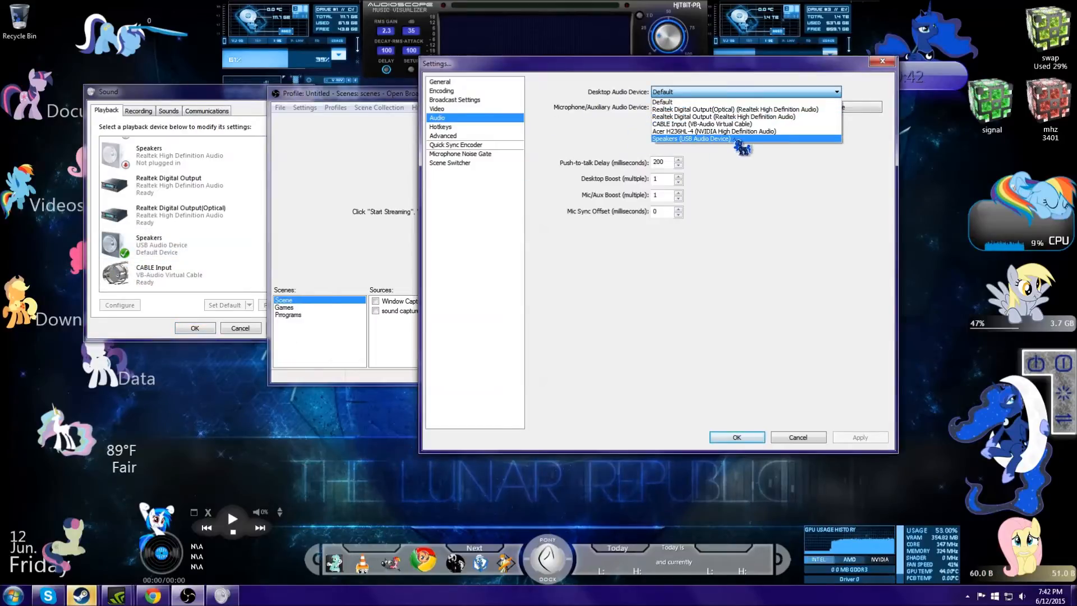
click(794, 185)
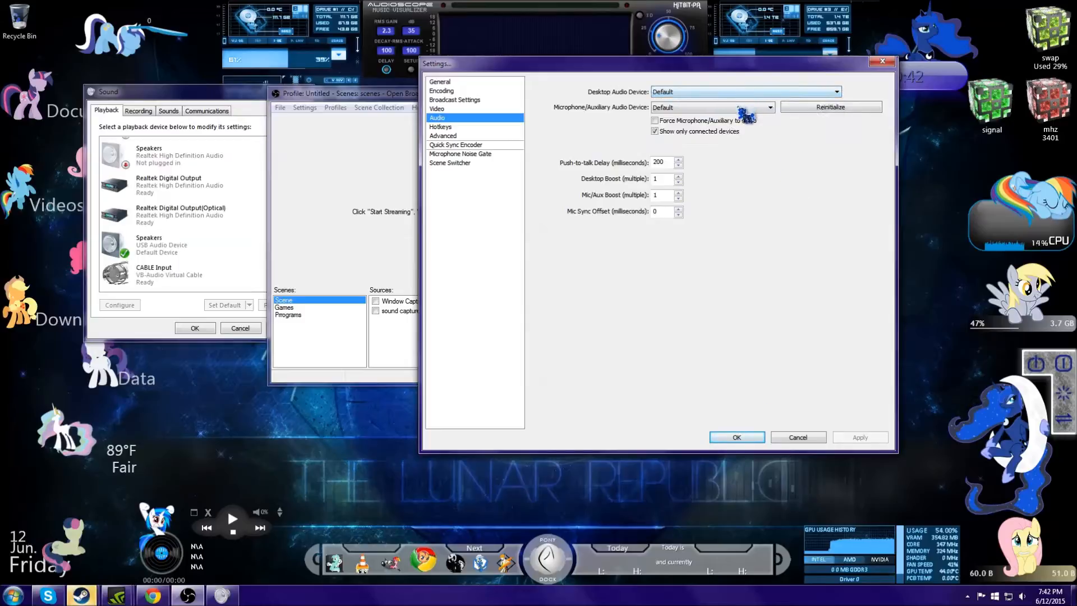
click(205, 329)
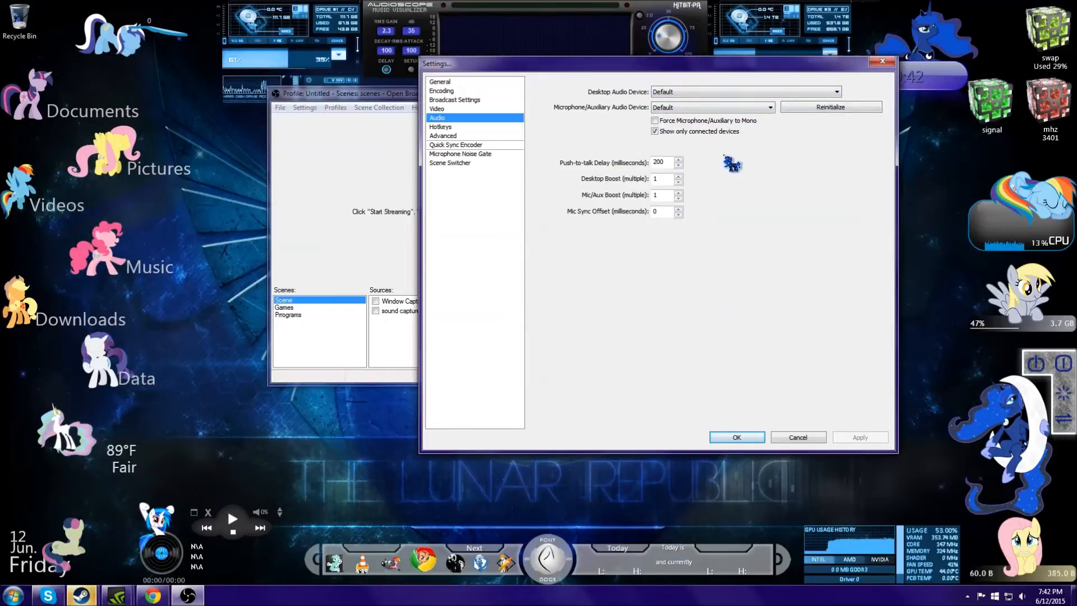
Highlight the desktop boost and mic sync offset values to examine them, and view the hotkey settings
double_click(661, 179)
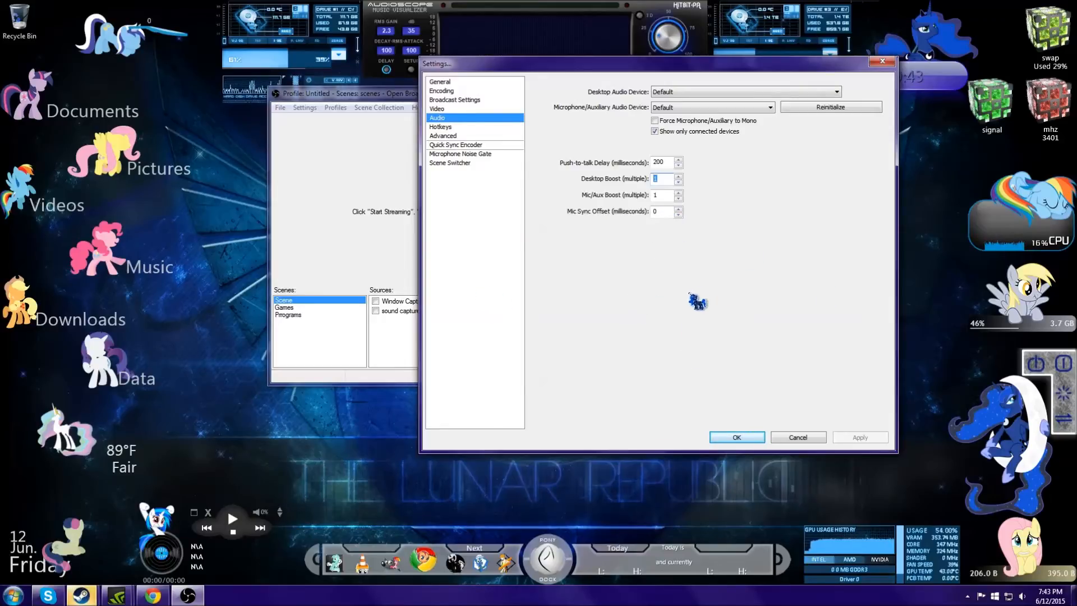
drag(666, 209, 600, 209)
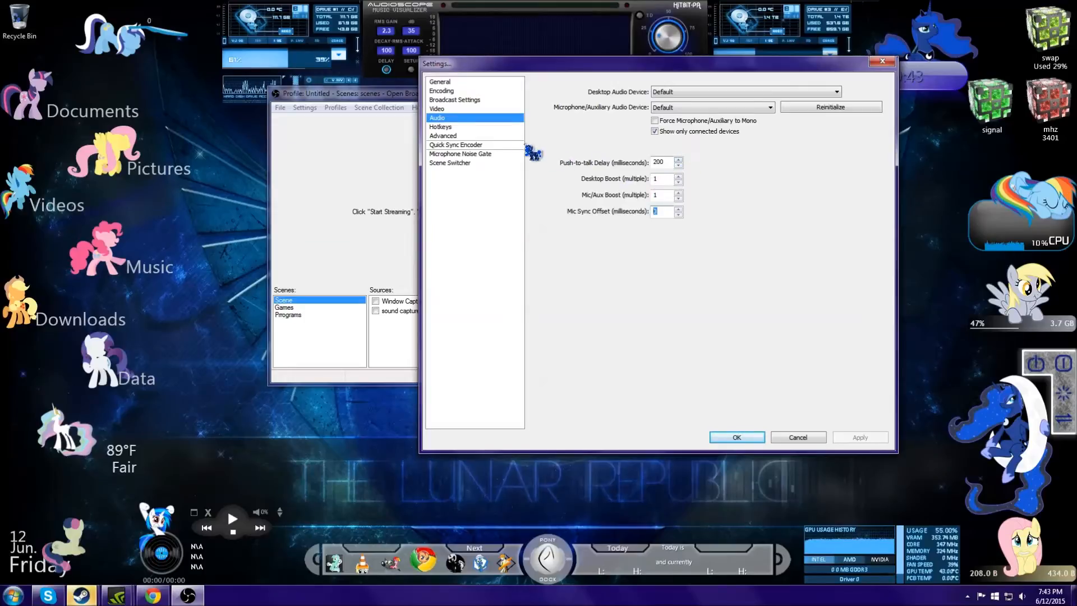
click(477, 128)
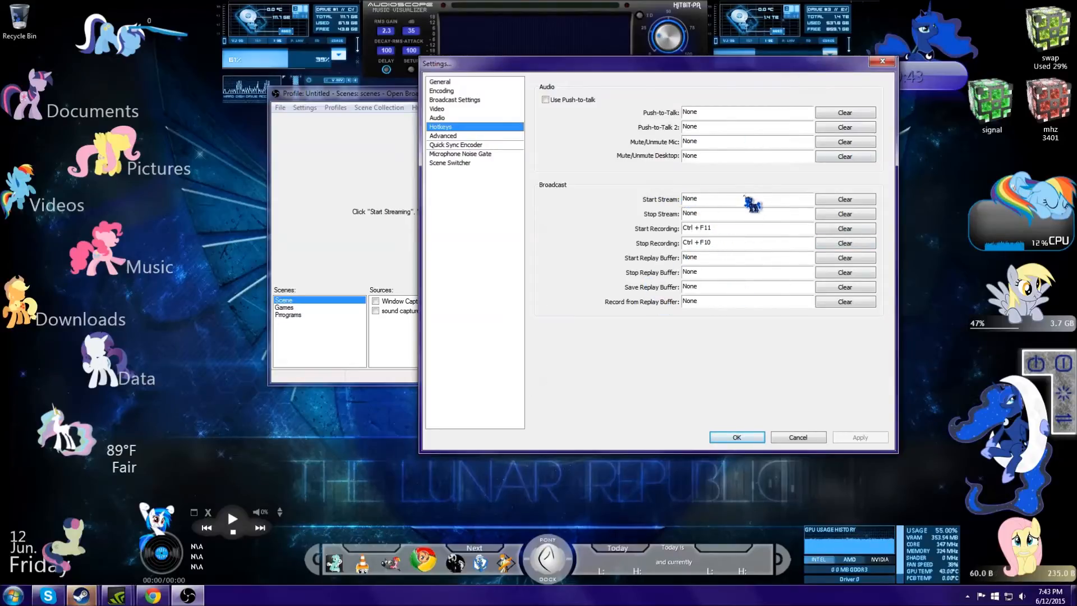
Open the advanced settings and review the process priority class choices, keeping Normal
click(444, 136)
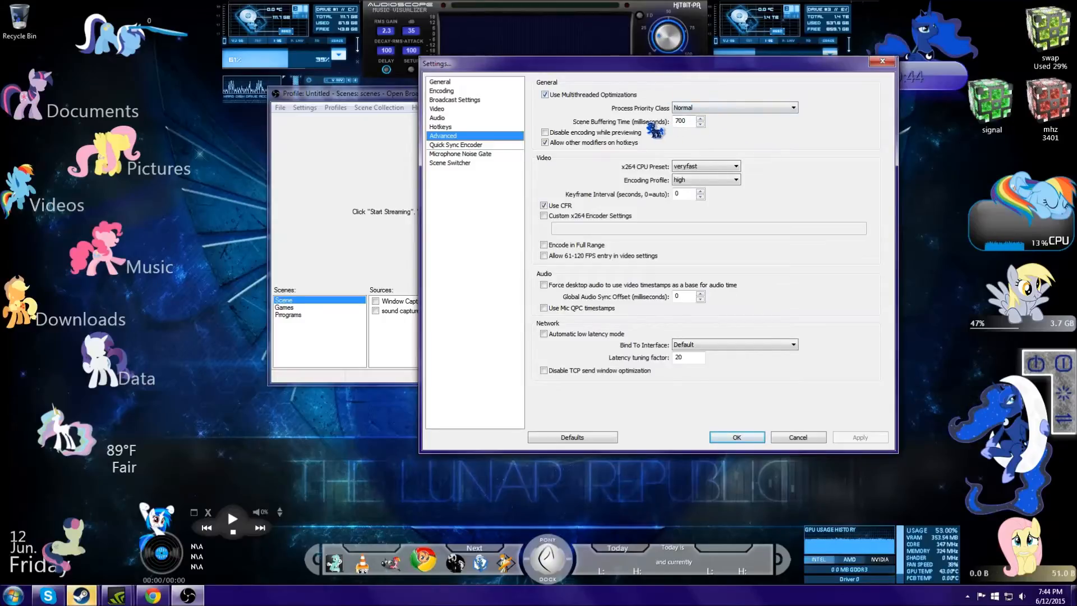
click(735, 108)
click(715, 117)
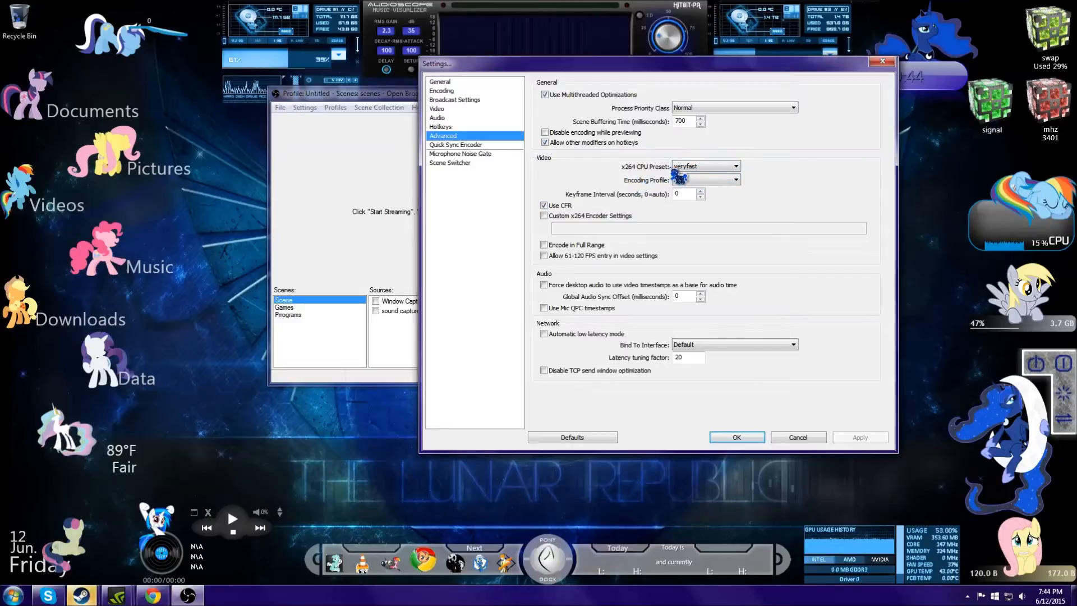
Review the x264 CPU preset choices from ultrafast to slower, and keep the preset at veryfast
click(724, 167)
click(724, 167)
click(724, 167)
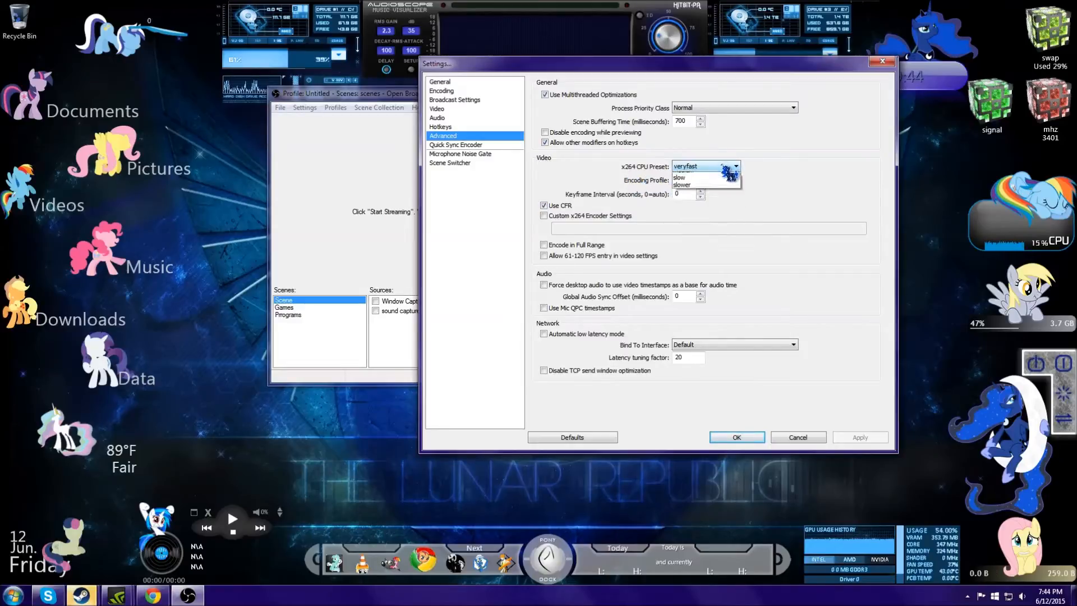
click(726, 179)
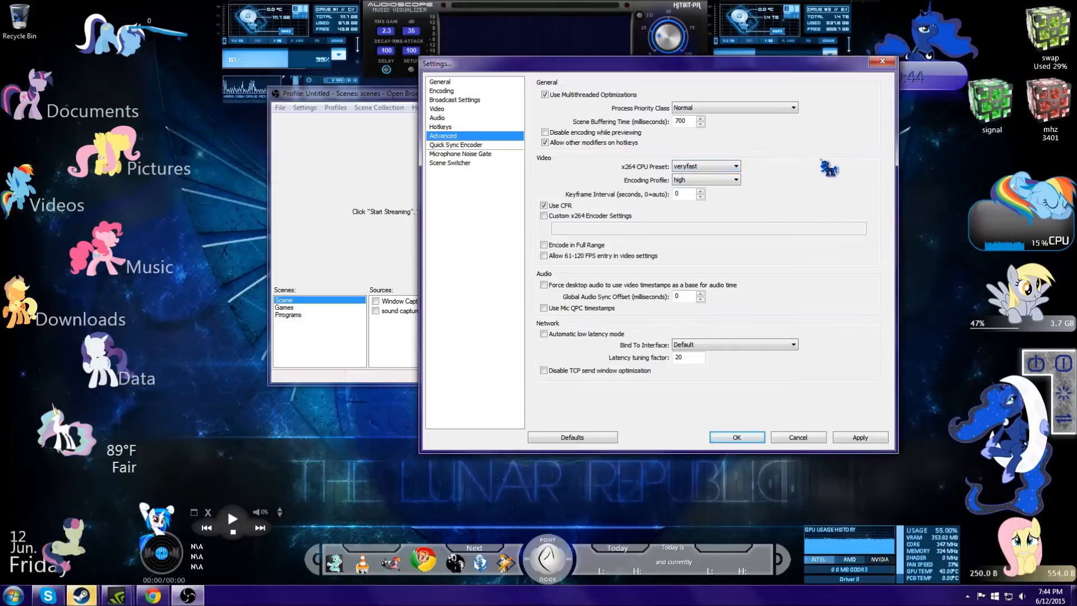
click(735, 167)
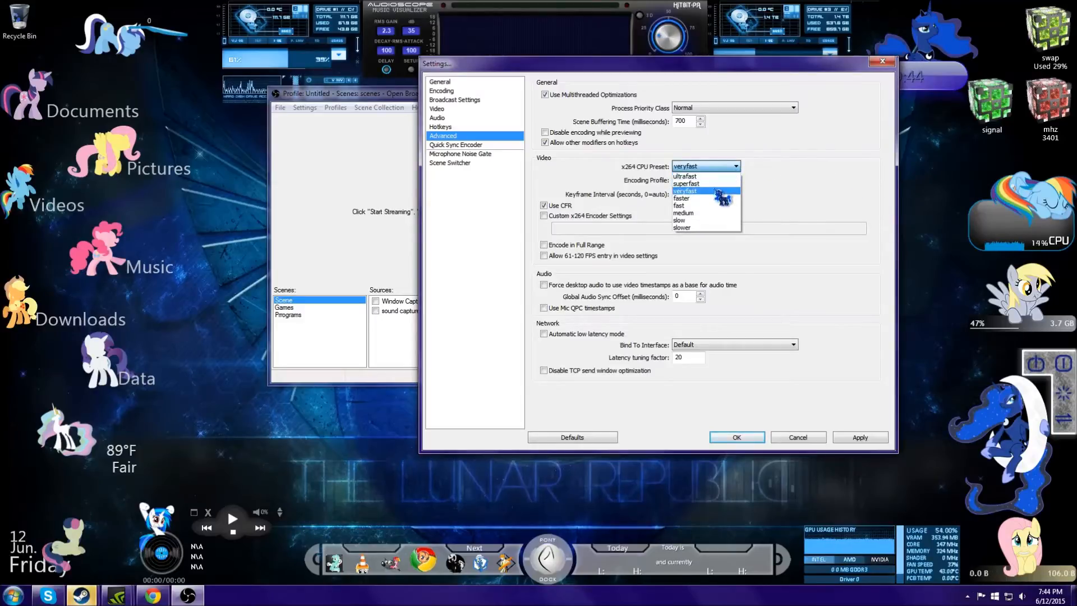
click(719, 191)
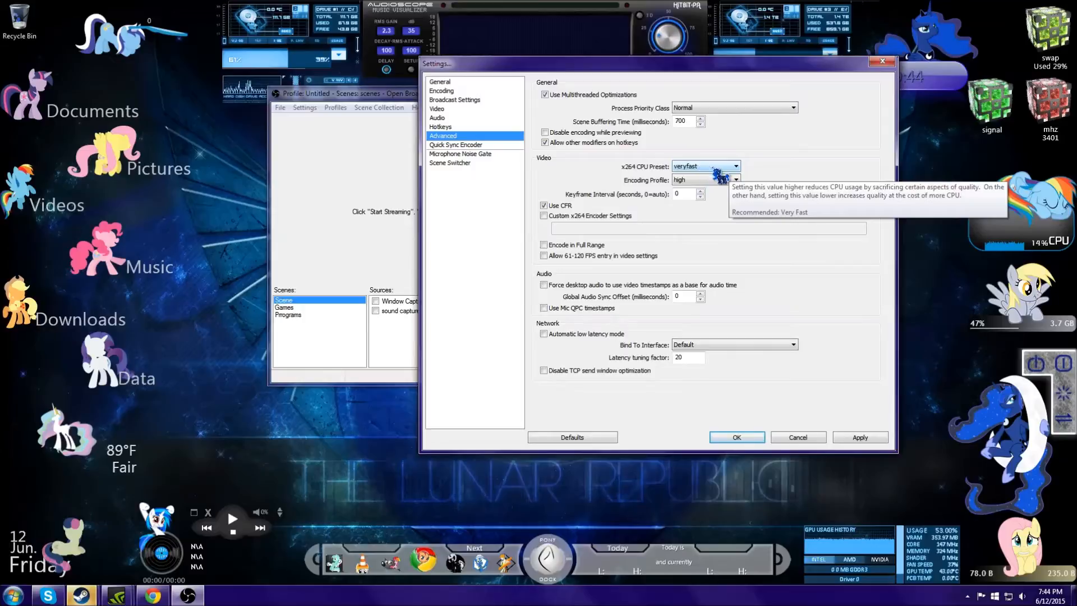
click(718, 168)
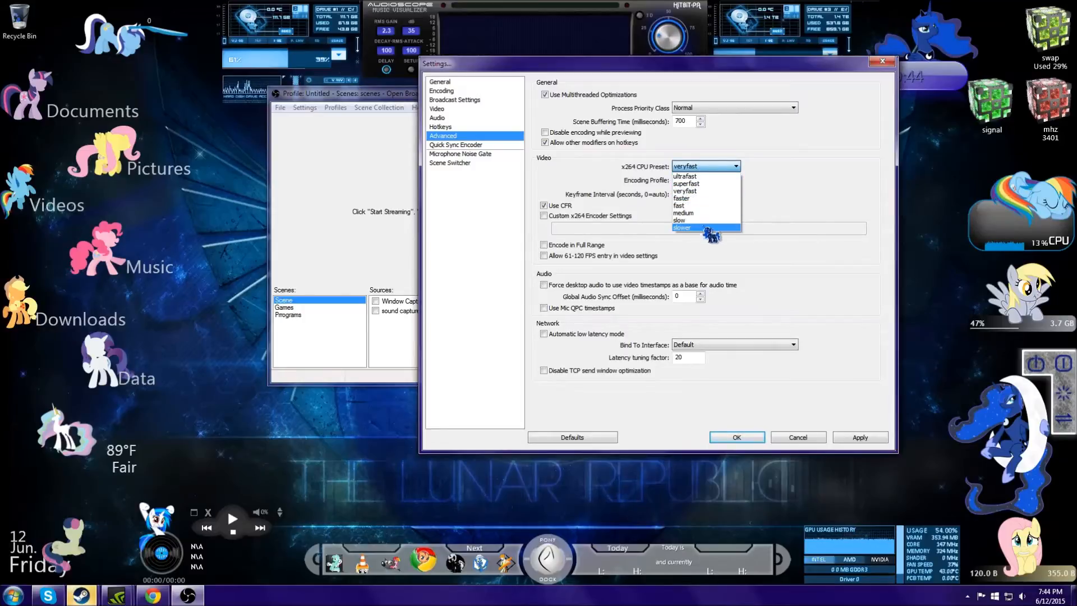
click(693, 191)
click(717, 168)
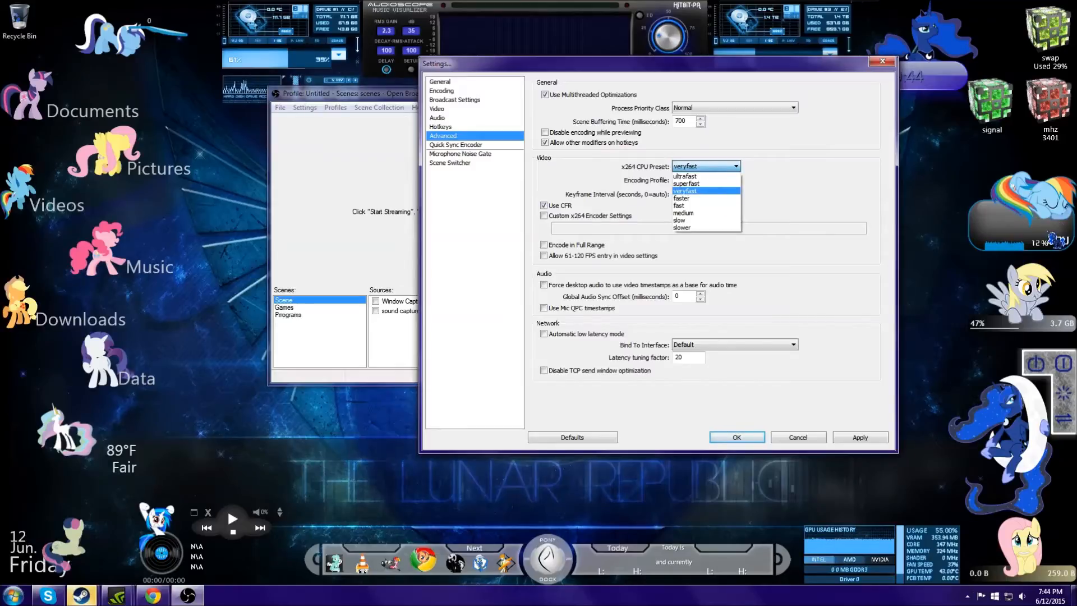
click(702, 191)
Keep the encoding profile at high, and save and apply the advanced settings while switching to the Quick Sync Encoder settings
click(717, 180)
click(708, 195)
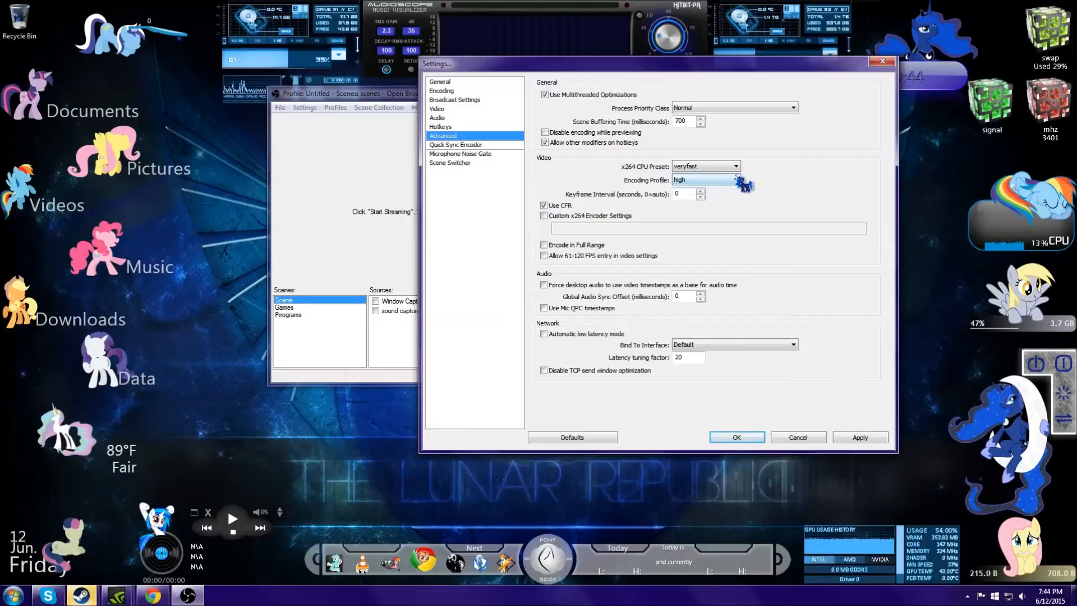
click(708, 180)
click(705, 180)
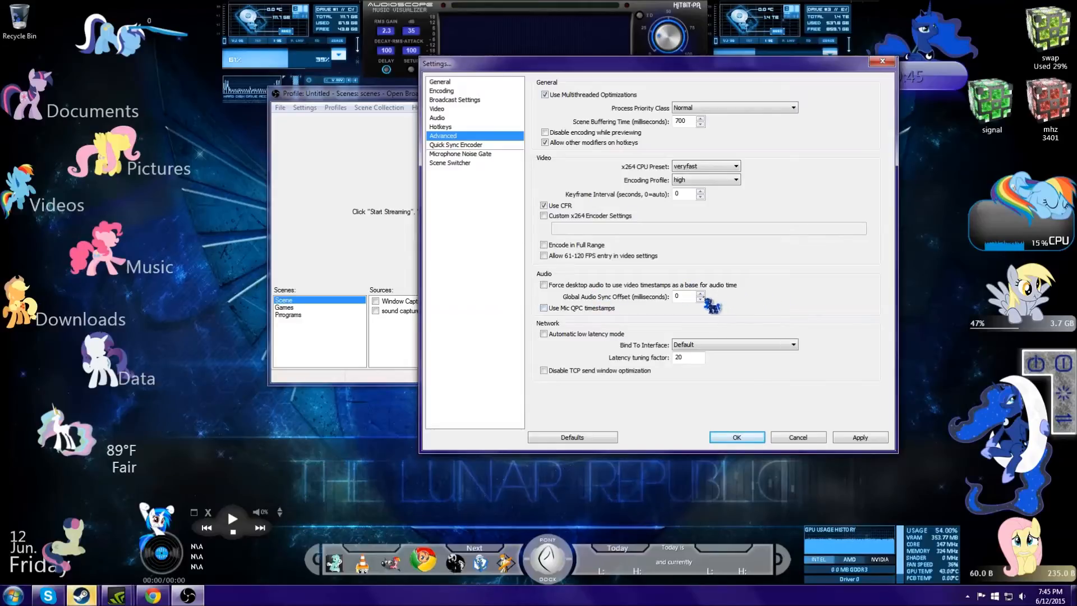
click(505, 145)
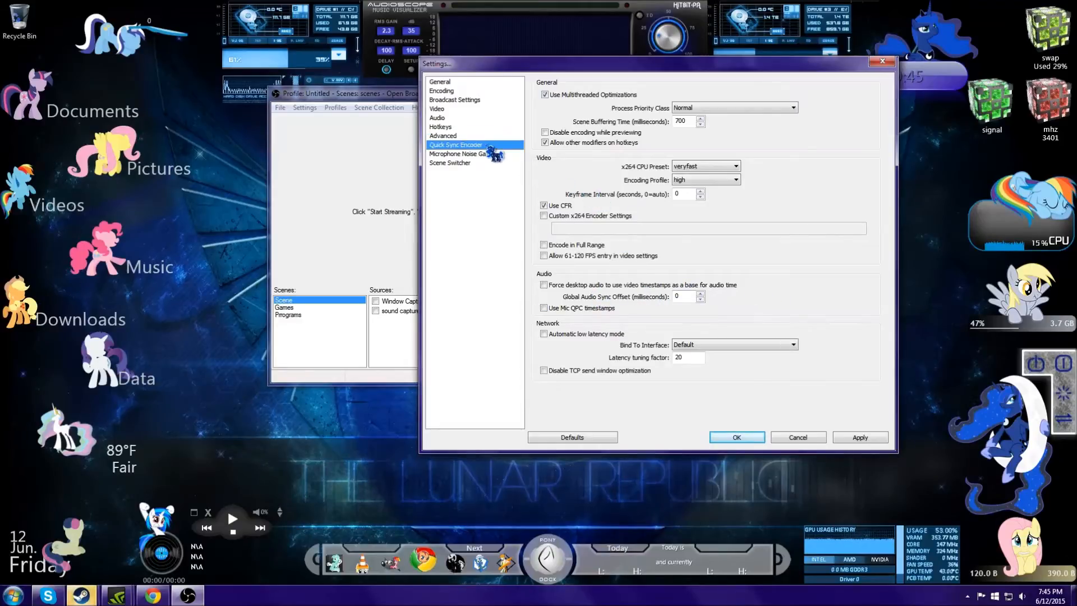
click(500, 334)
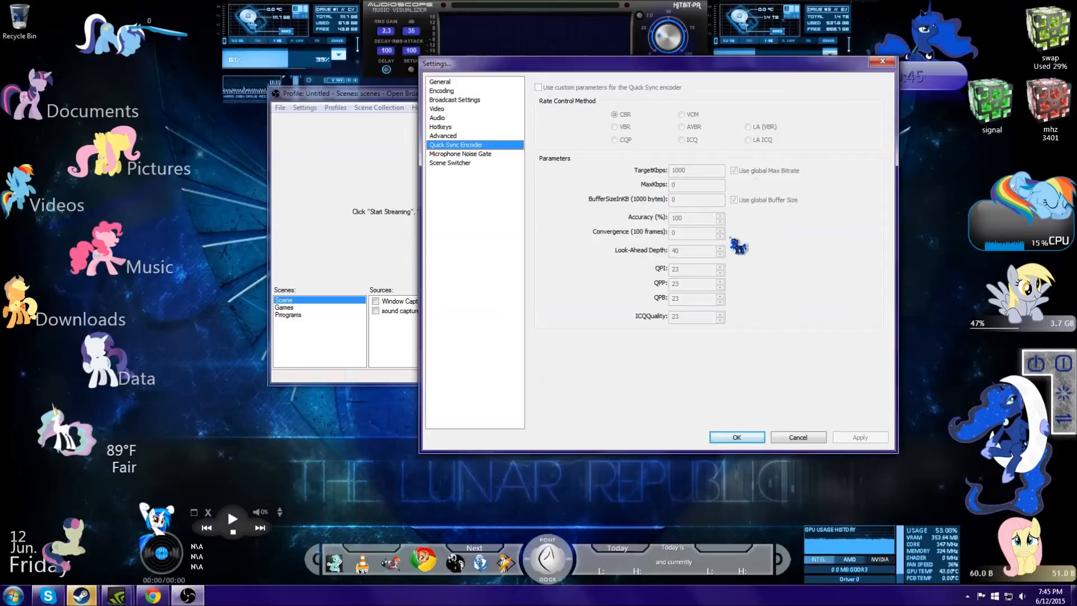
Enable the threshold preview in the microphone noise gate settings, ignoring the incompatible hook modules warning
click(488, 155)
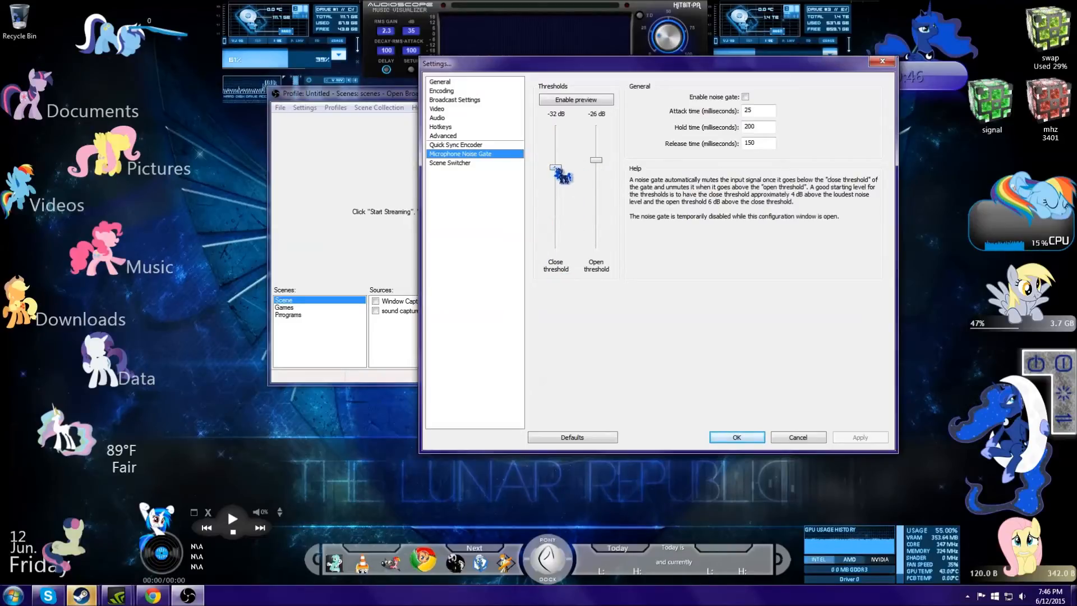
click(575, 100)
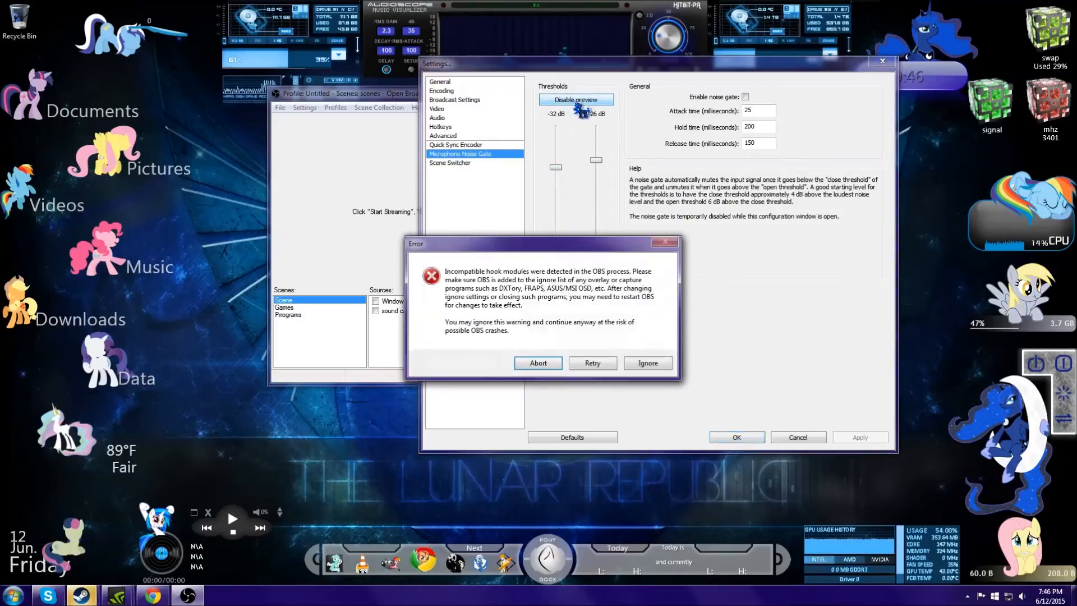
click(648, 363)
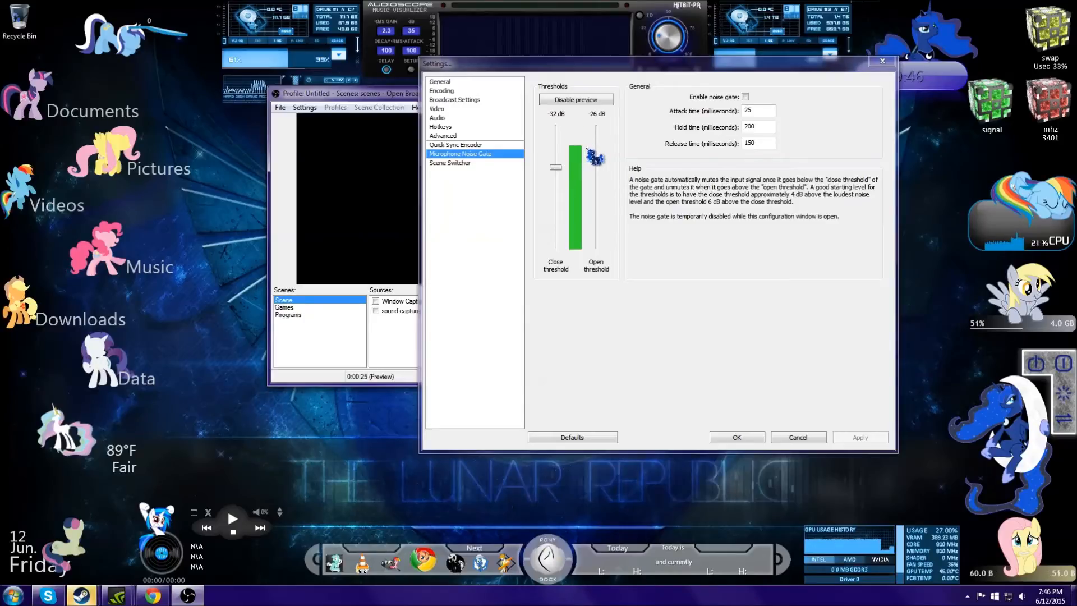
Set the noise gate's close threshold to -28 dB and open threshold to -23 dB, and disable the preview
drag(560, 166, 558, 163)
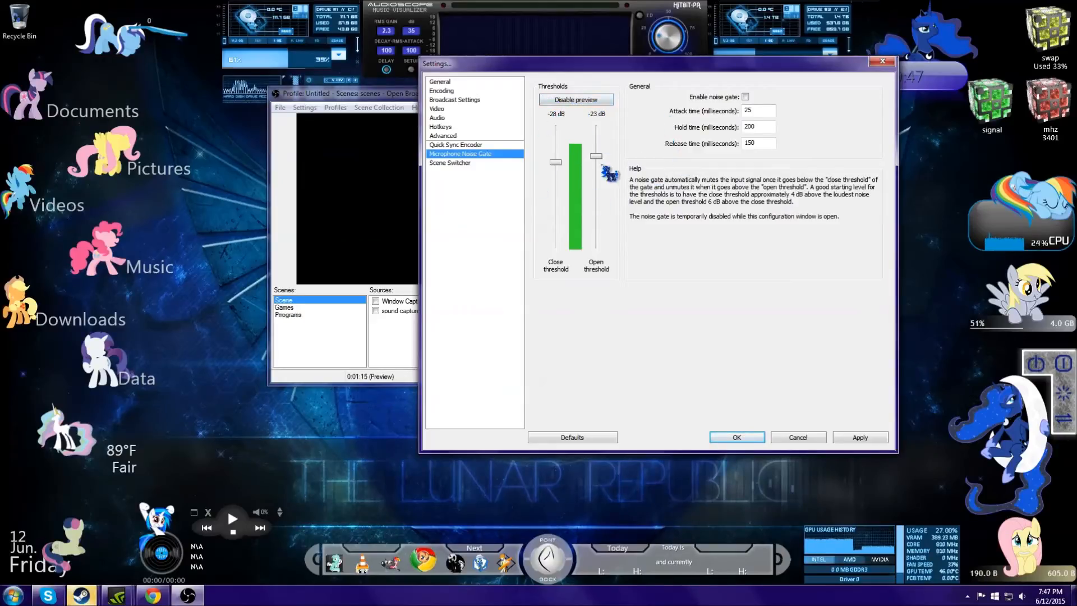
click(599, 101)
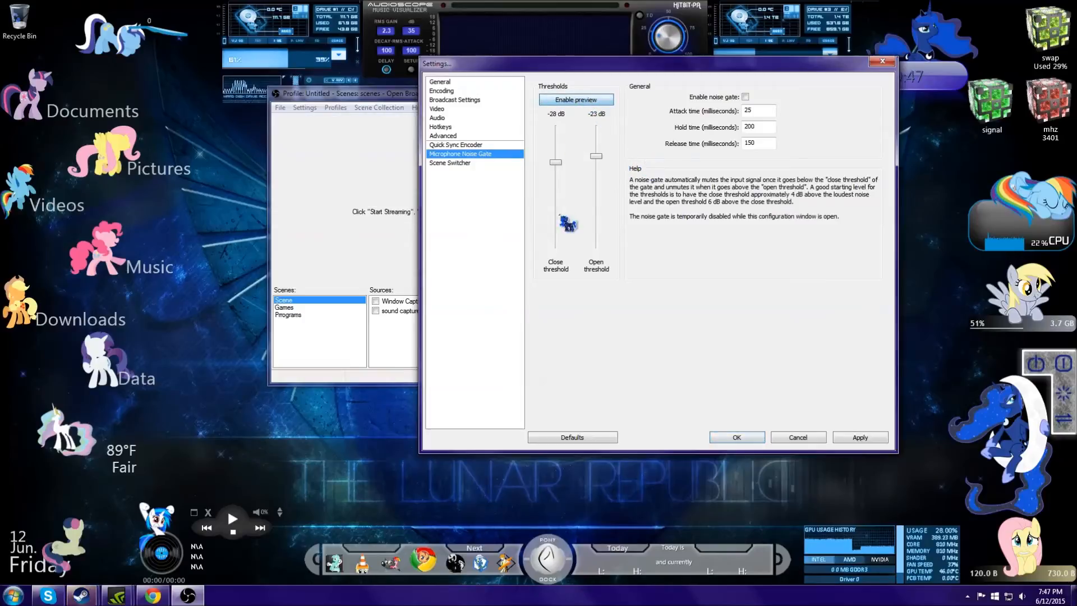
Save and apply the microphone noise gate changes while switching to the Scene Switcher settings
click(460, 163)
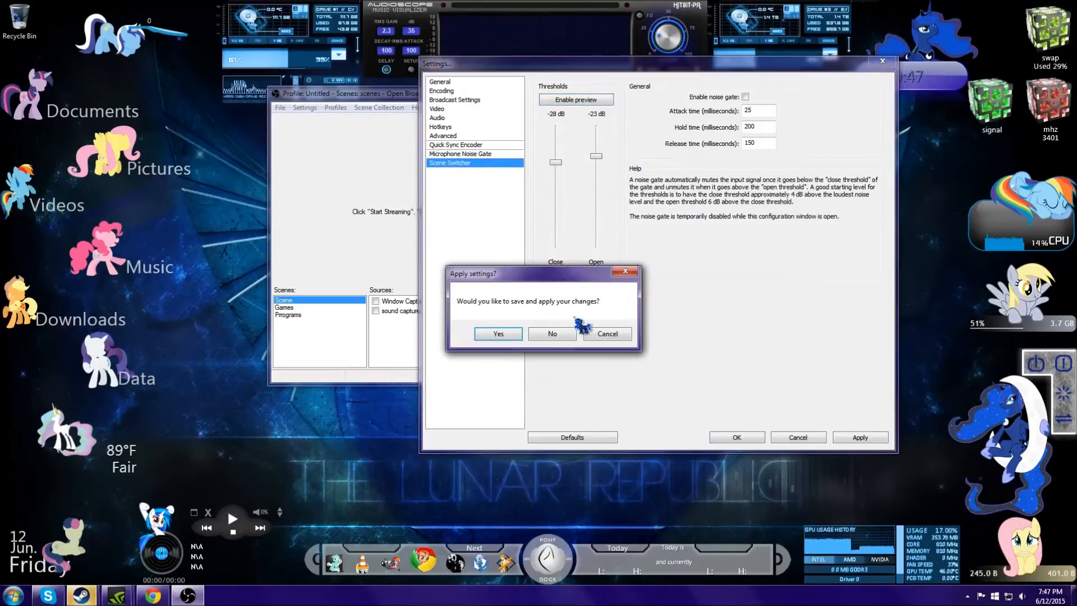
click(501, 334)
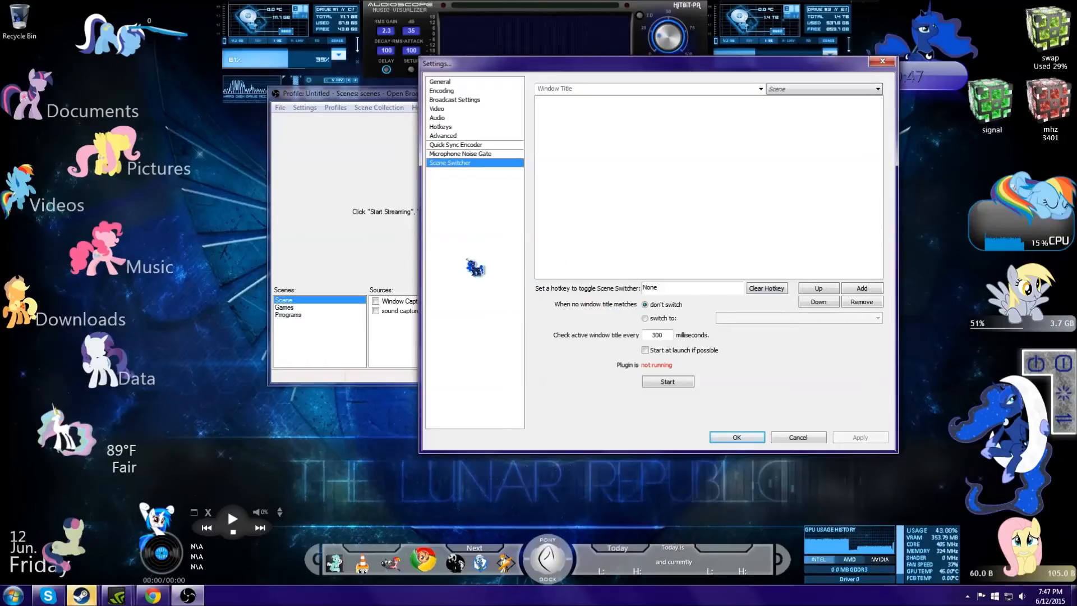
Set the video encoder to Nvidia NVENC in the encoding settings, and save and apply the change
click(463, 91)
key(Down)
key(Down)
key(Down)
key(Down)
key(Down)
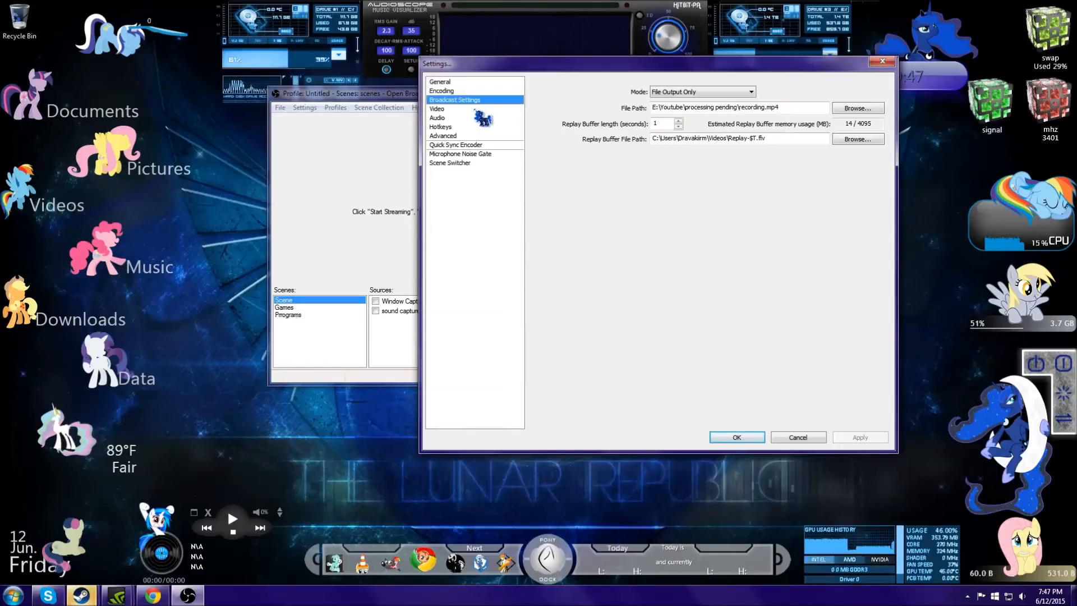
key(Up)
key(Up)
key(Up)
key(Up)
key(Up)
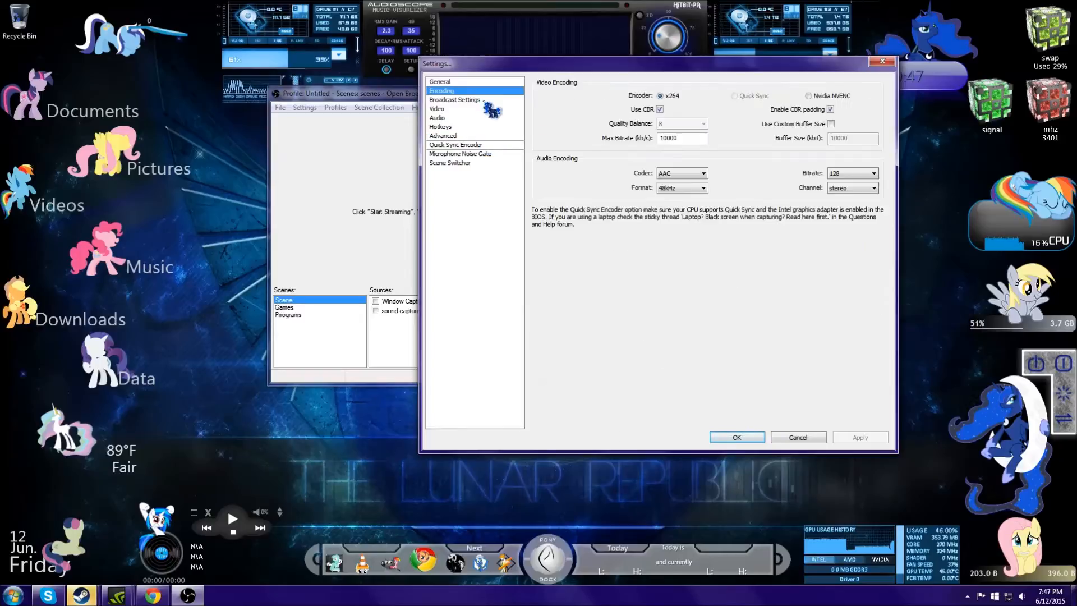
click(812, 98)
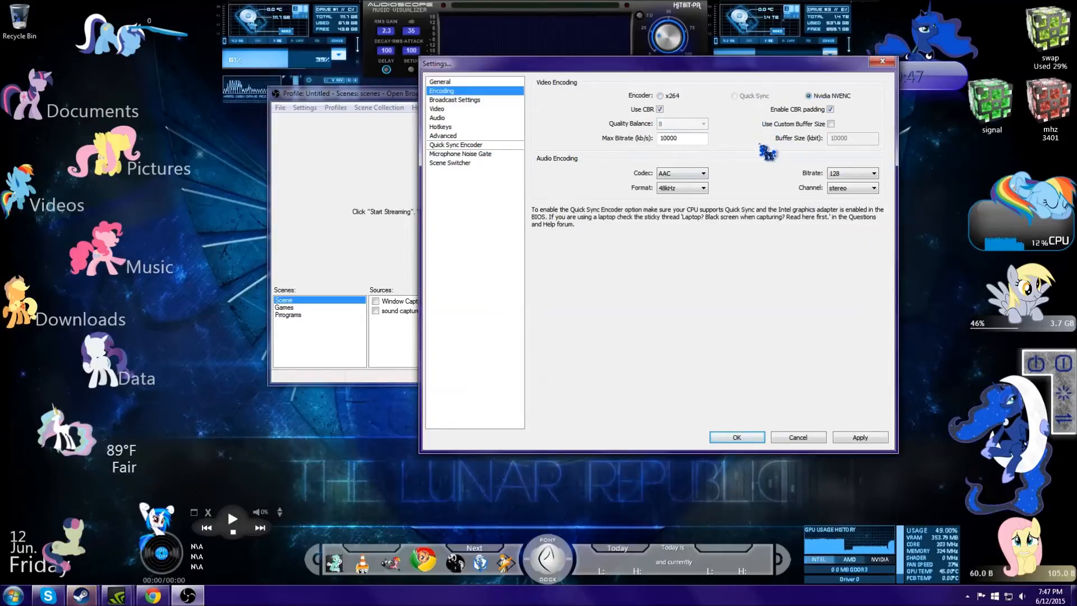
click(470, 108)
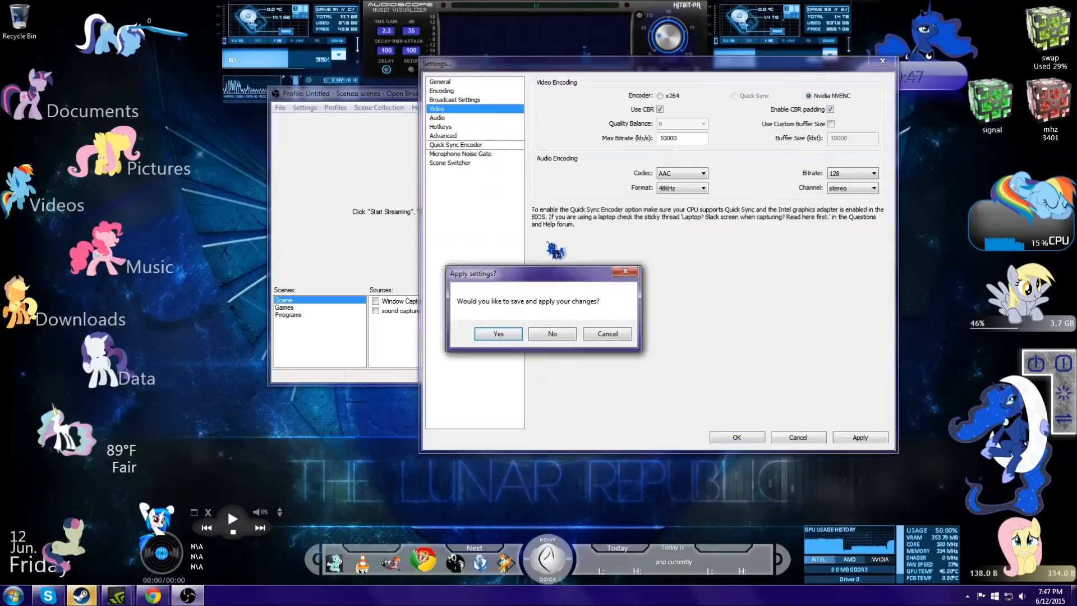
click(500, 334)
Go through the broadcast, video, audio, hotkey and advanced settings once more, and accept and close the settings
click(456, 100)
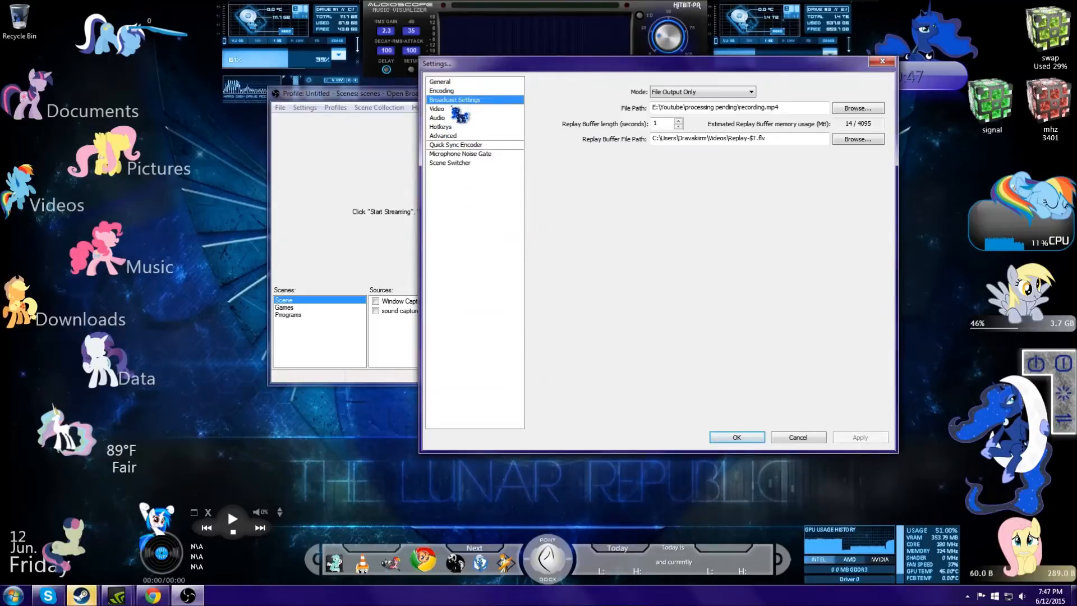
click(455, 110)
click(456, 118)
click(458, 127)
click(461, 136)
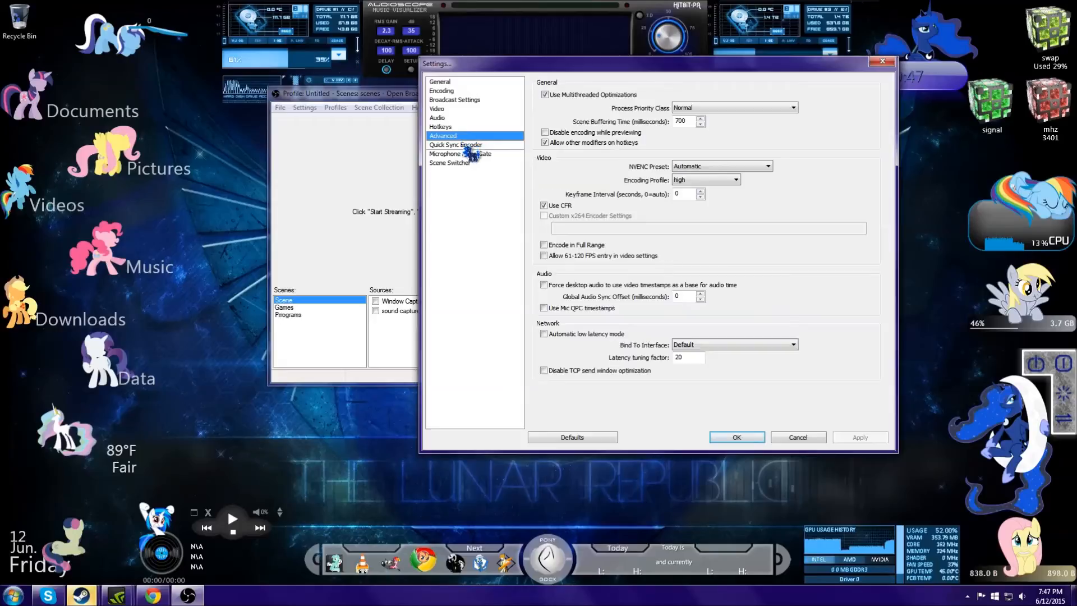
click(463, 144)
click(756, 438)
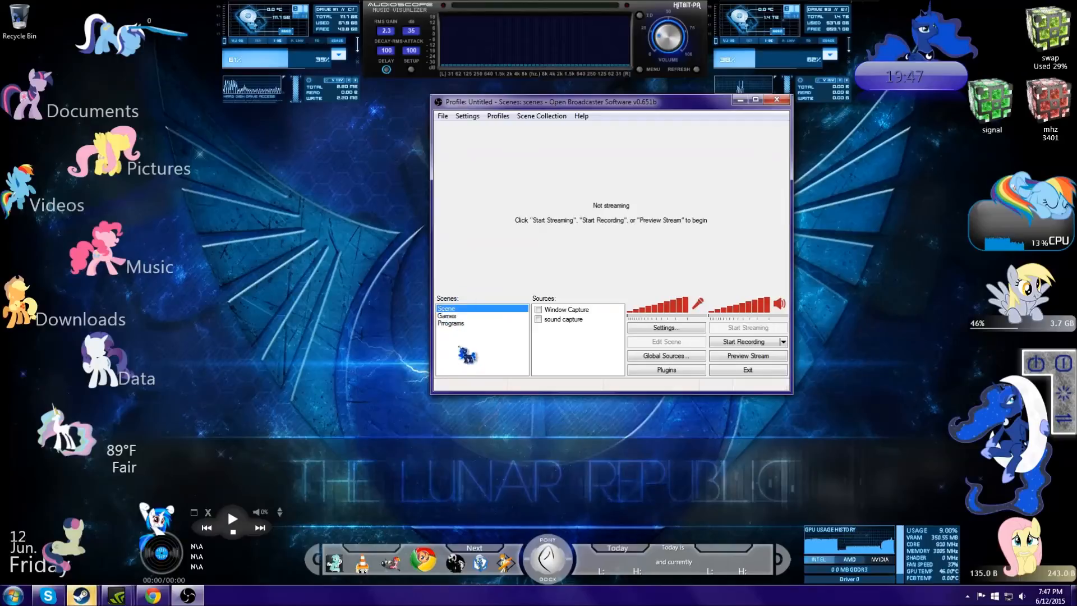
Add a new scene named Scene 2 to the scene list
right_click(460, 348)
click(494, 354)
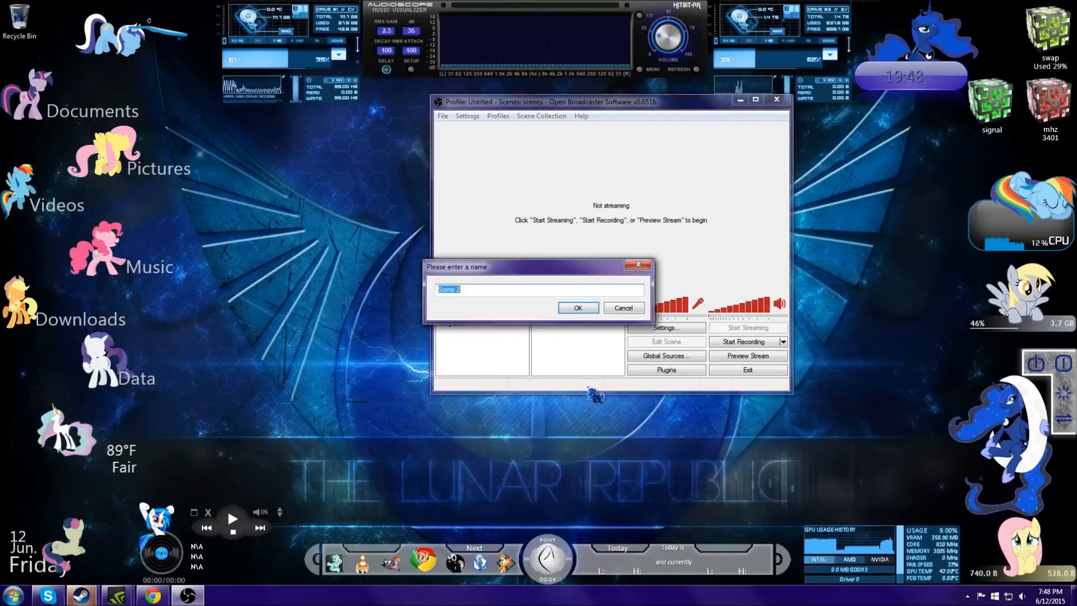
click(578, 308)
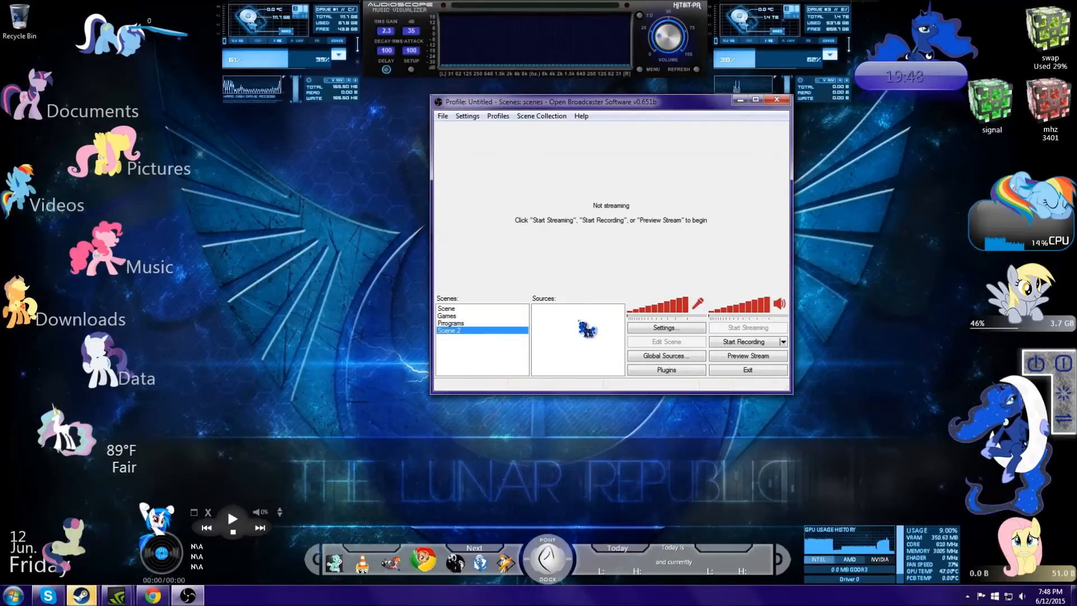
Examine the device options of a Video Capture Device source for Scene 2, and cancel without adding it
right_click(555, 312)
mouse_move(583, 319)
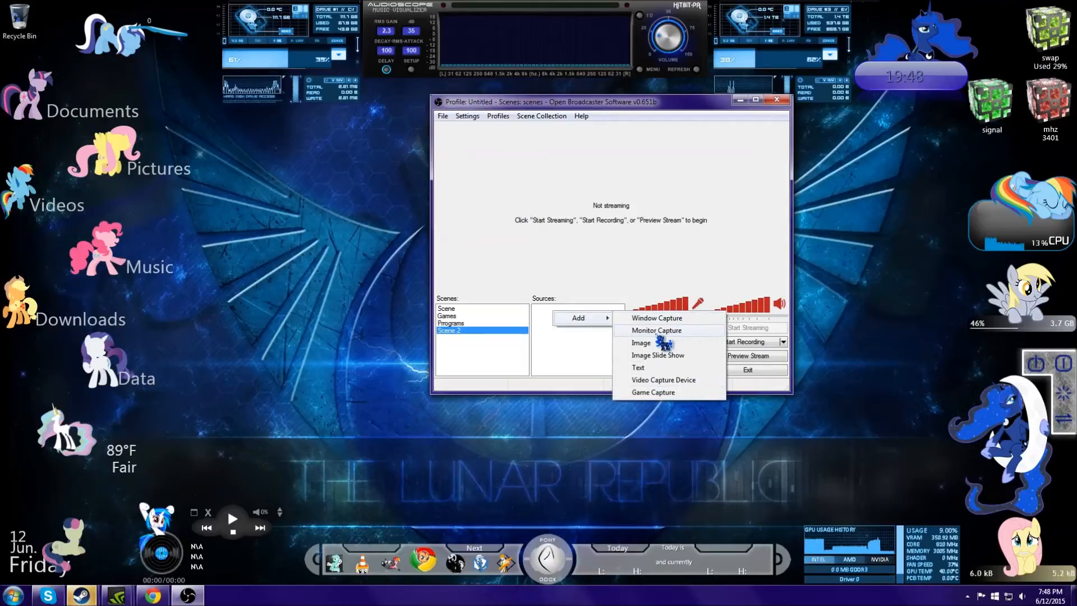
click(697, 381)
click(578, 308)
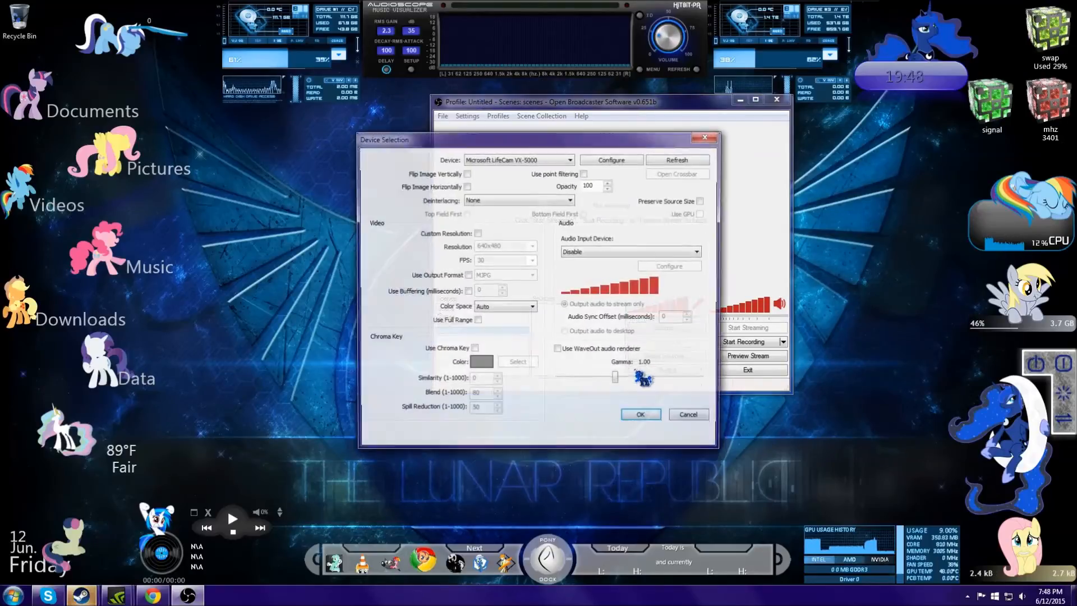
drag(579, 139, 804, 118)
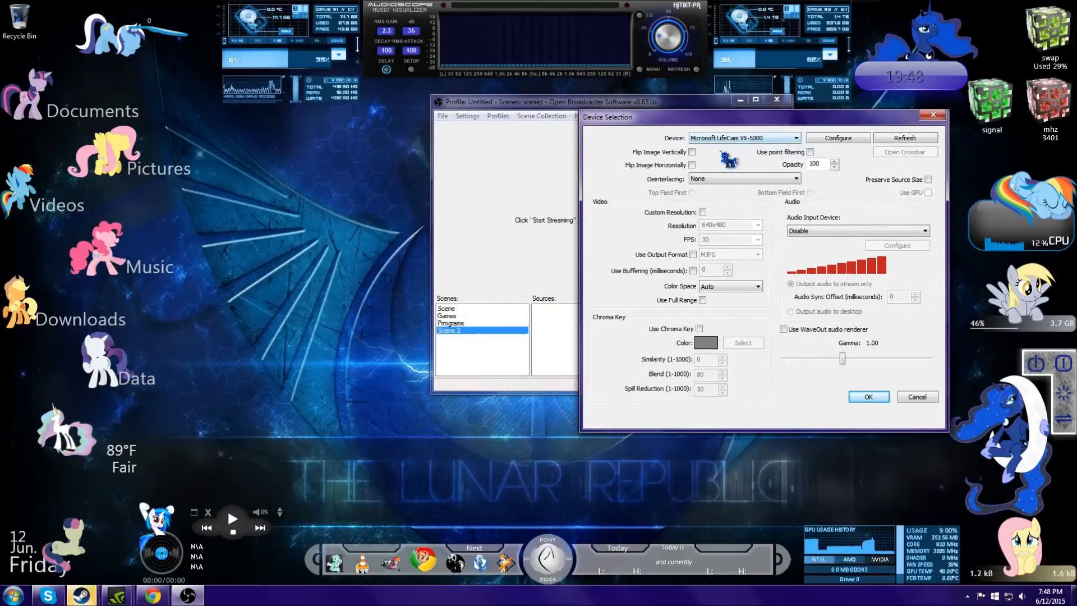
click(919, 397)
Examine the applications offered for a Game Capture source in Scene 2, and cancel without adding it
right_click(566, 321)
mouse_move(592, 326)
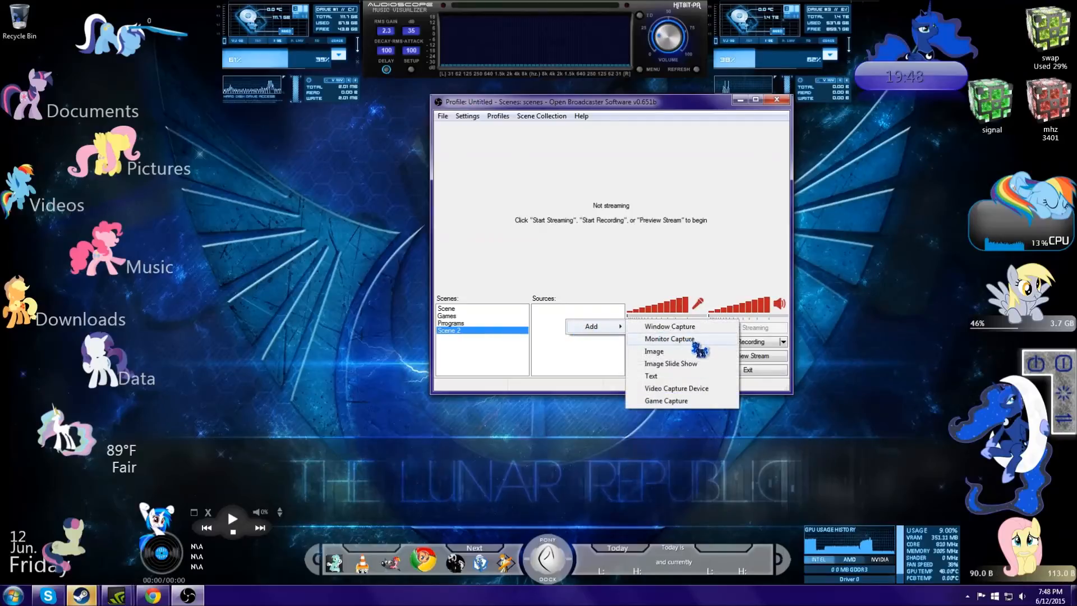
click(695, 402)
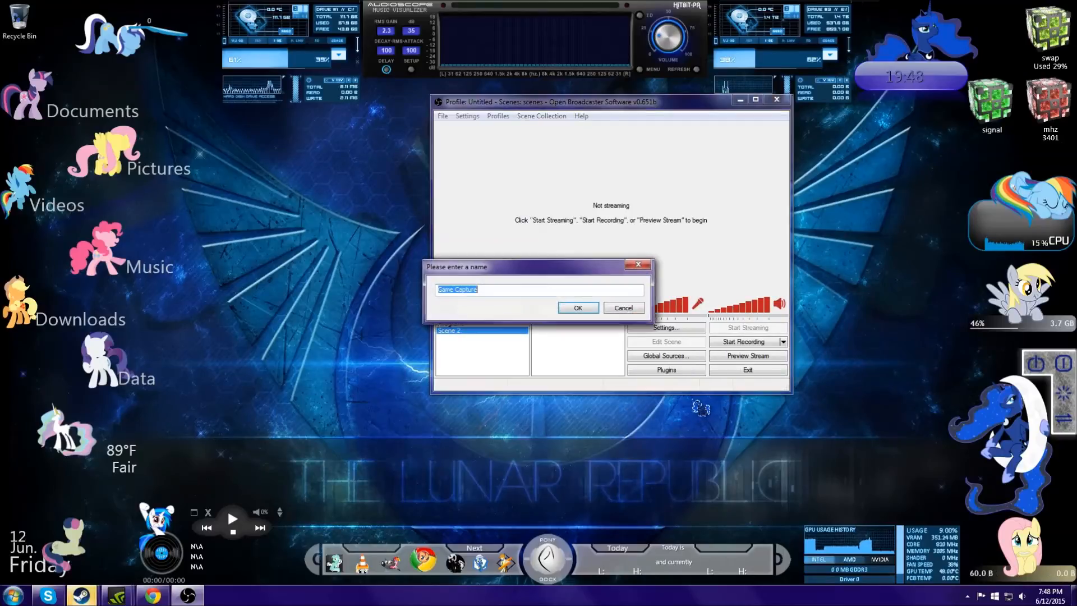
click(582, 312)
click(687, 162)
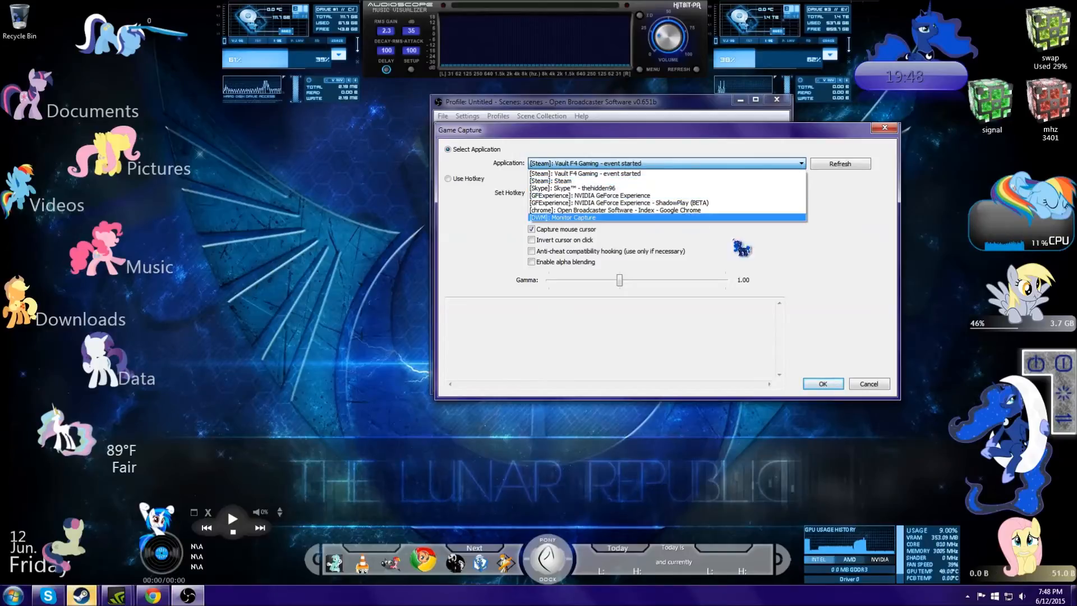
click(836, 203)
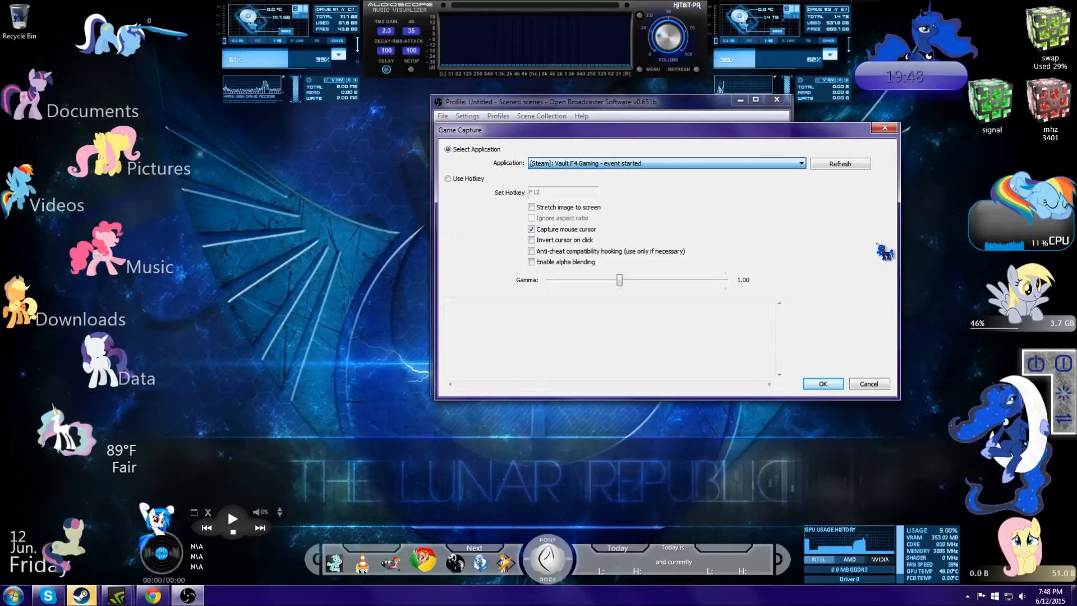
click(623, 164)
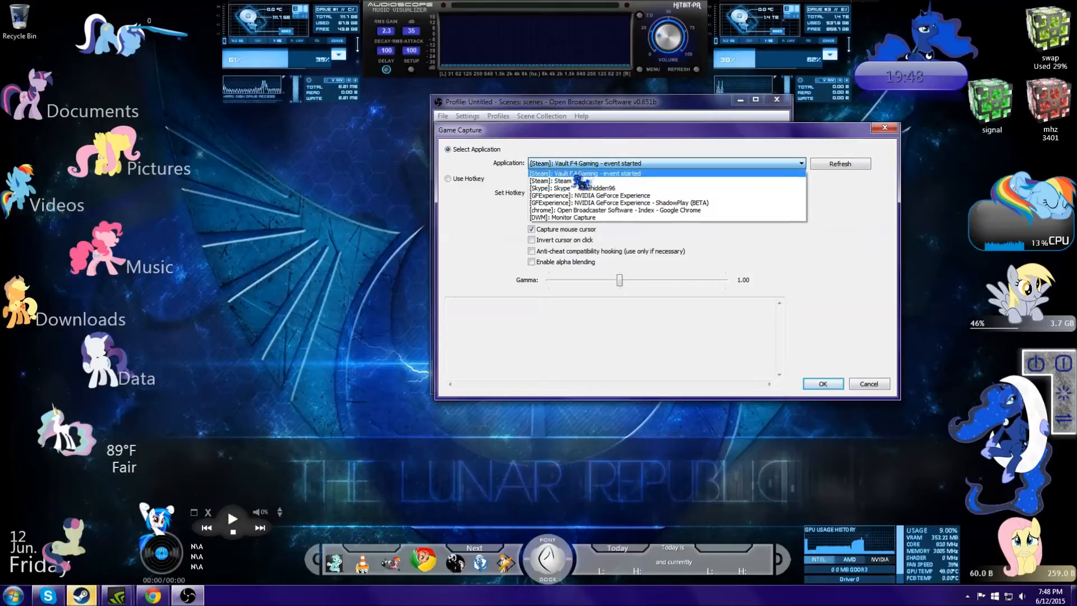
click(613, 163)
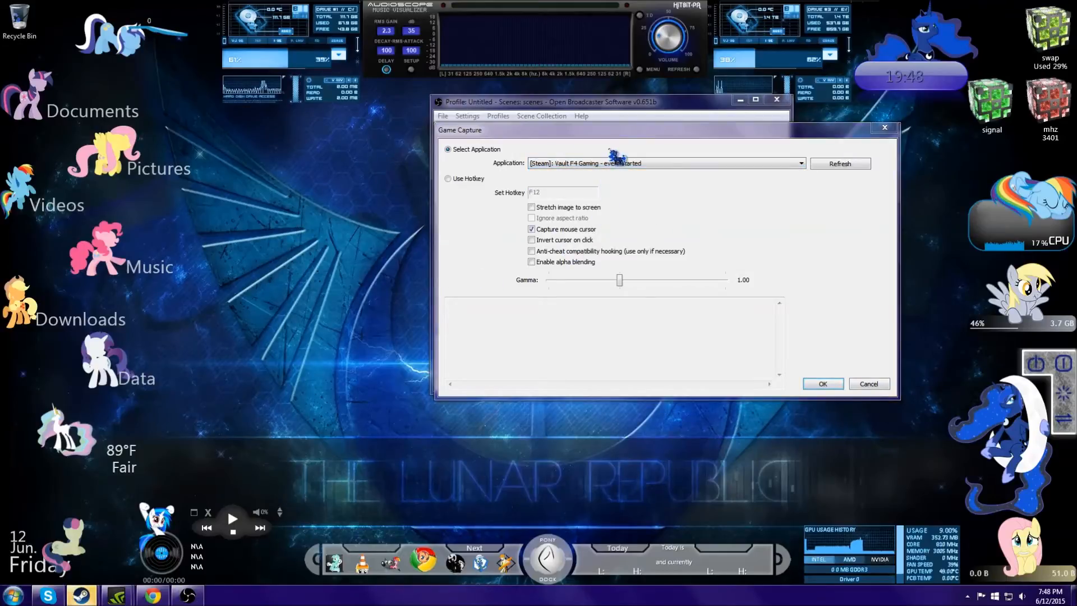
drag(620, 133, 573, 112)
click(578, 144)
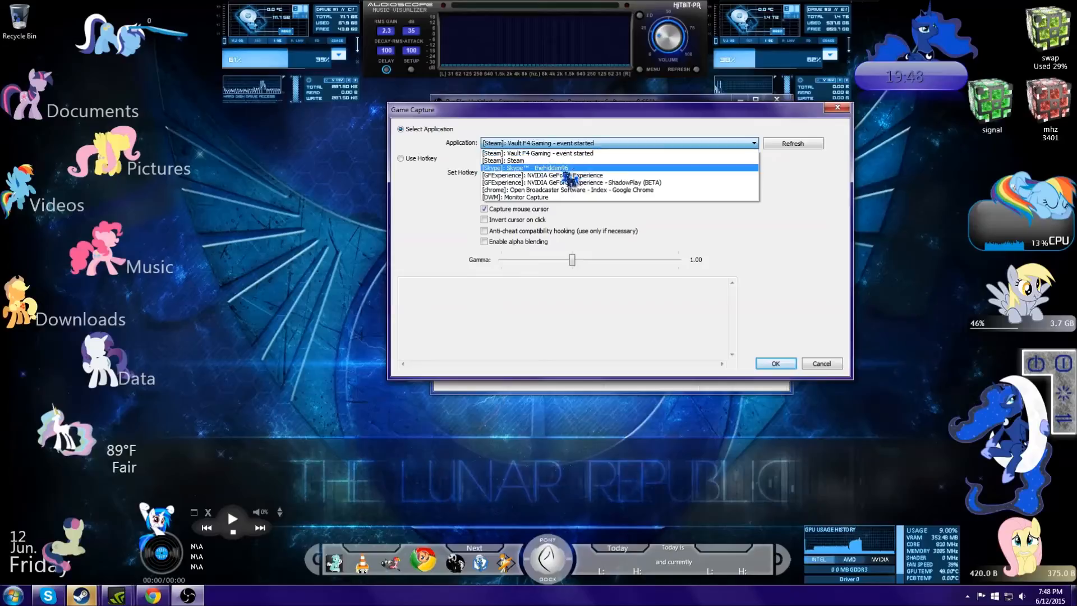
click(779, 287)
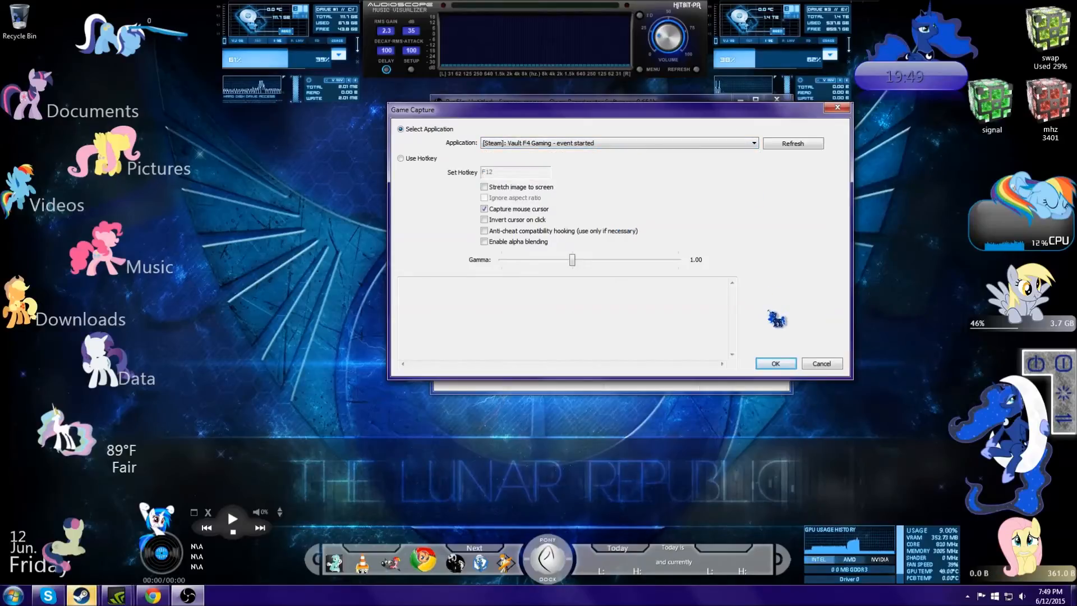
click(821, 364)
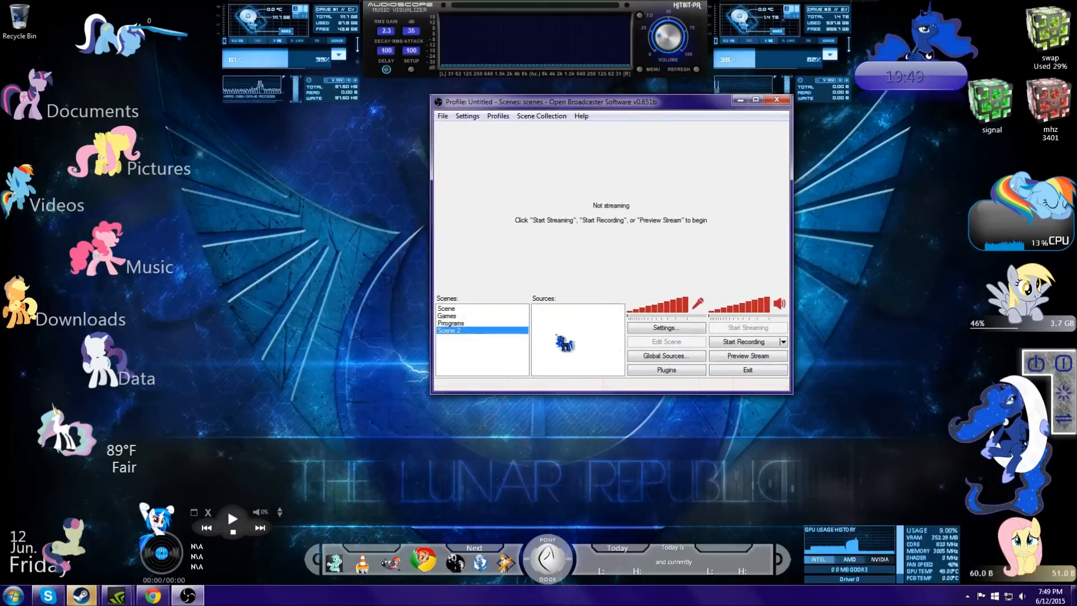
Examine the options and performance notes of a Monitor Capture source for Scene 2, and cancel without adding it
right_click(557, 336)
mouse_move(584, 342)
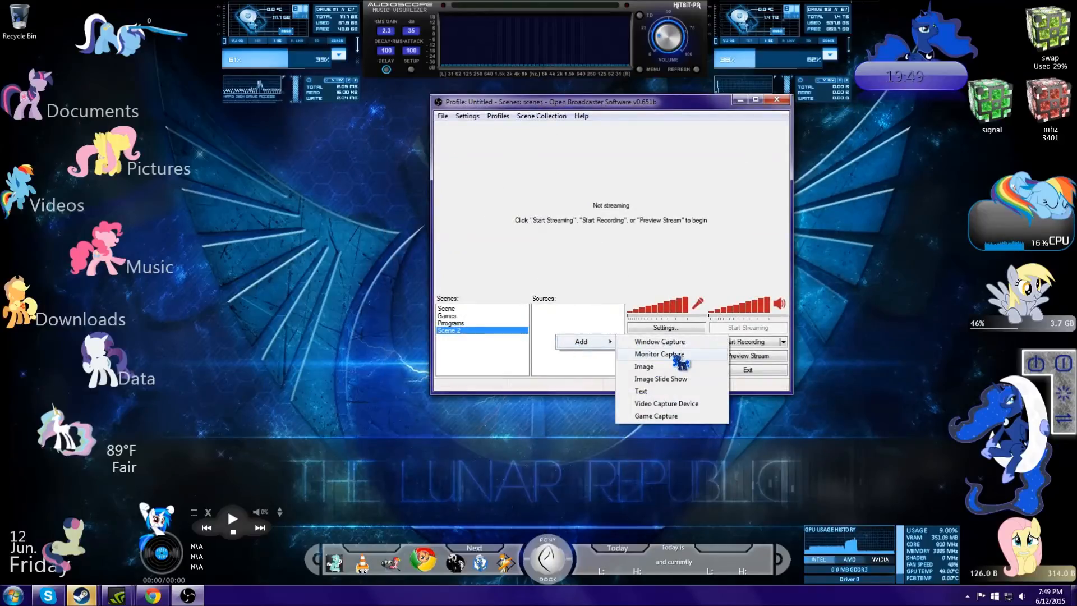
click(659, 354)
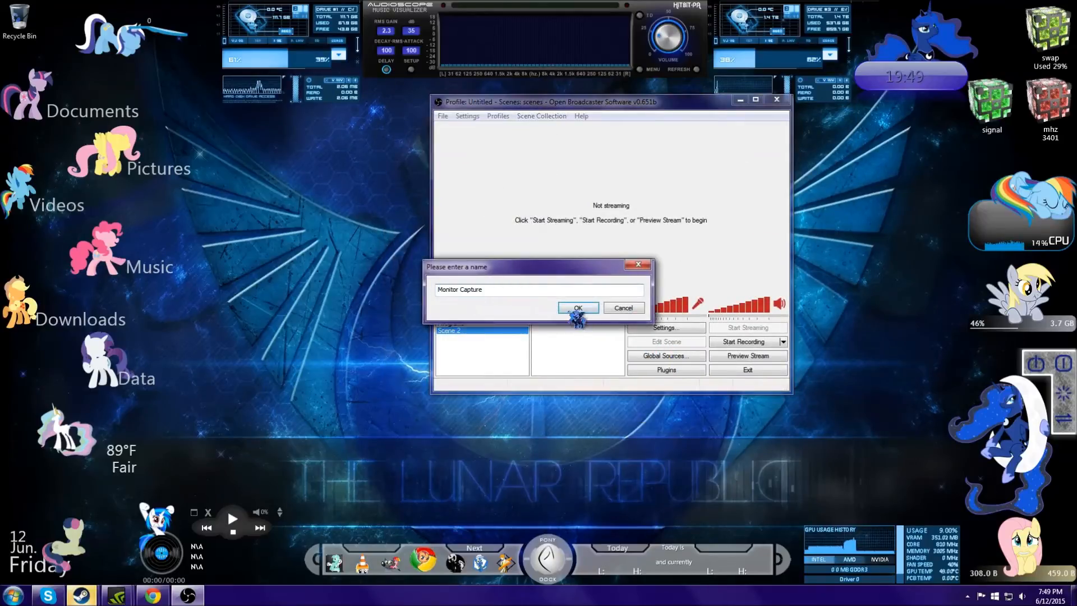
click(577, 307)
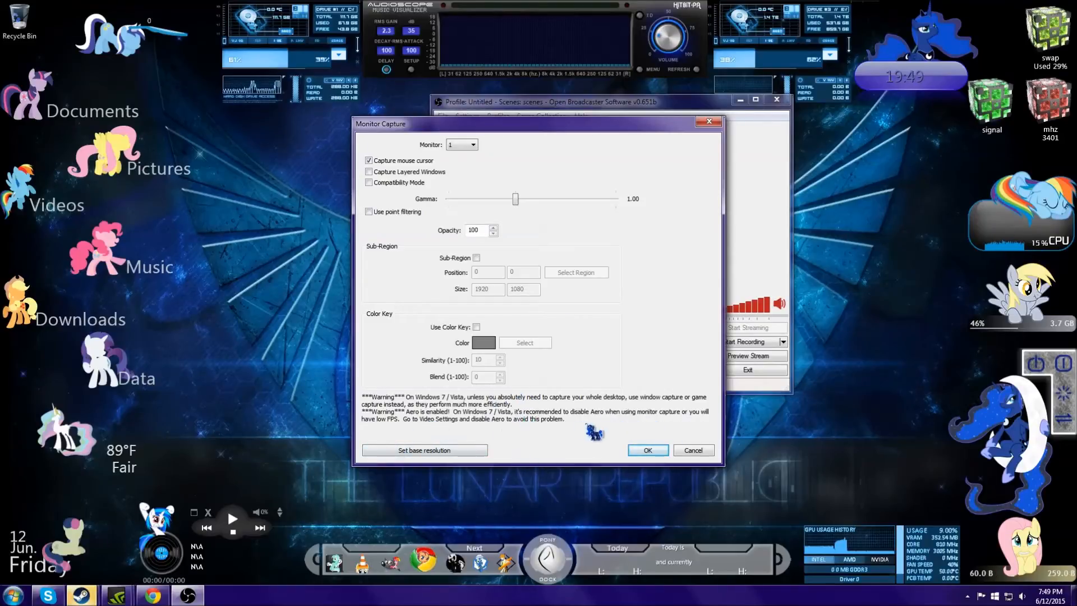
click(695, 451)
Check which windows are offered for a Window Capture source in Scene 2, and cancel without adding it
right_click(573, 325)
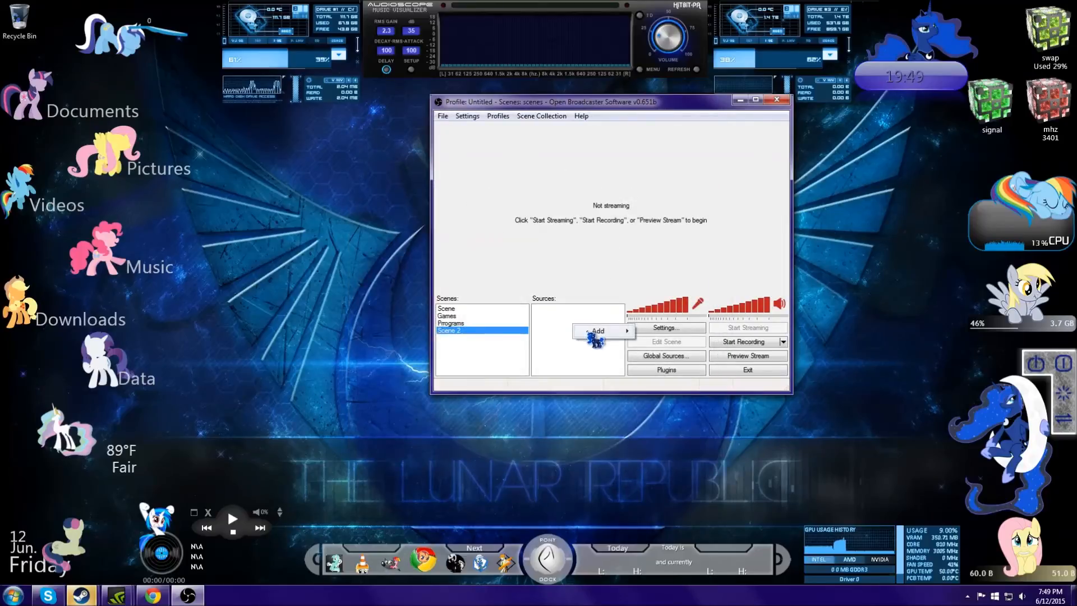
mouse_move(587, 332)
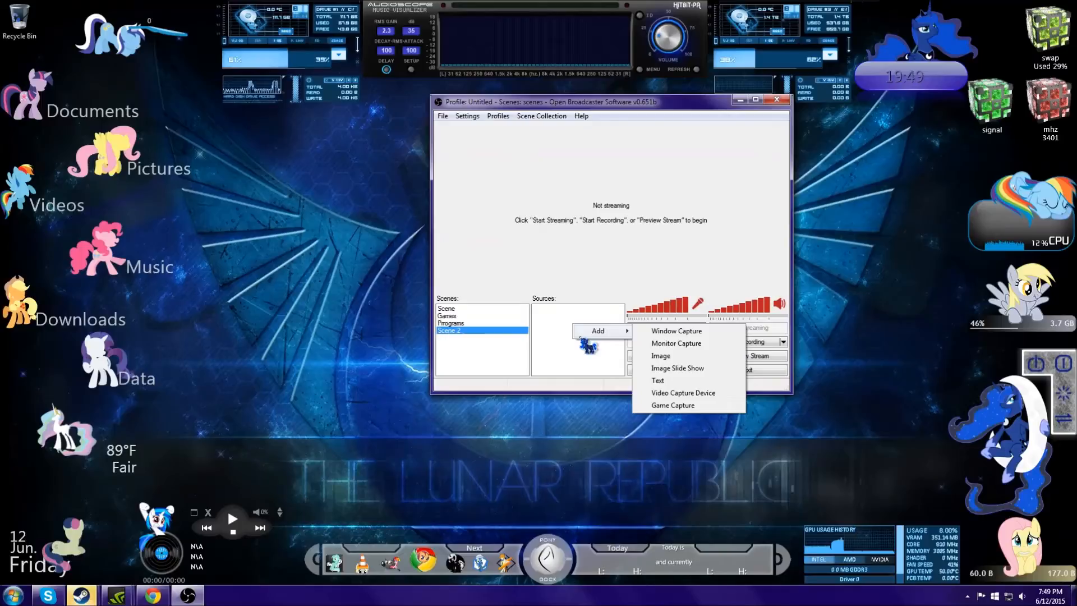
click(688, 332)
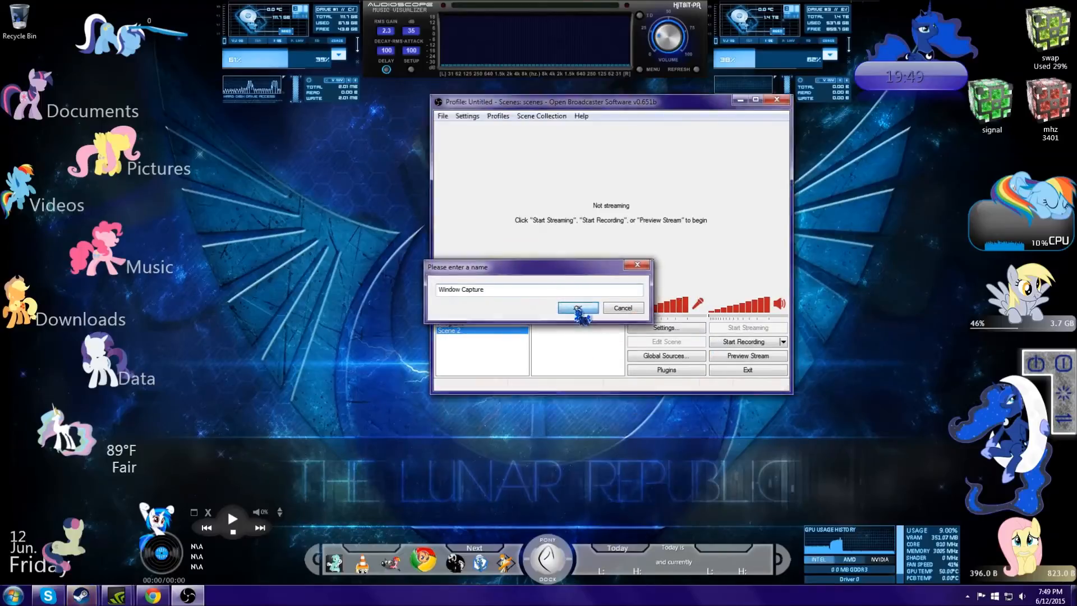
click(578, 308)
click(566, 162)
click(590, 160)
click(674, 160)
click(620, 160)
click(620, 160)
click(505, 187)
click(631, 158)
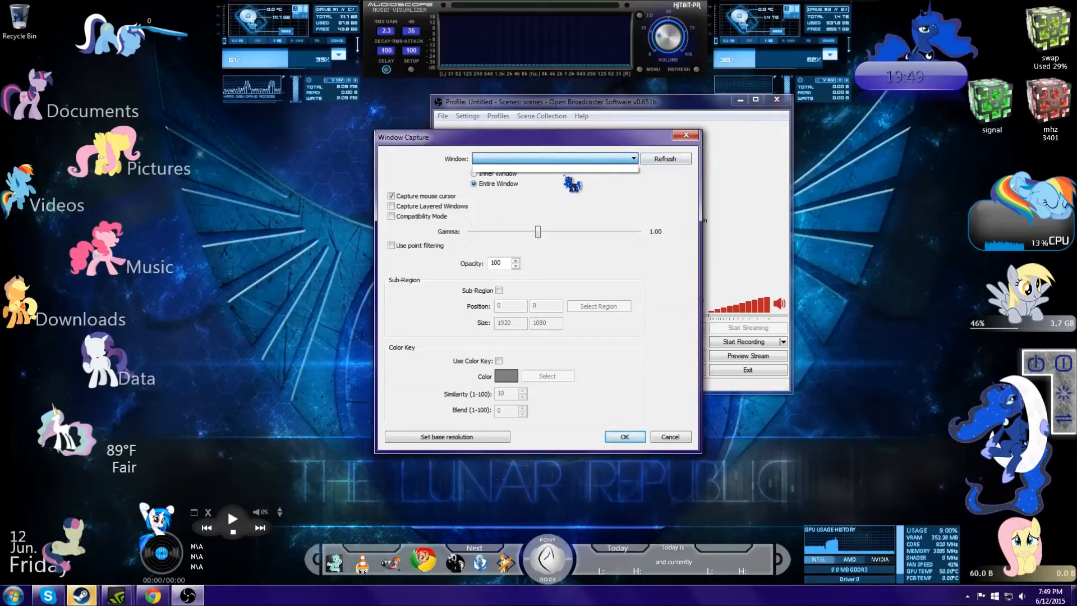
click(622, 199)
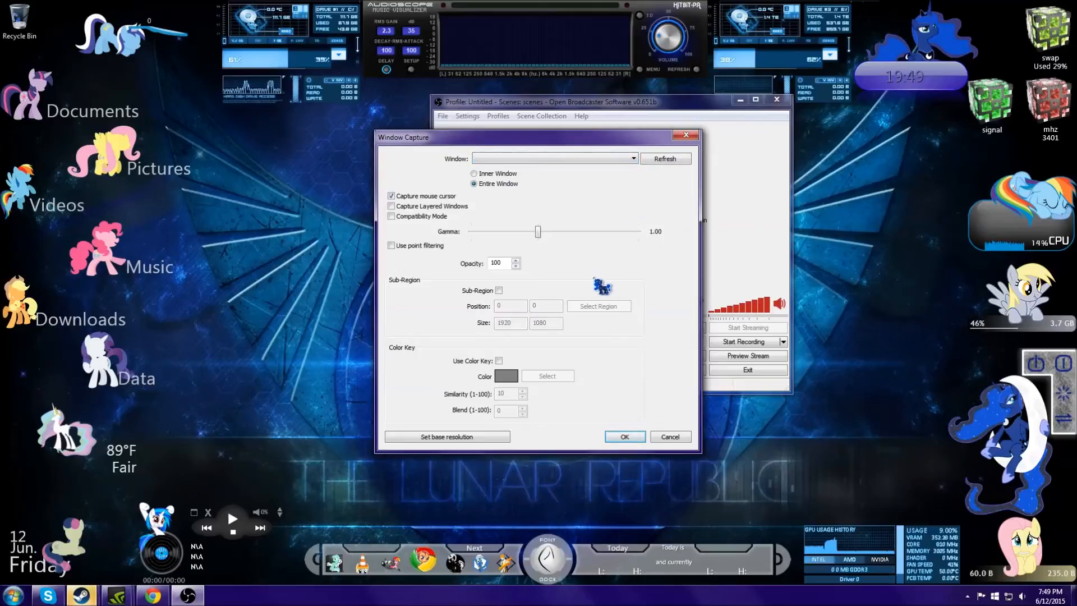
click(671, 437)
Start a Monitor Capture source for Scene 2 and check which monitors are offered
right_click(562, 317)
mouse_move(595, 326)
click(664, 337)
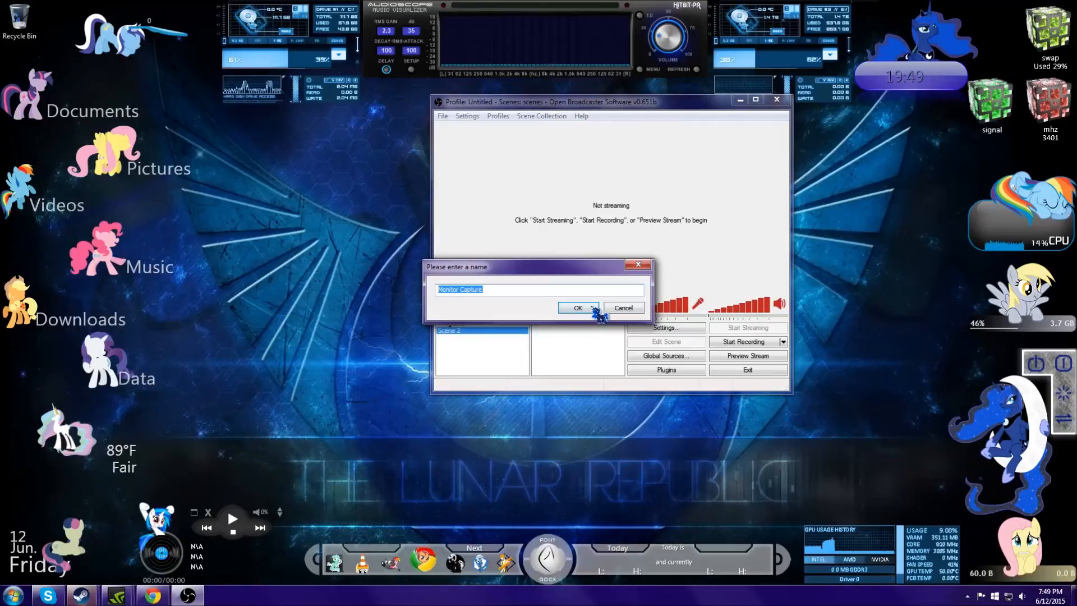
click(613, 308)
click(463, 145)
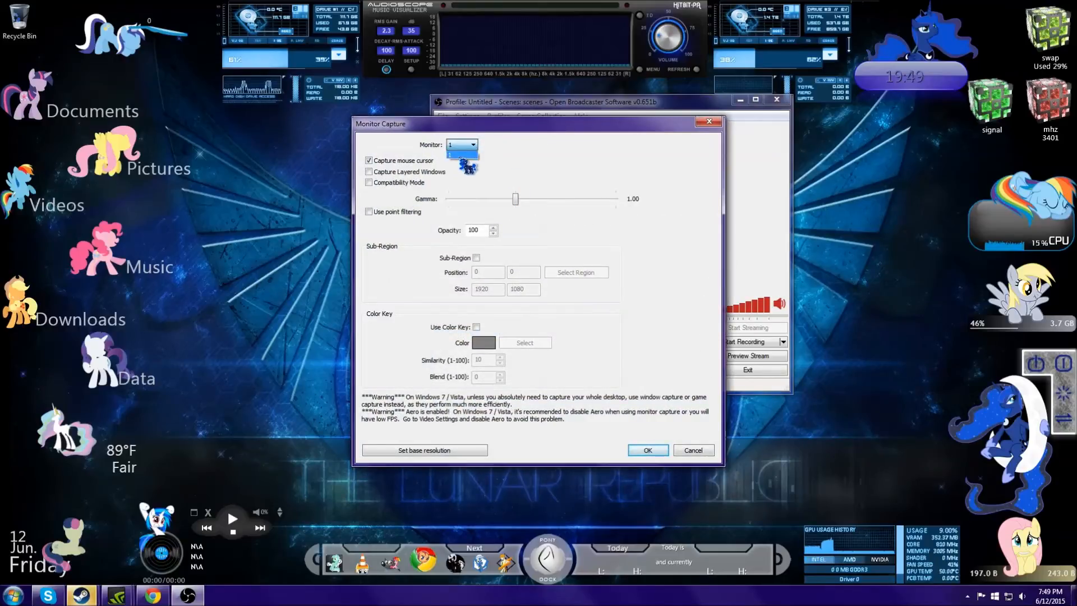
click(469, 144)
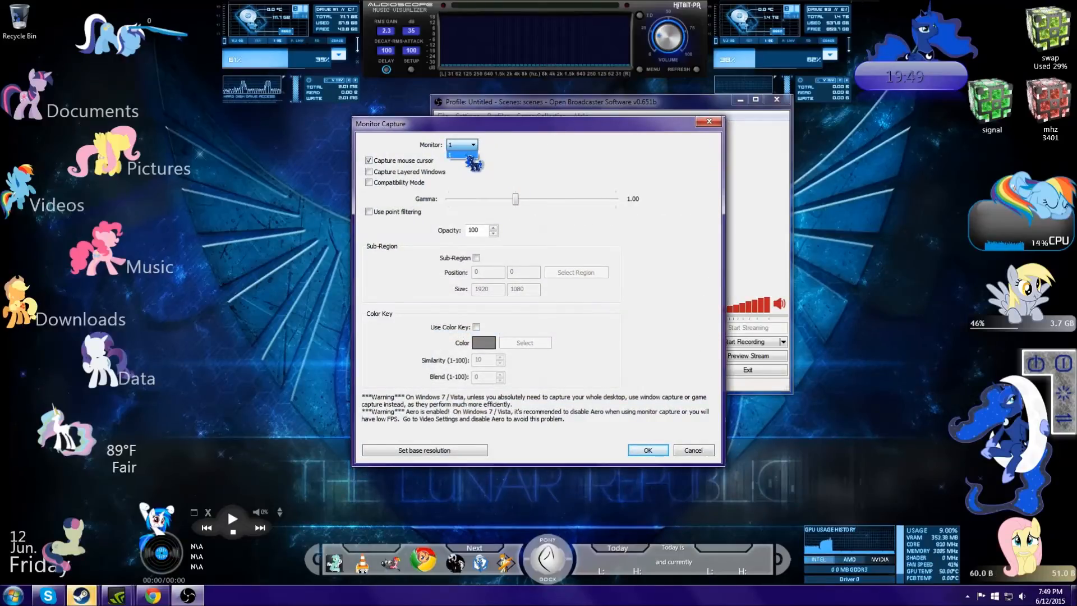
click(467, 155)
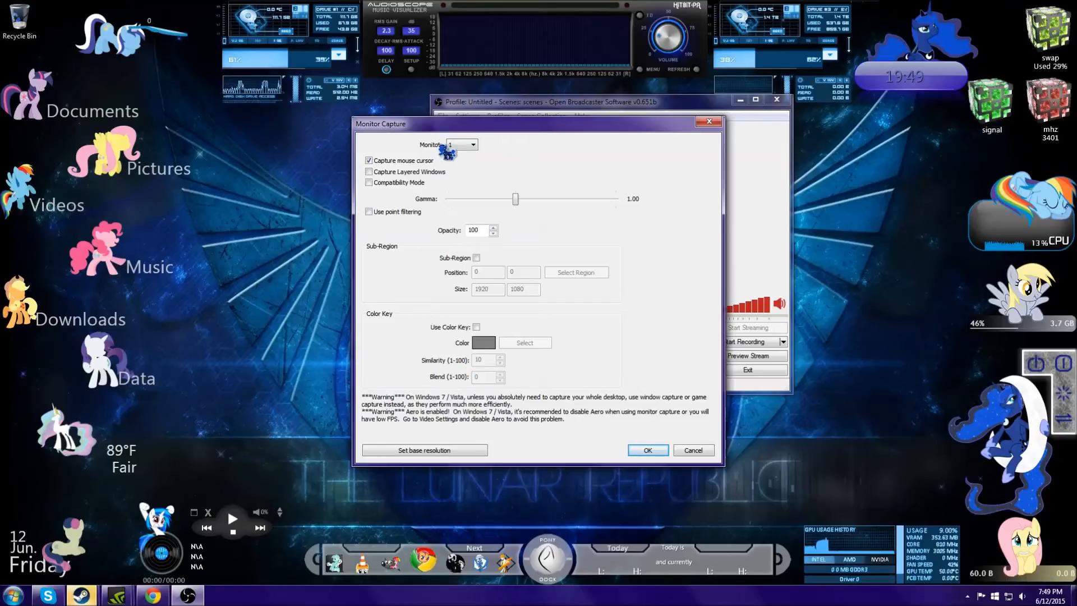
drag(598, 128, 667, 141)
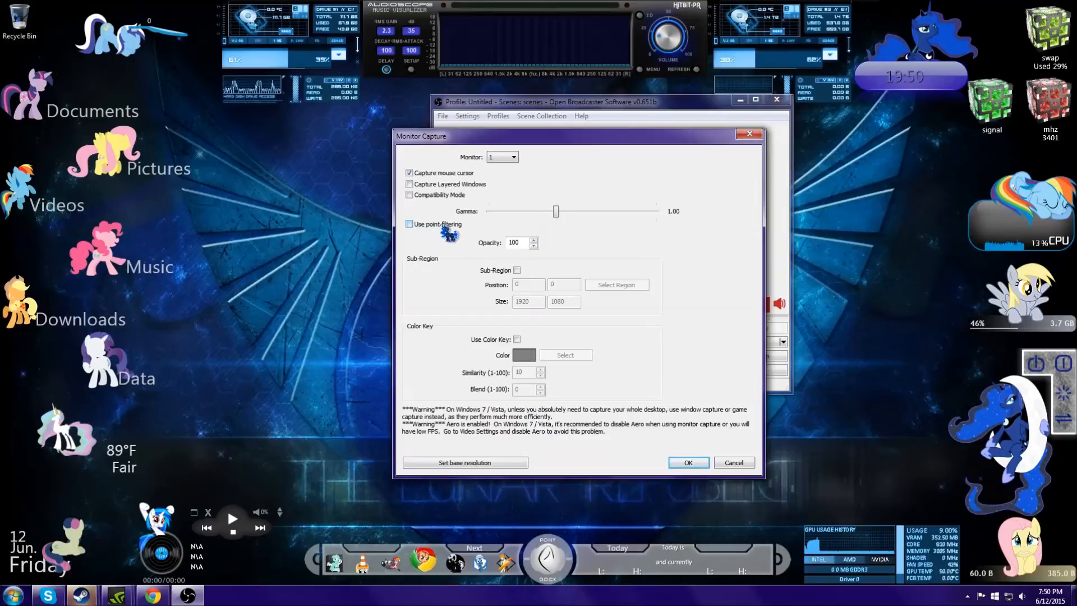
Examine the Sub-Region and Color Key options of the Monitor Capture source, and cancel without adding it
click(517, 270)
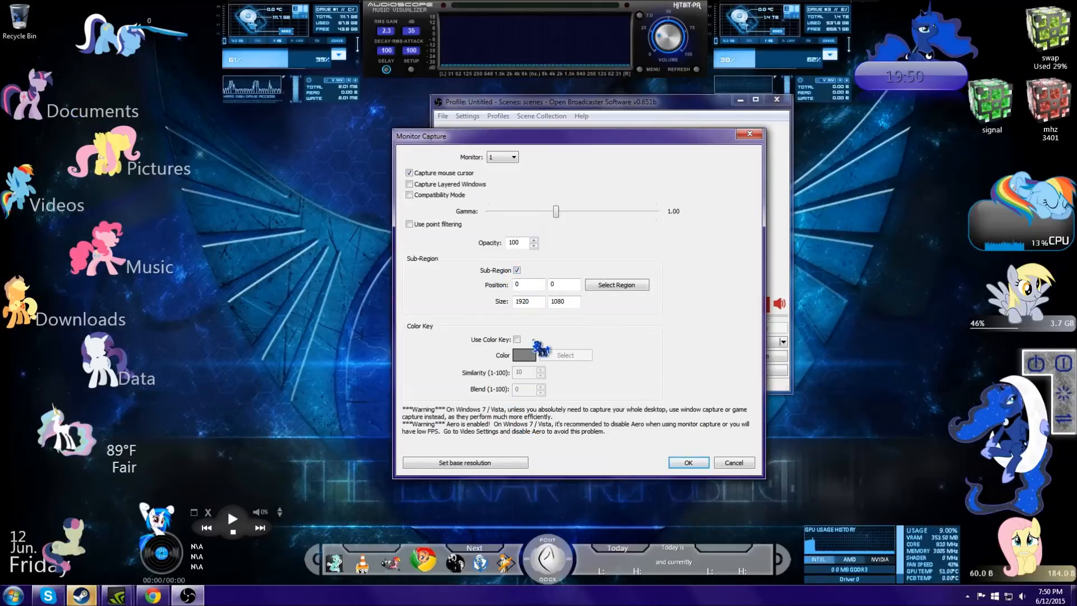
click(518, 270)
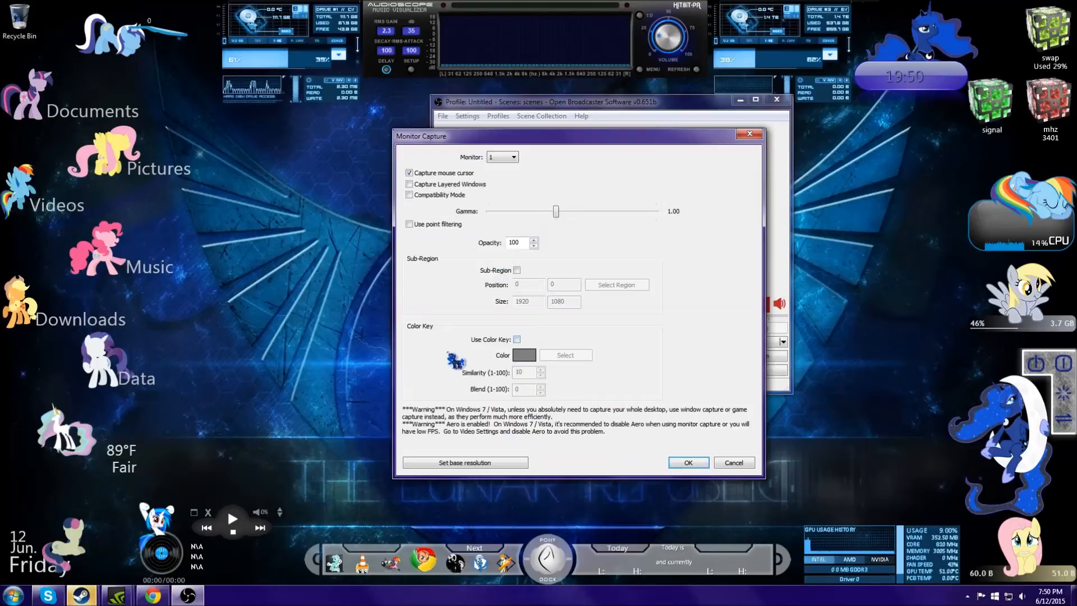
drag(547, 137, 605, 123)
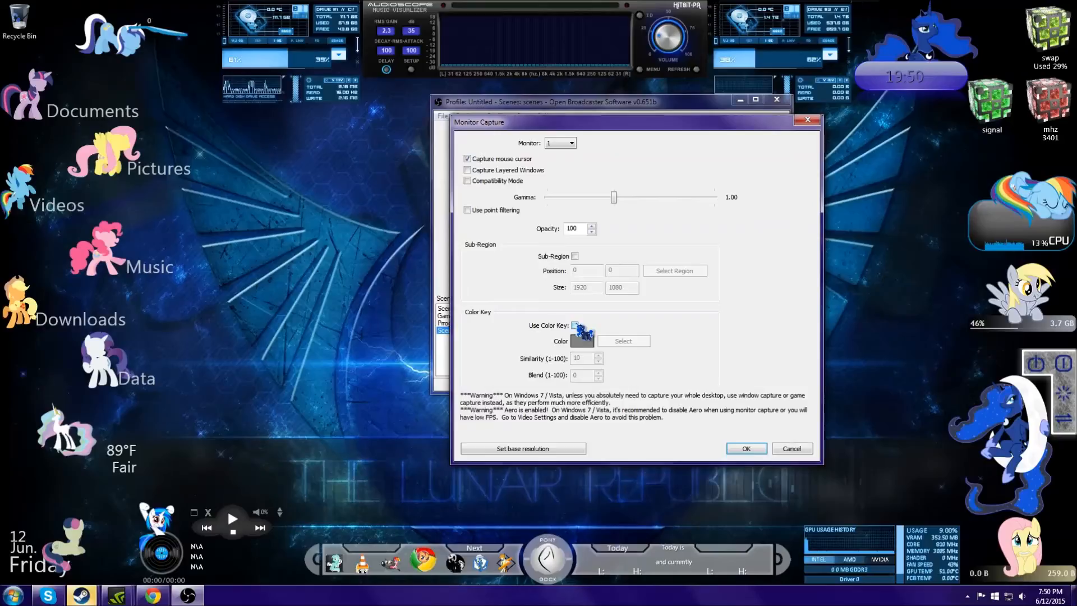
click(575, 325)
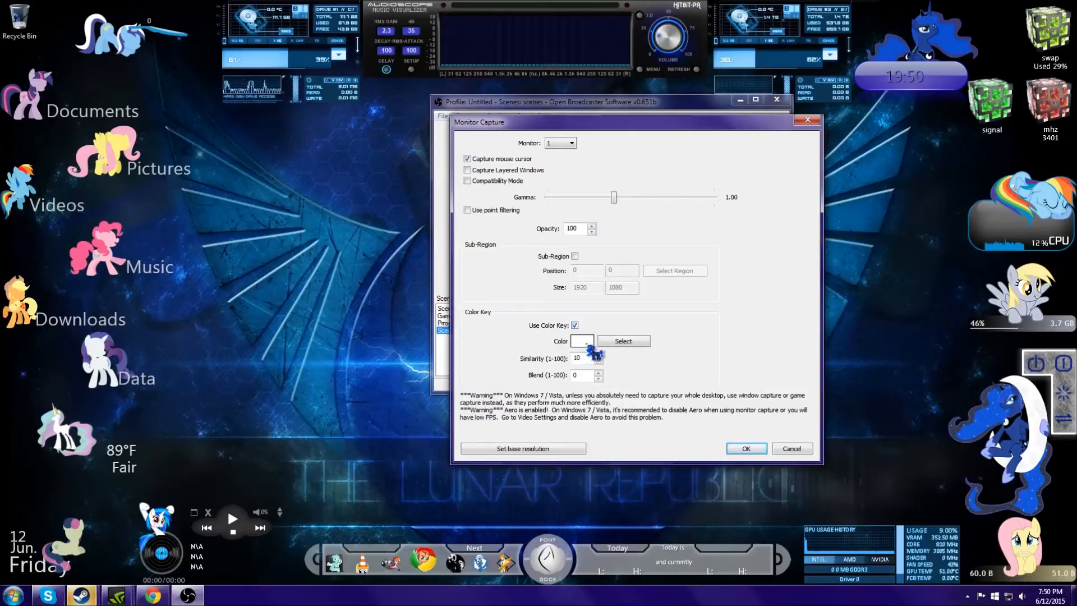
click(575, 325)
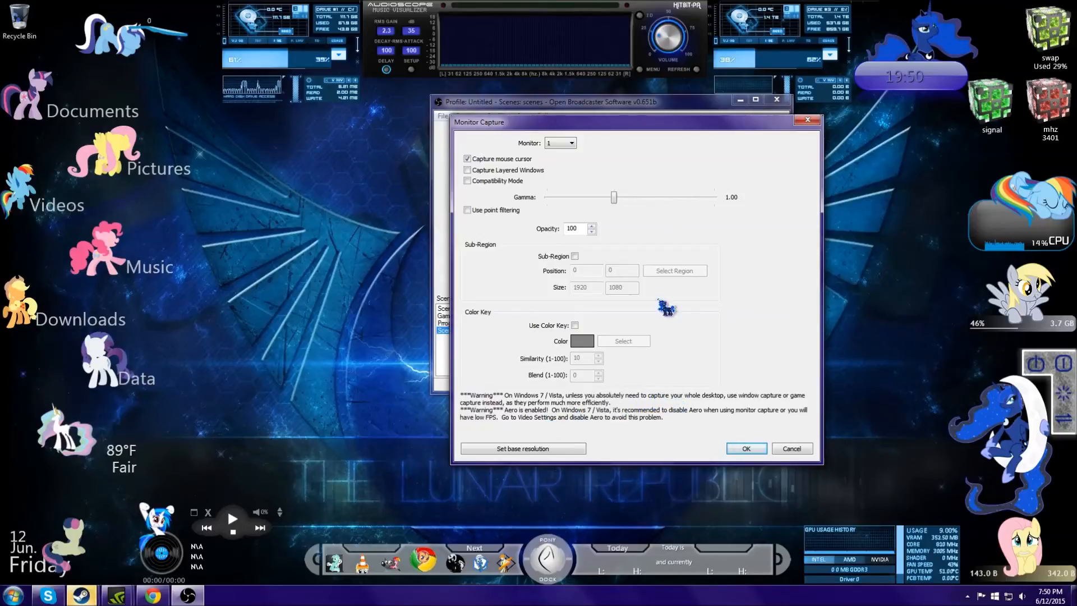
drag(652, 128, 418, 138)
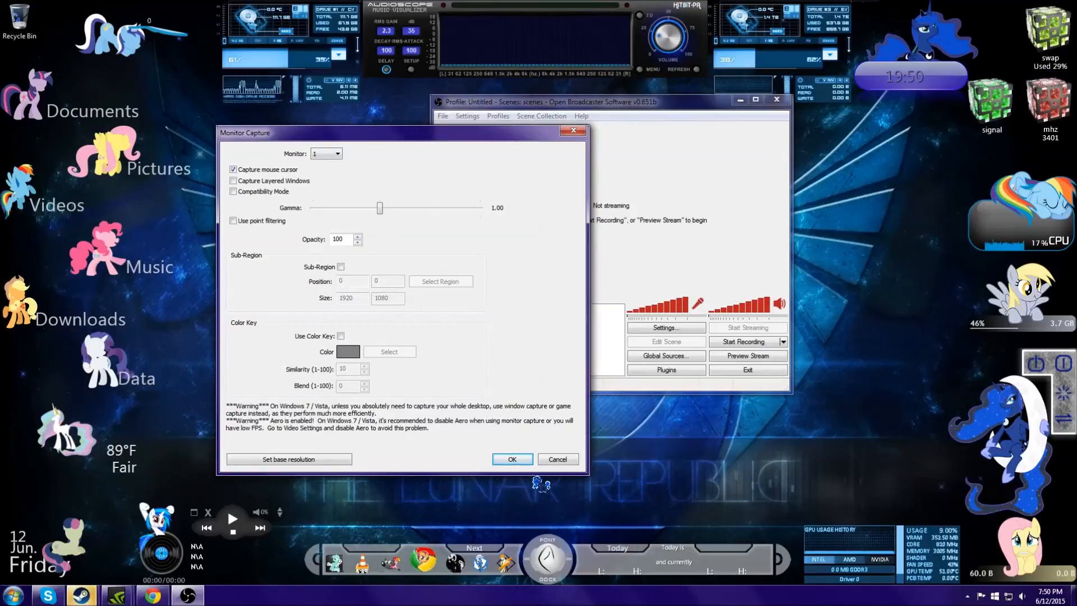
click(556, 461)
Start a Video Capture Device source for Scene 2 and compare the FaceRig Virtual Cam 32 and Microsoft LifeCam VX-5000 devices
right_click(553, 350)
mouse_move(580, 359)
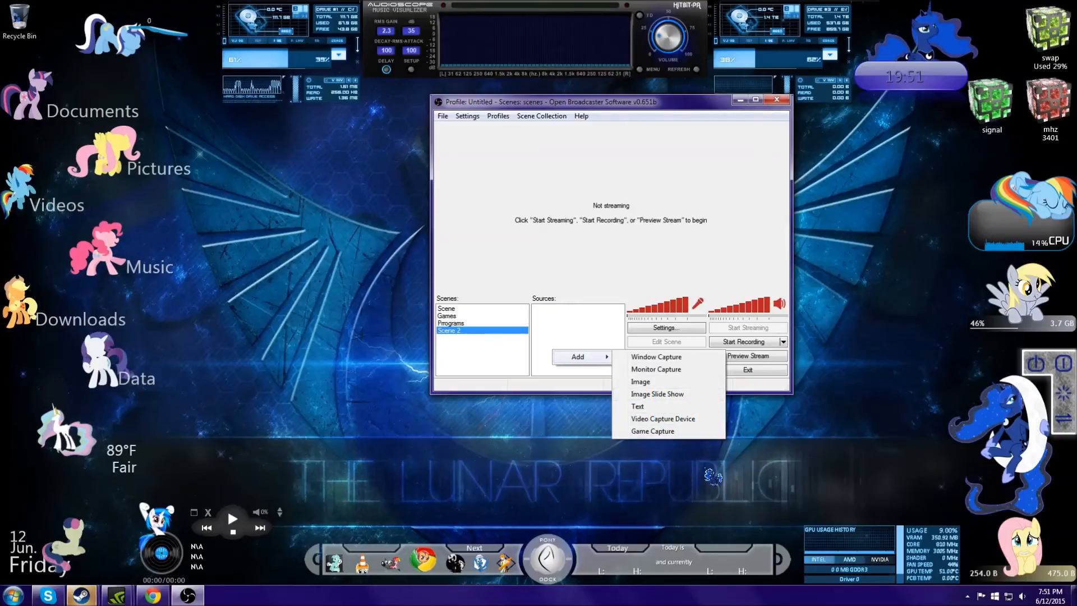
click(690, 421)
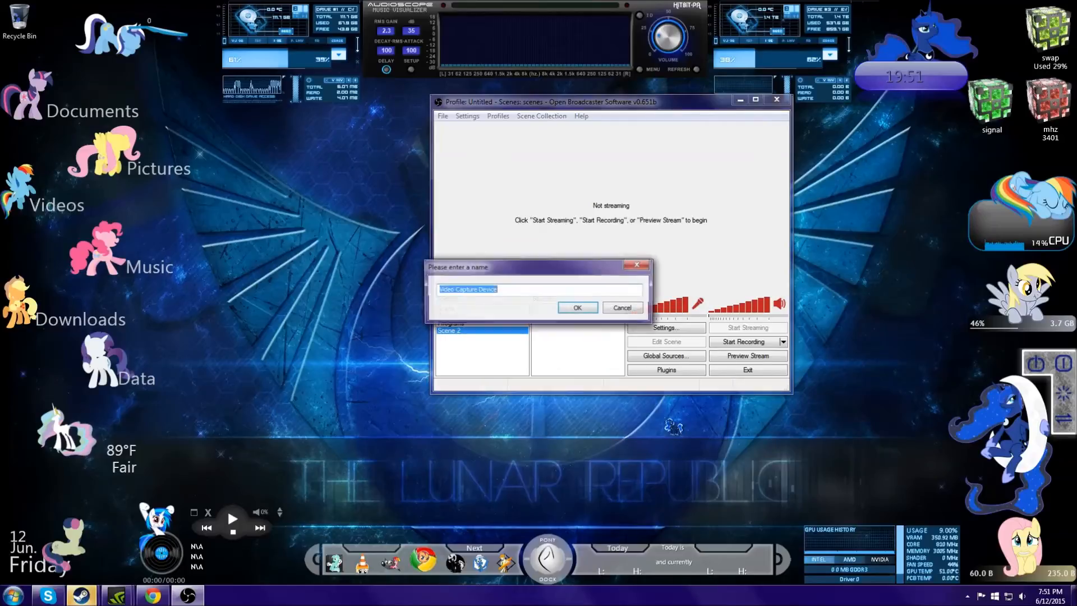
click(580, 308)
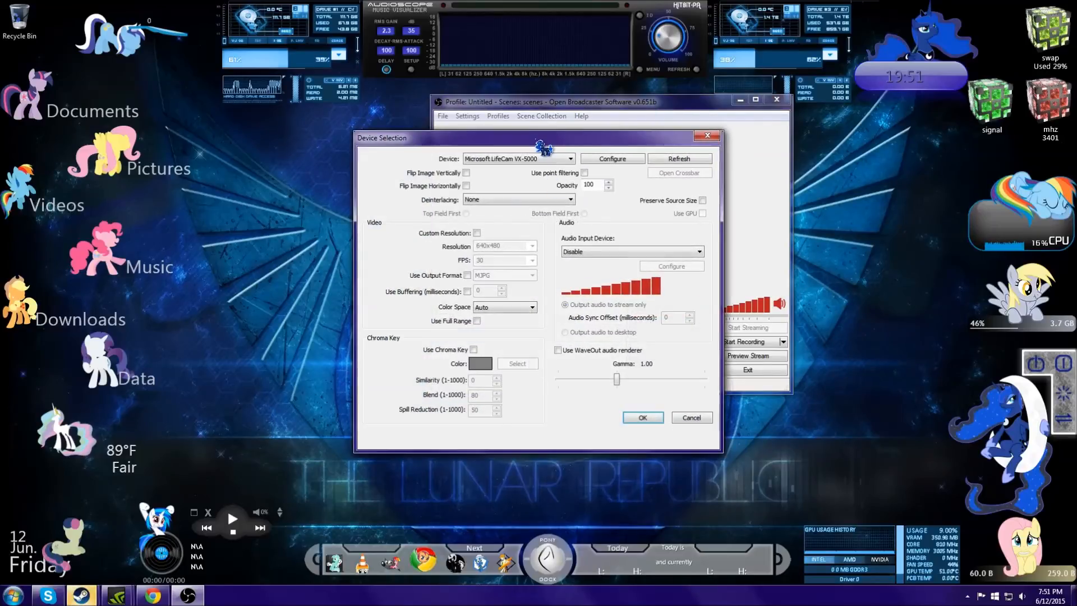
click(568, 160)
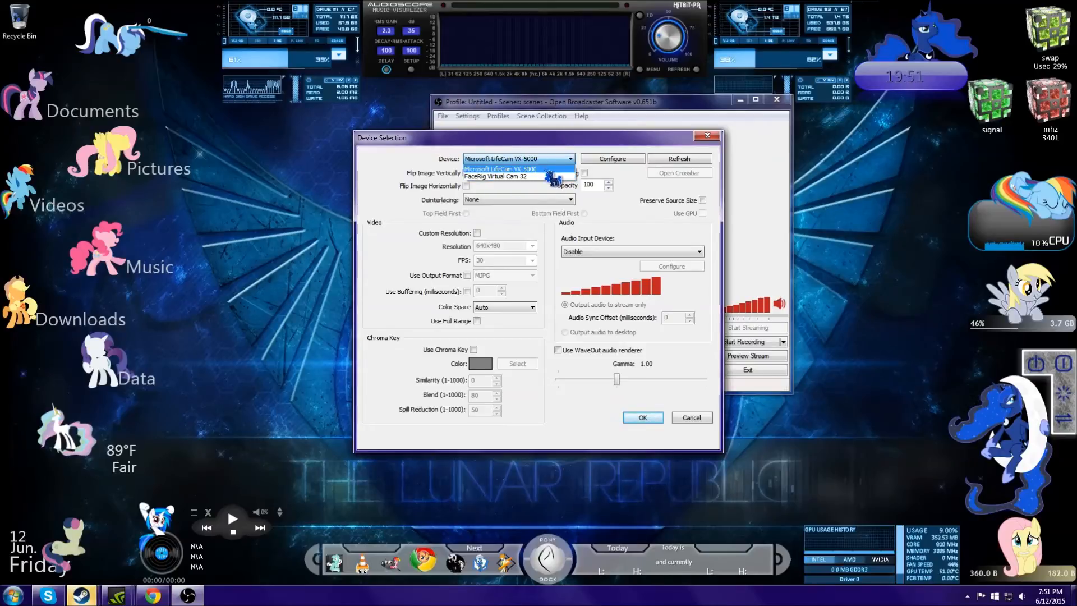
click(518, 178)
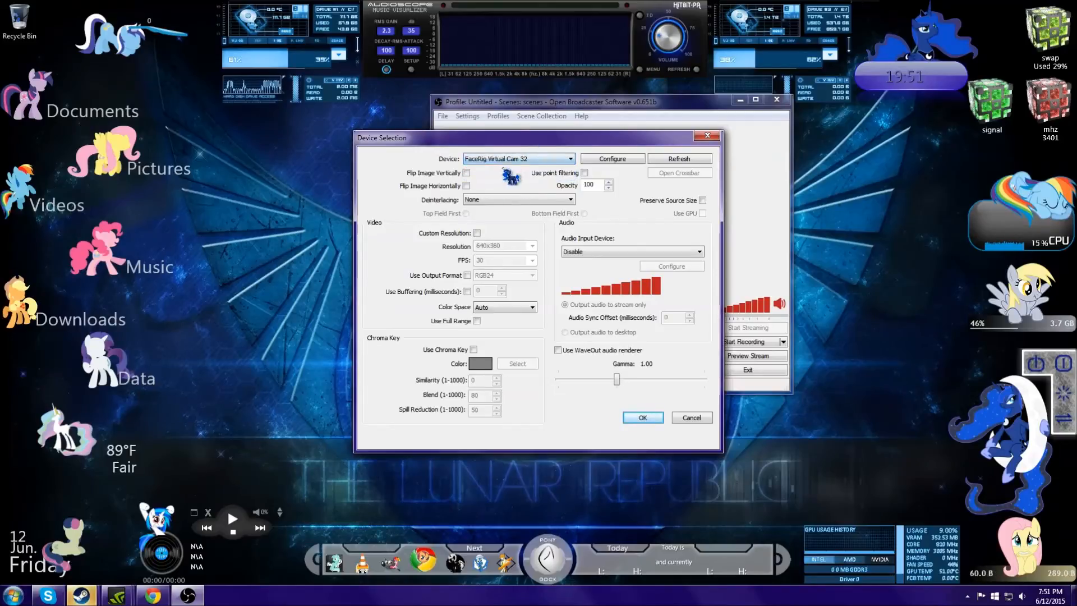
click(519, 160)
click(510, 170)
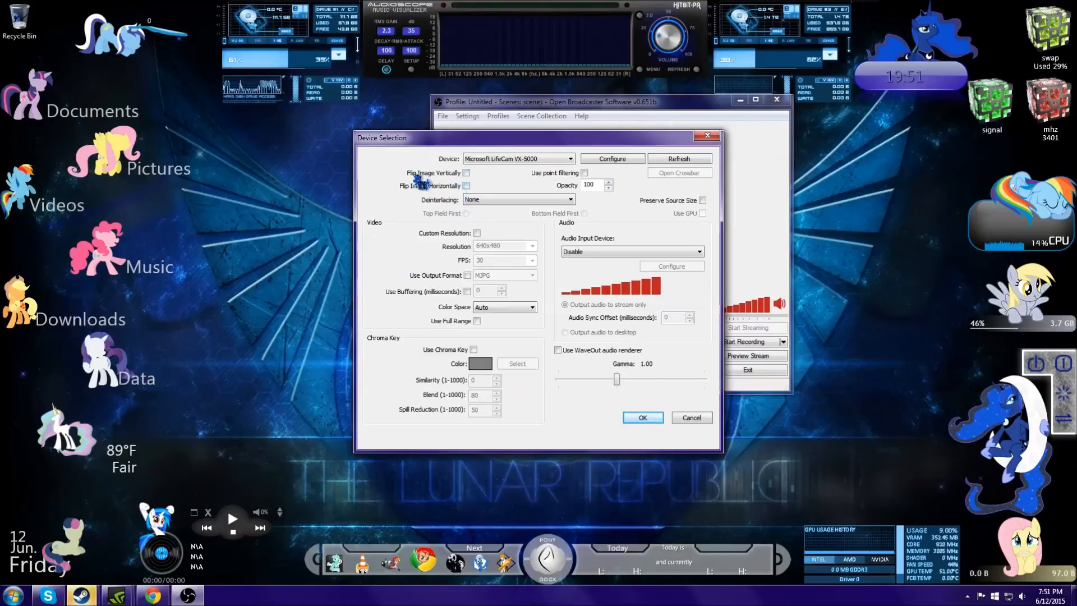
Examine the deinterlacing and custom resolution options of the Microsoft LifeCam VX-5000, leaving both at their defaults
click(483, 200)
click(534, 205)
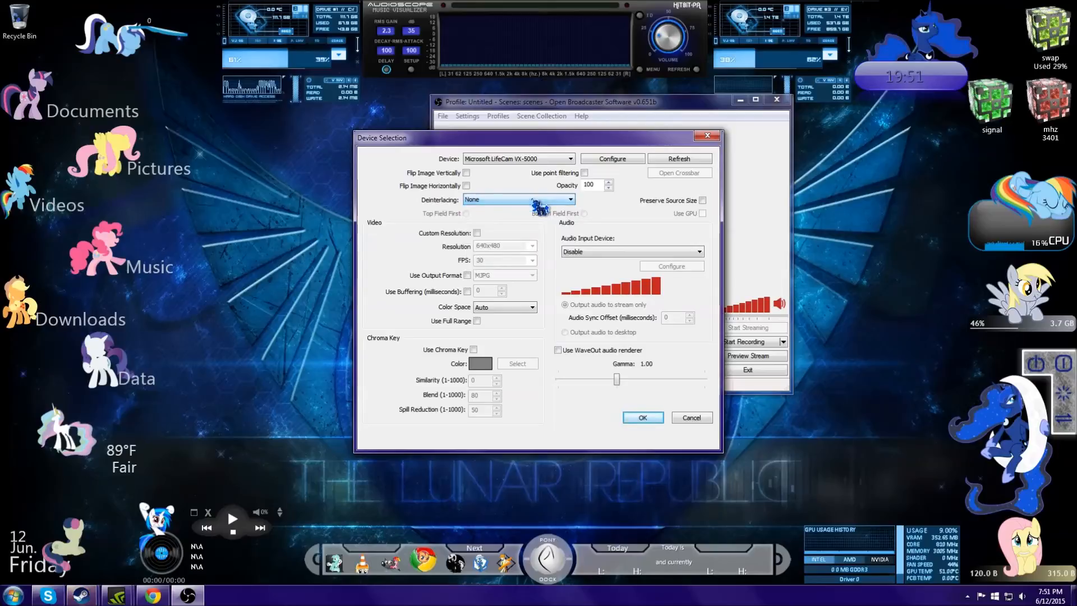
click(553, 202)
click(554, 203)
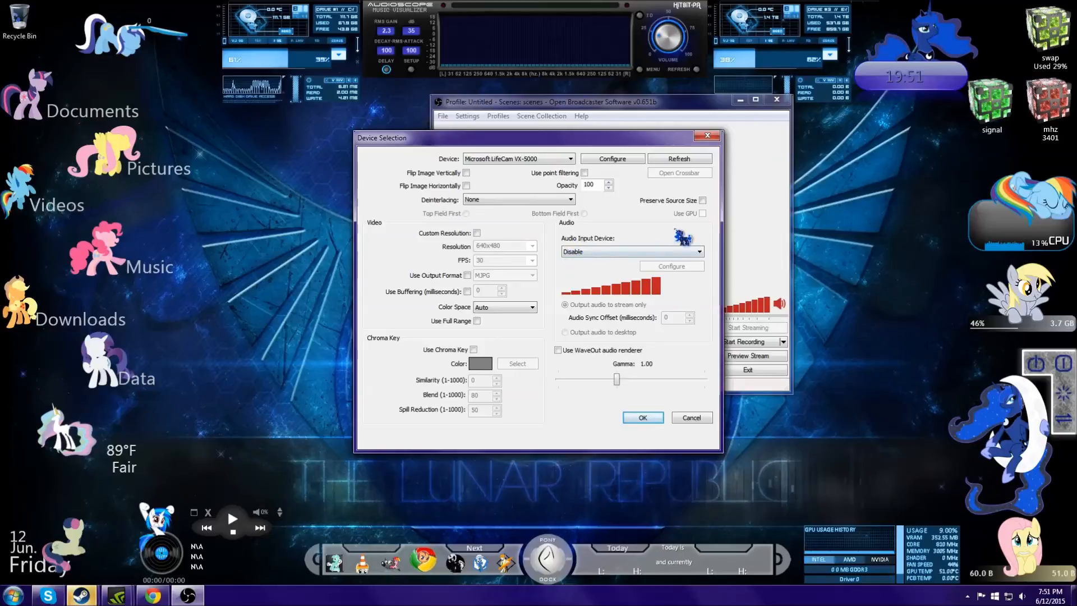
click(477, 233)
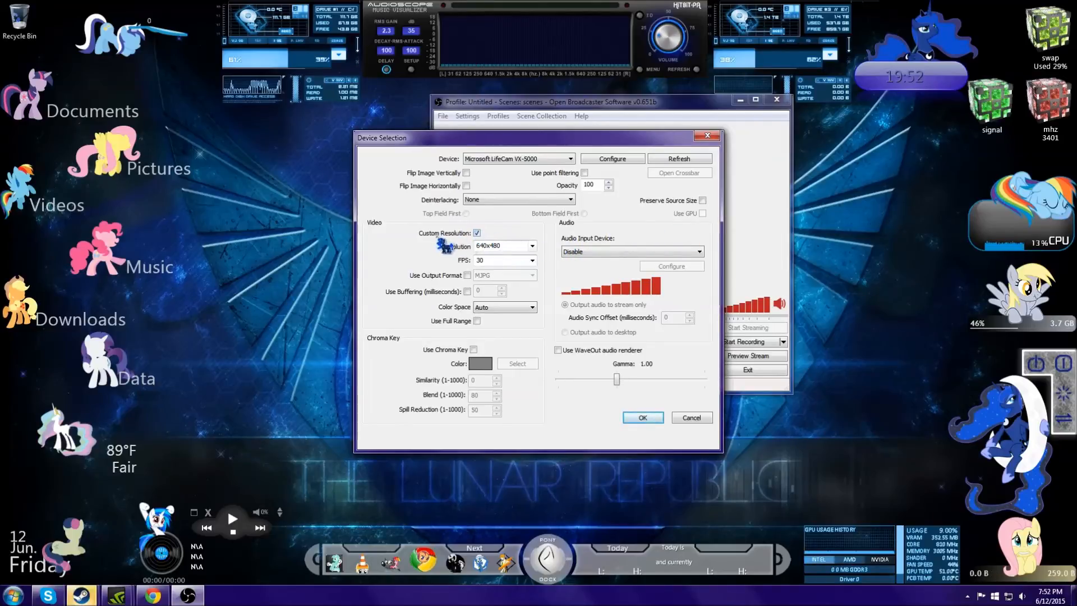
click(532, 246)
click(528, 258)
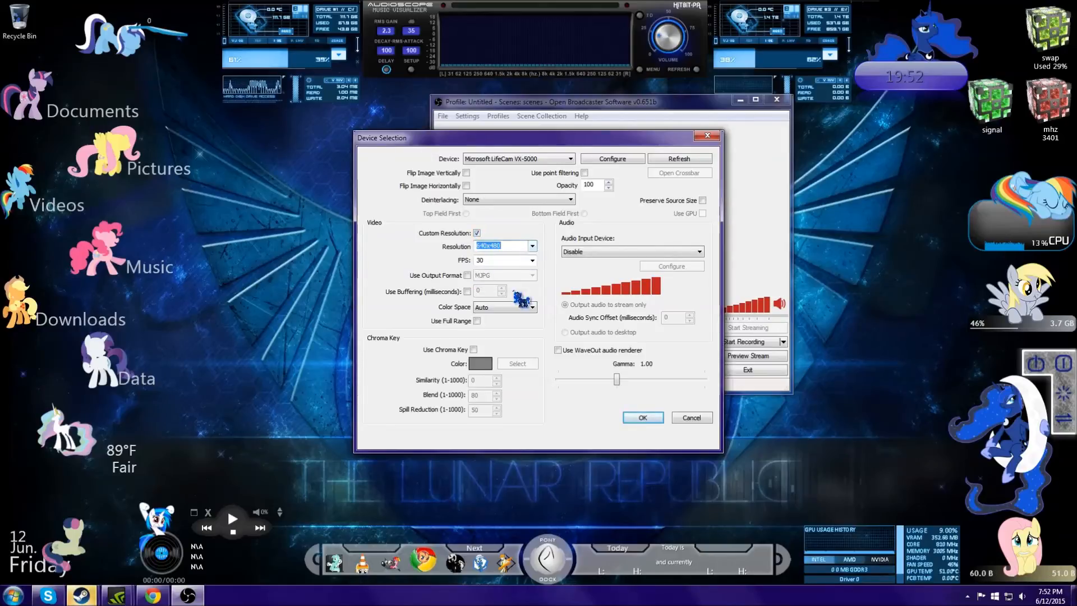
click(477, 233)
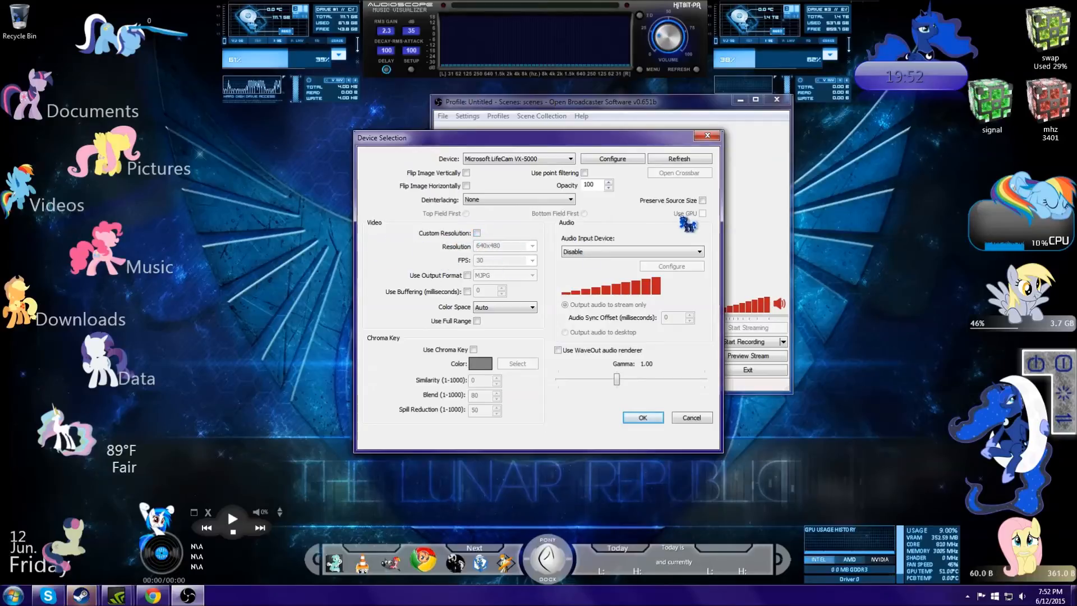
Check which audio input devices are offered for the video capture source, keeping audio set to Disable
click(649, 254)
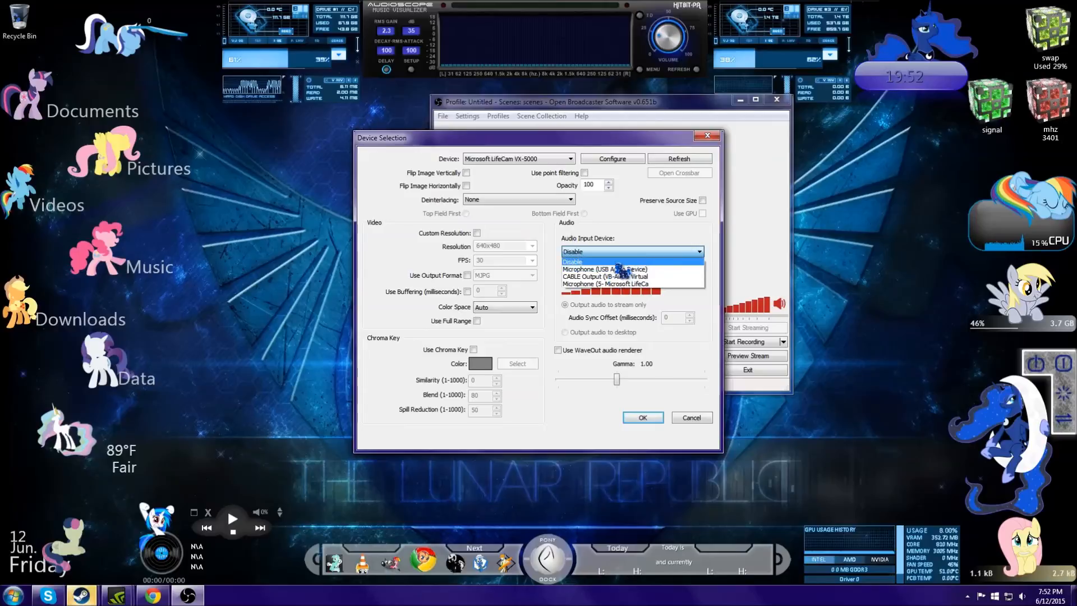
click(669, 253)
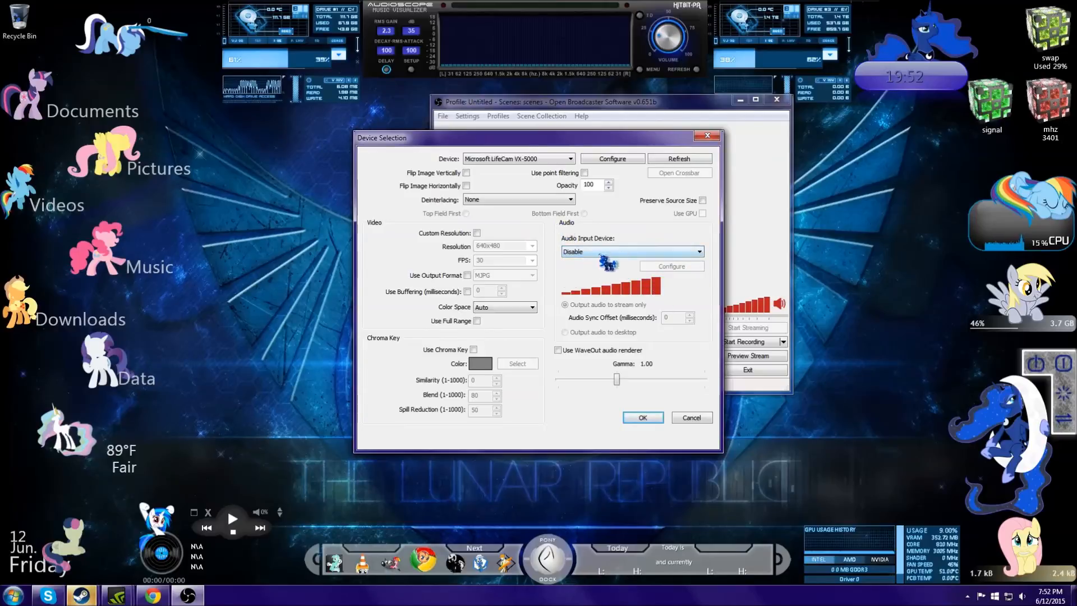
drag(562, 138, 551, 93)
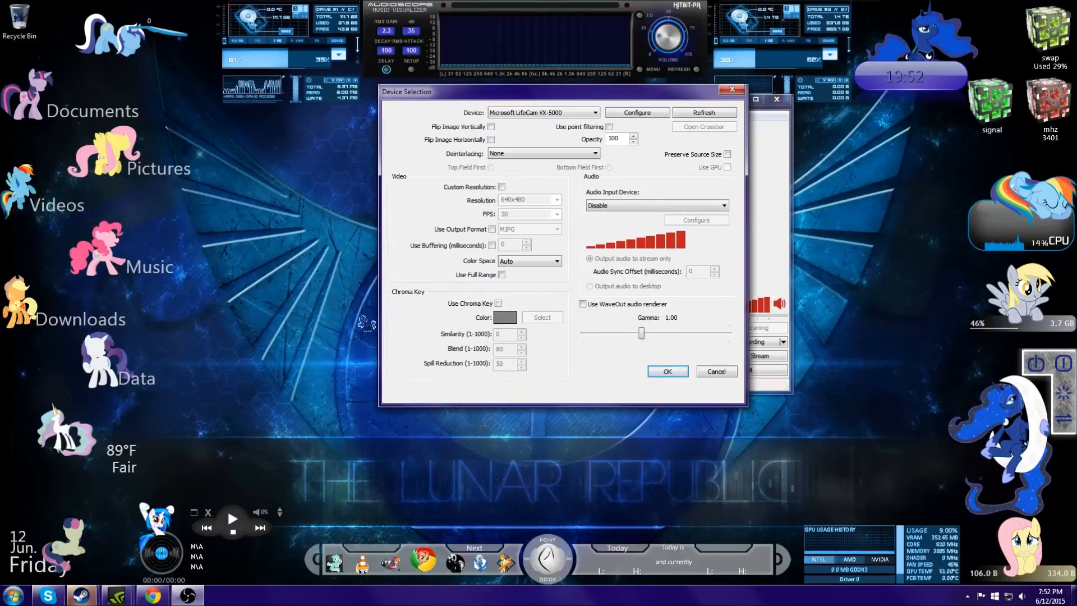
Examine the Chroma Key options and color selection of the video capture source, and cancel without adding it
click(498, 304)
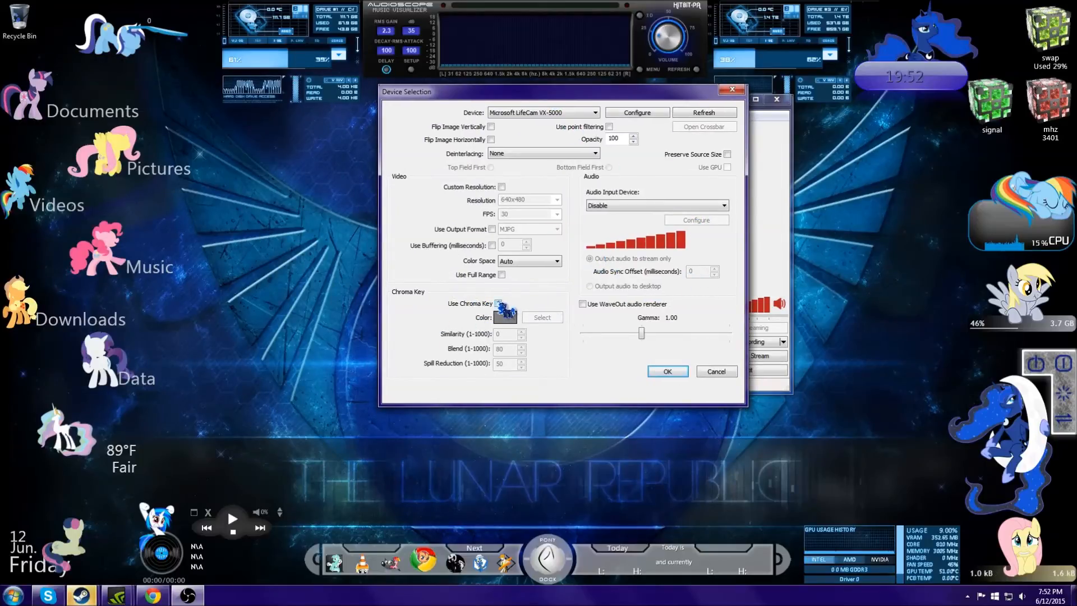
click(499, 304)
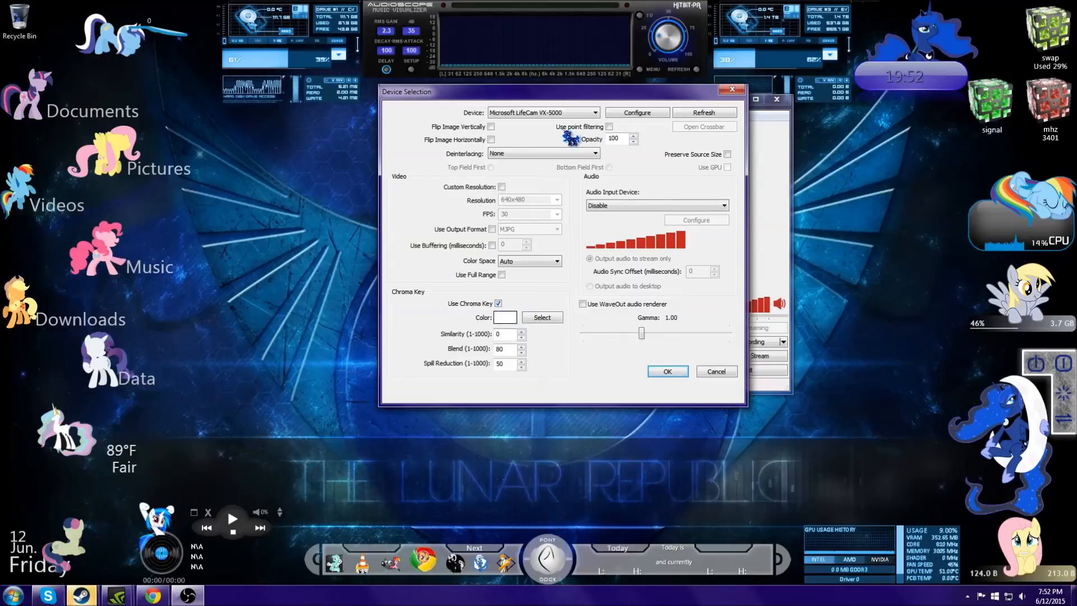
drag(561, 104, 420, 131)
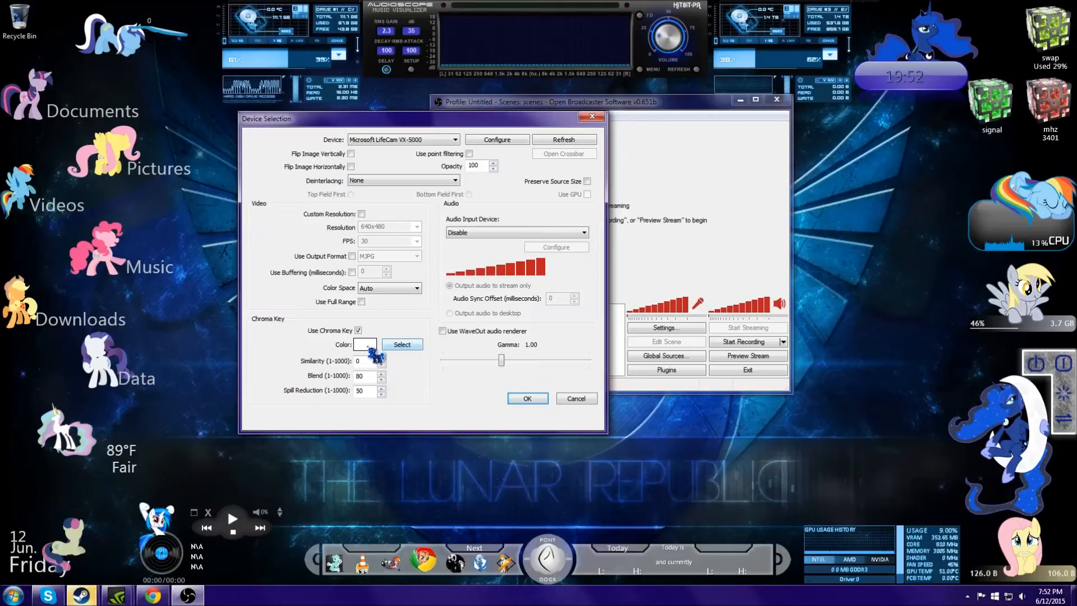
click(402, 345)
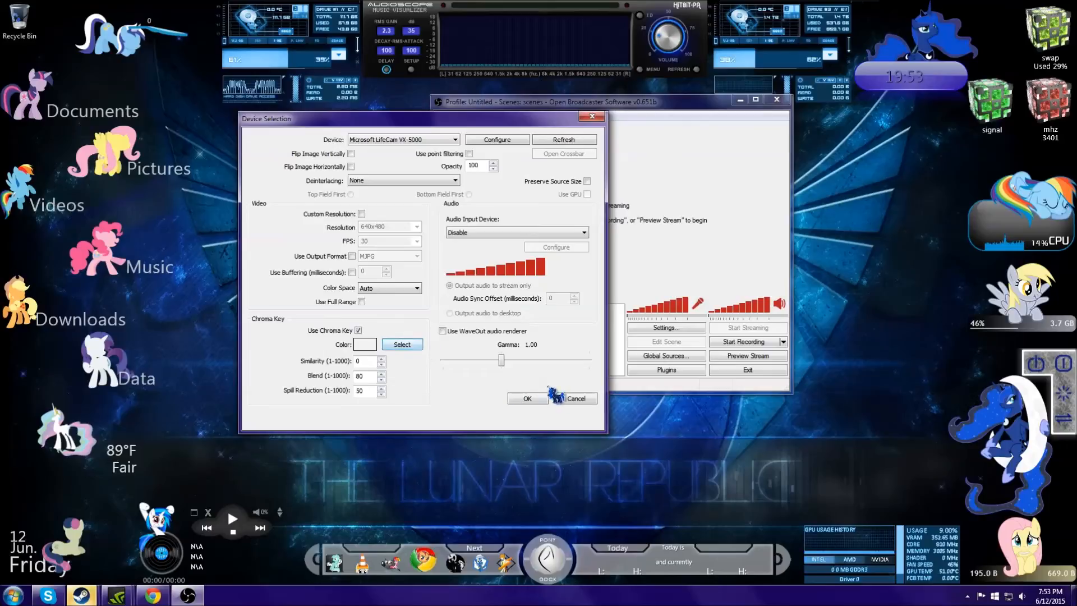
click(577, 399)
Start a Game Capture source for Scene 2 and check which applications it can capture, keeping the current selection
right_click(586, 346)
mouse_move(631, 355)
click(727, 426)
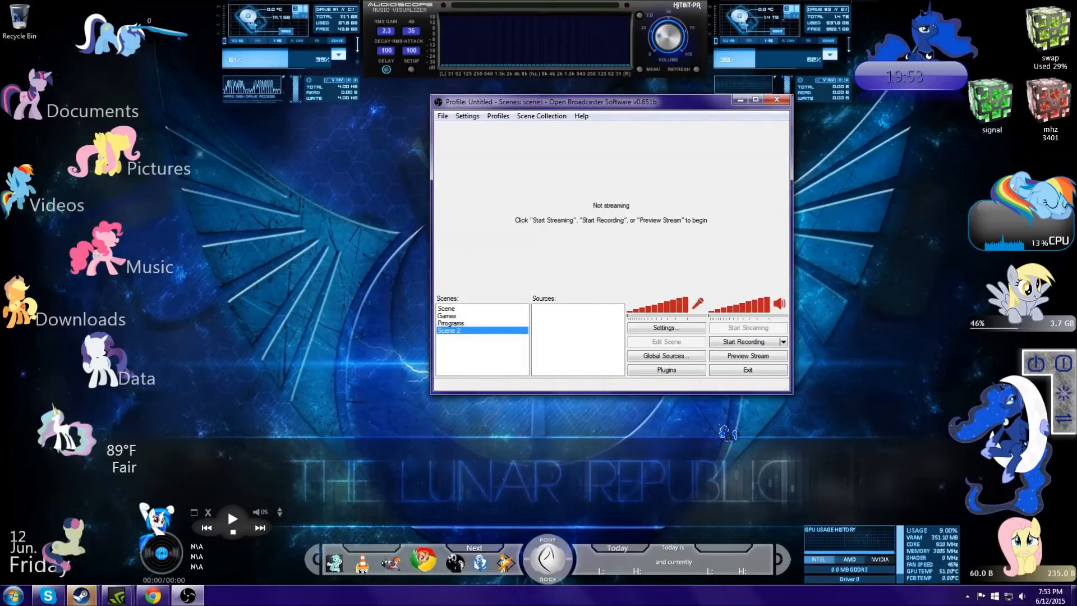
click(581, 308)
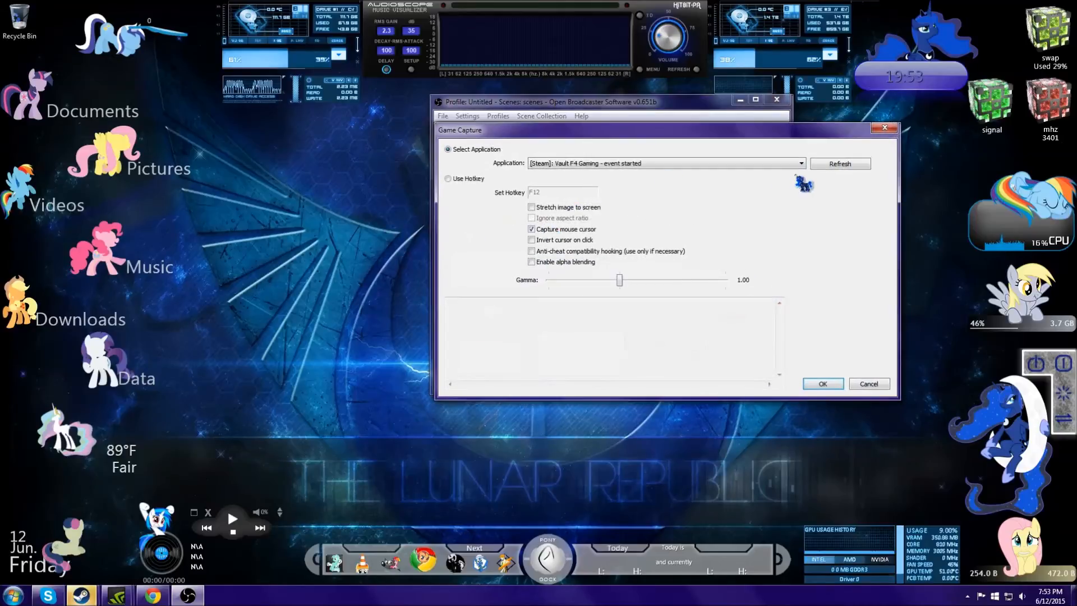
click(691, 164)
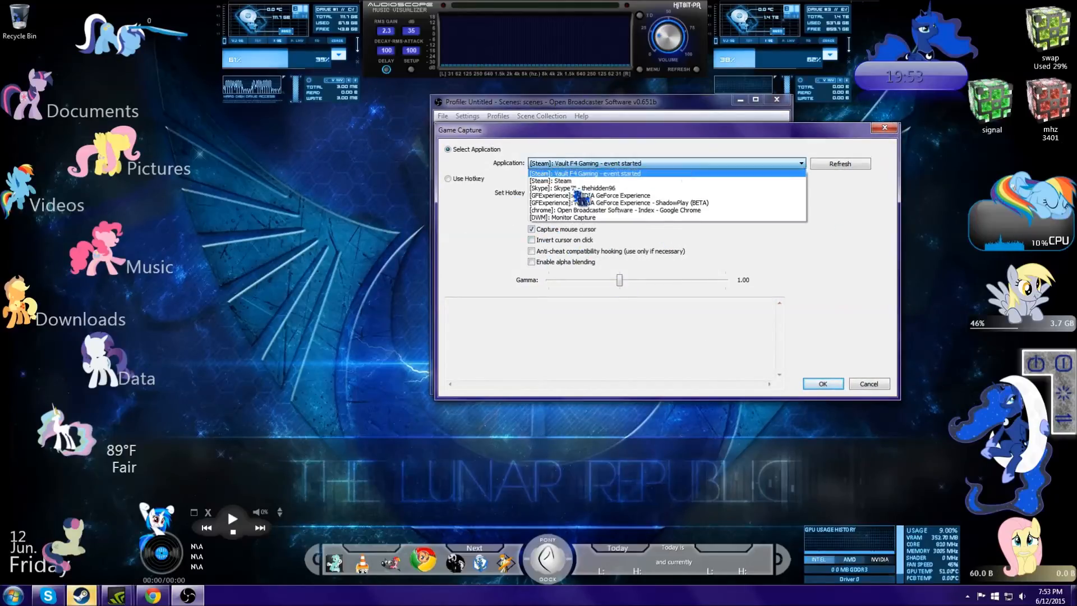
click(847, 231)
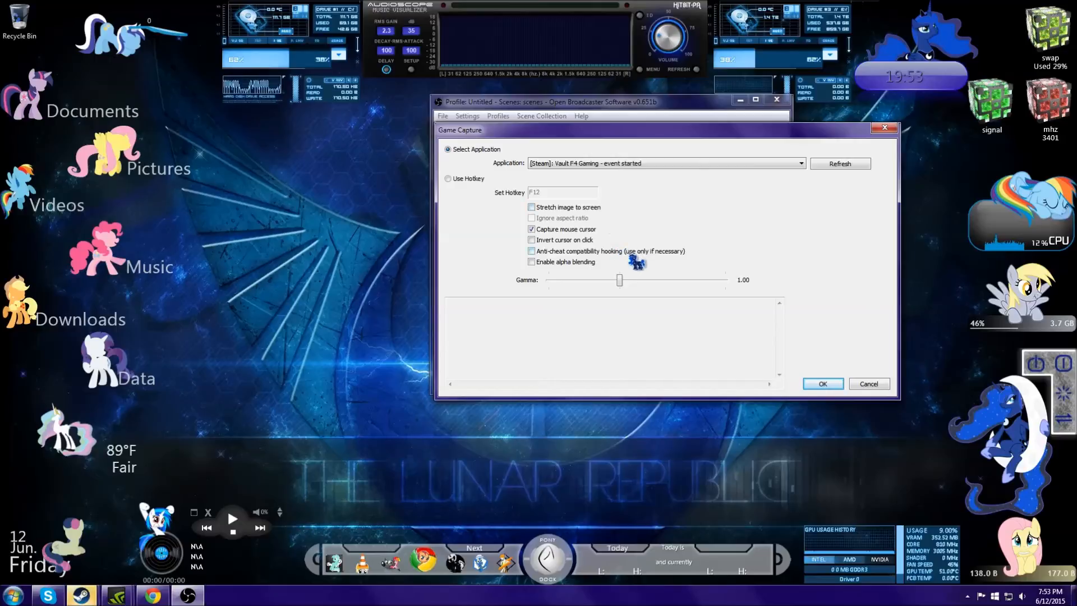
Examine the cursor inversion, anti-cheat compatibility hooking and alpha blending options of the game capture, and cancel without adding it
click(548, 241)
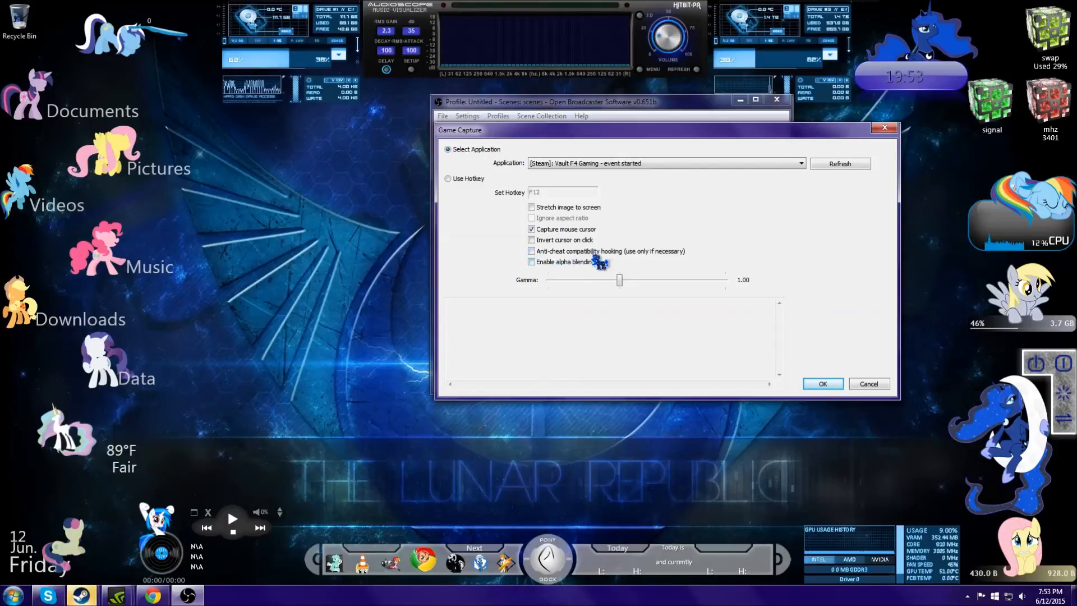
click(652, 252)
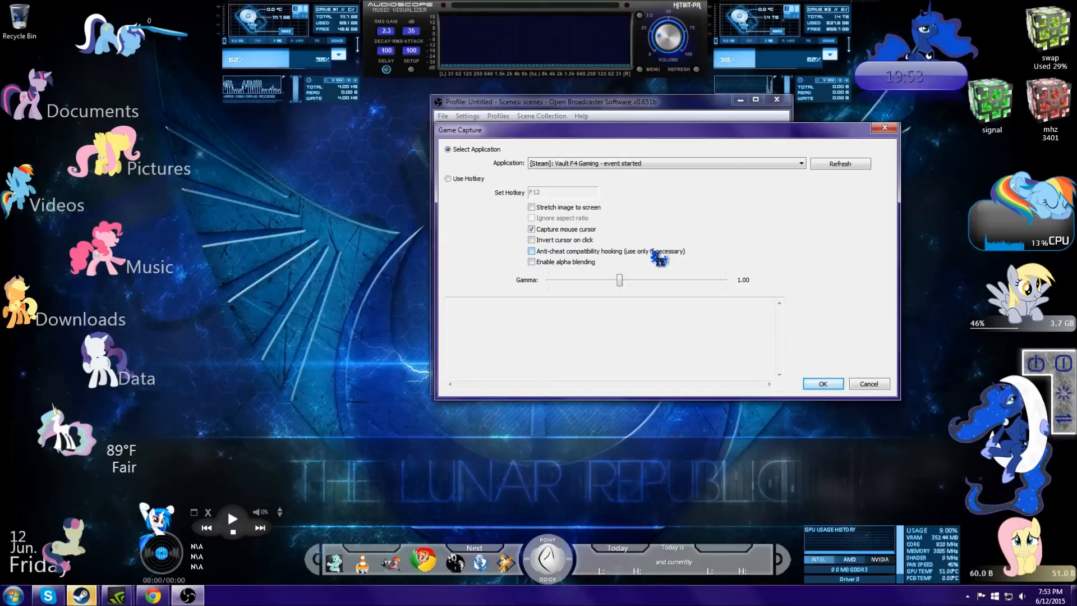
click(531, 251)
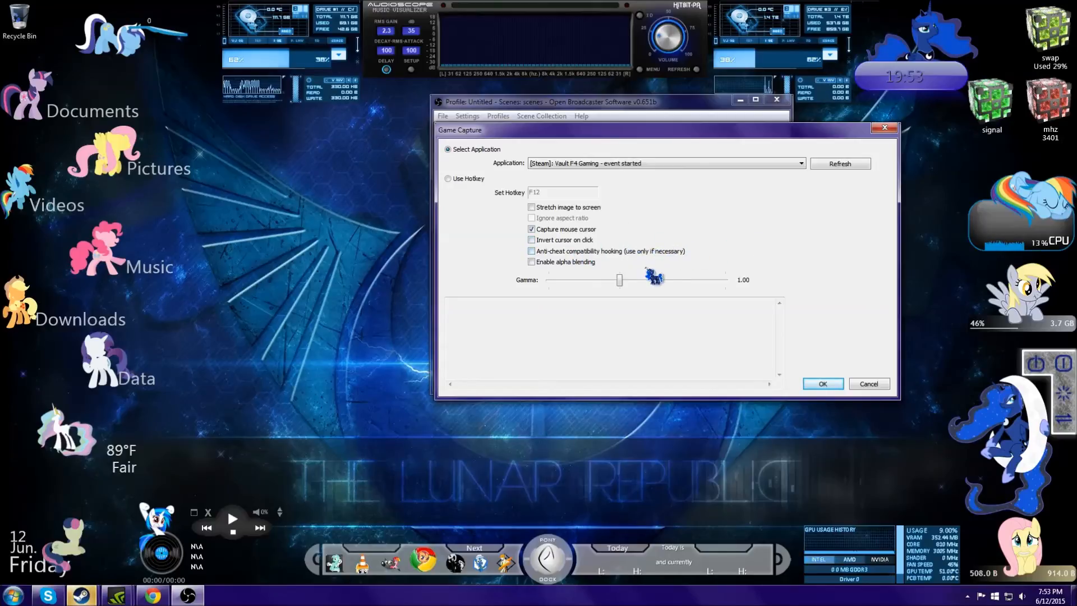
click(540, 263)
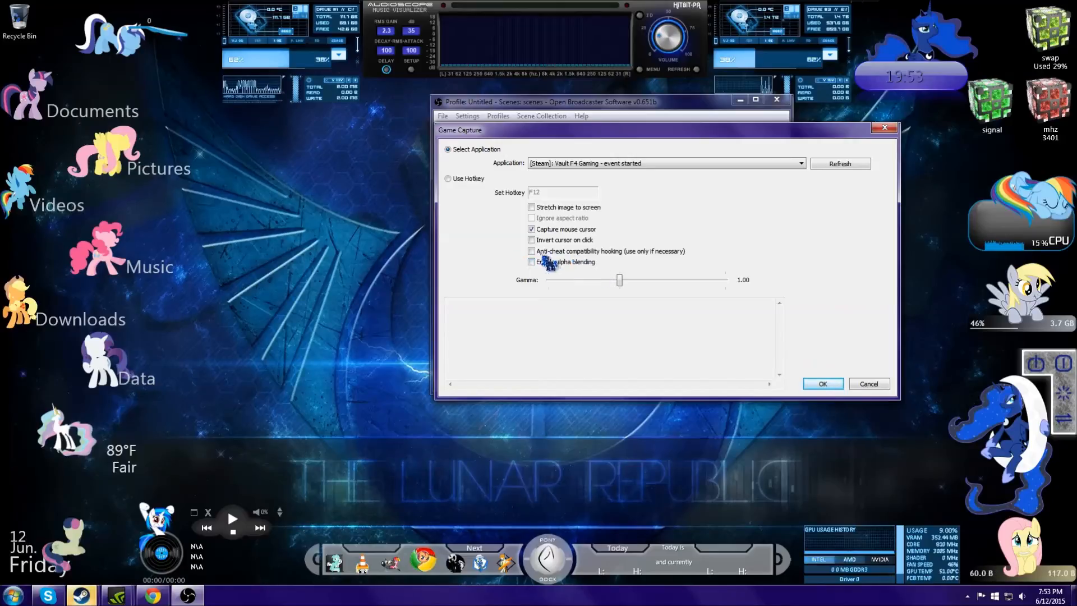
drag(624, 129, 539, 133)
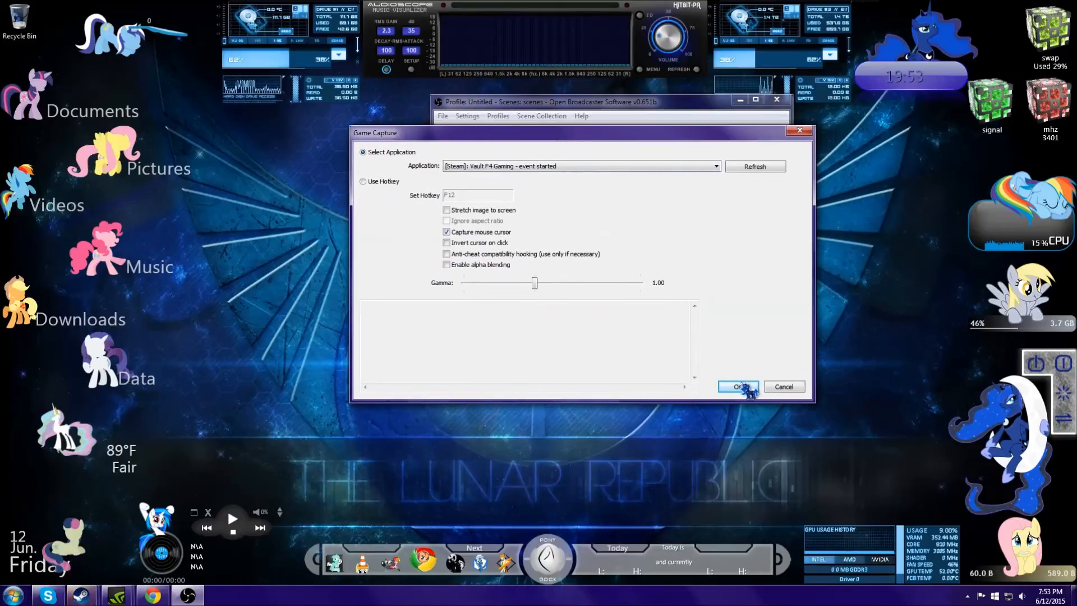
click(784, 387)
Add a Video Capture Device source to Scene 2 using the Microsoft LifeCam VX-5000 with default settings
right_click(566, 324)
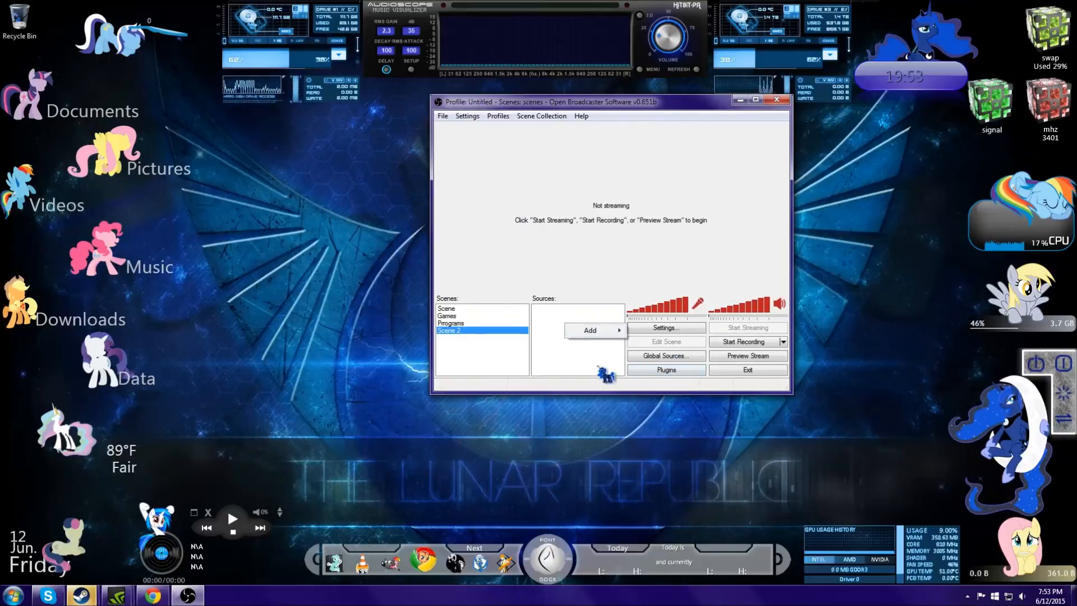
mouse_move(598, 334)
click(683, 393)
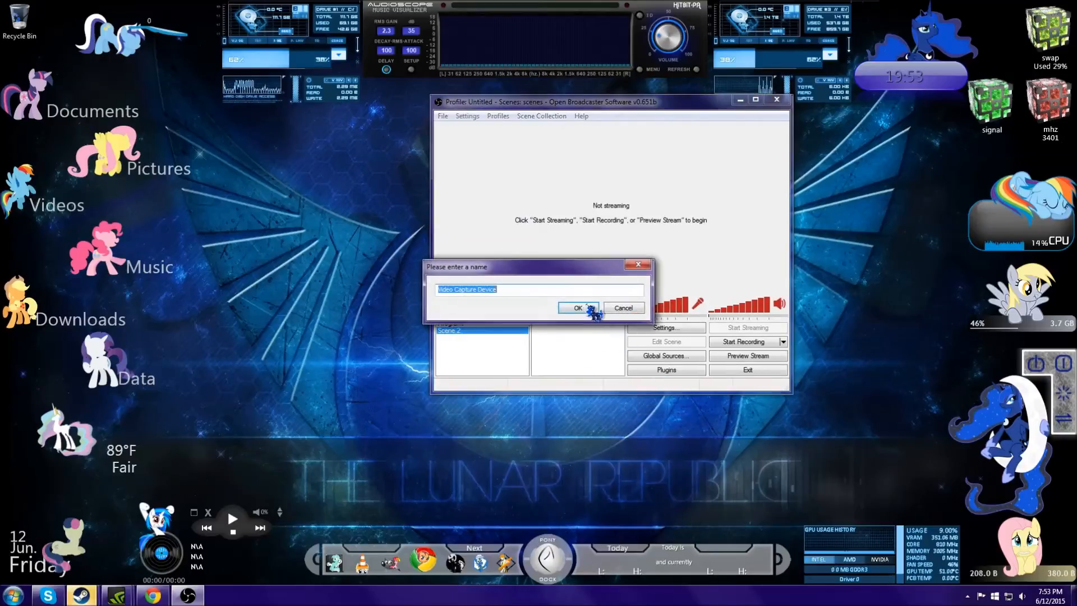
click(581, 308)
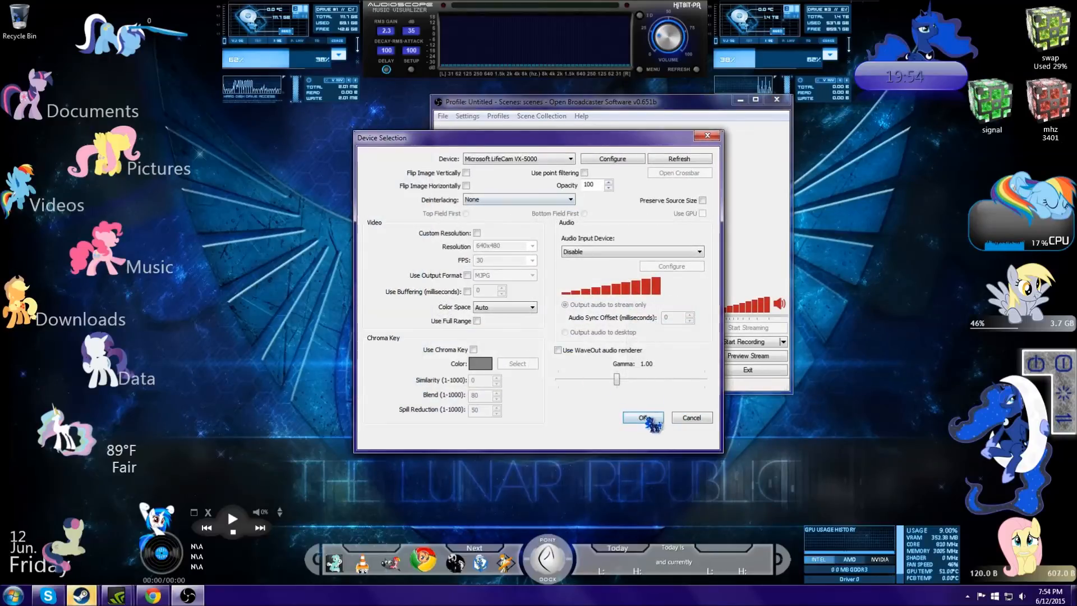
click(632, 416)
Add a Monitor Capture source for monitor 1 to Scene 2 with default settings, and dismiss the Aero warning
right_click(567, 335)
mouse_move(598, 342)
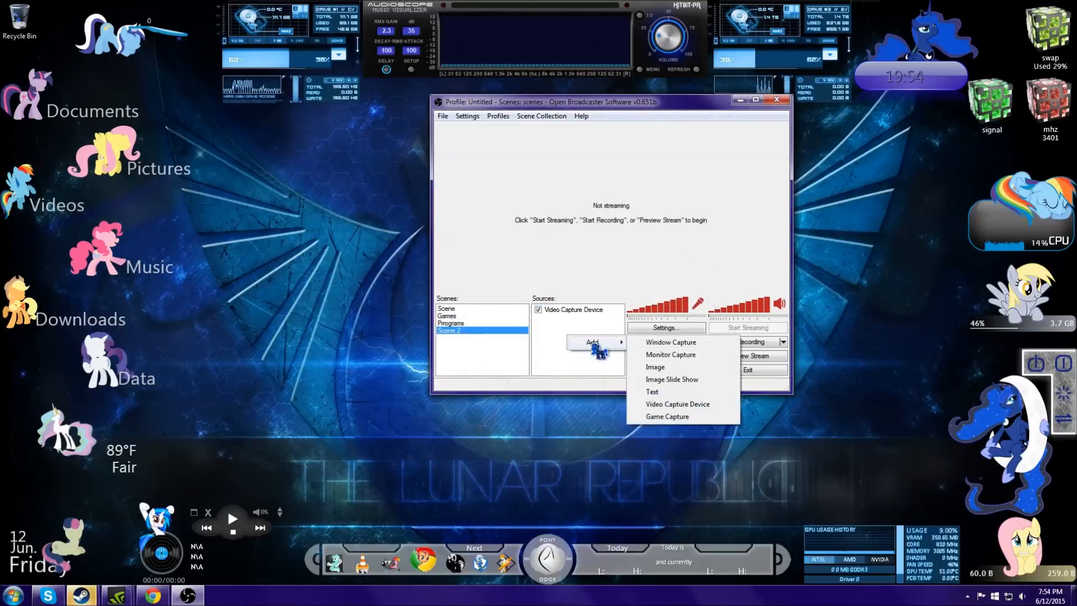
click(689, 355)
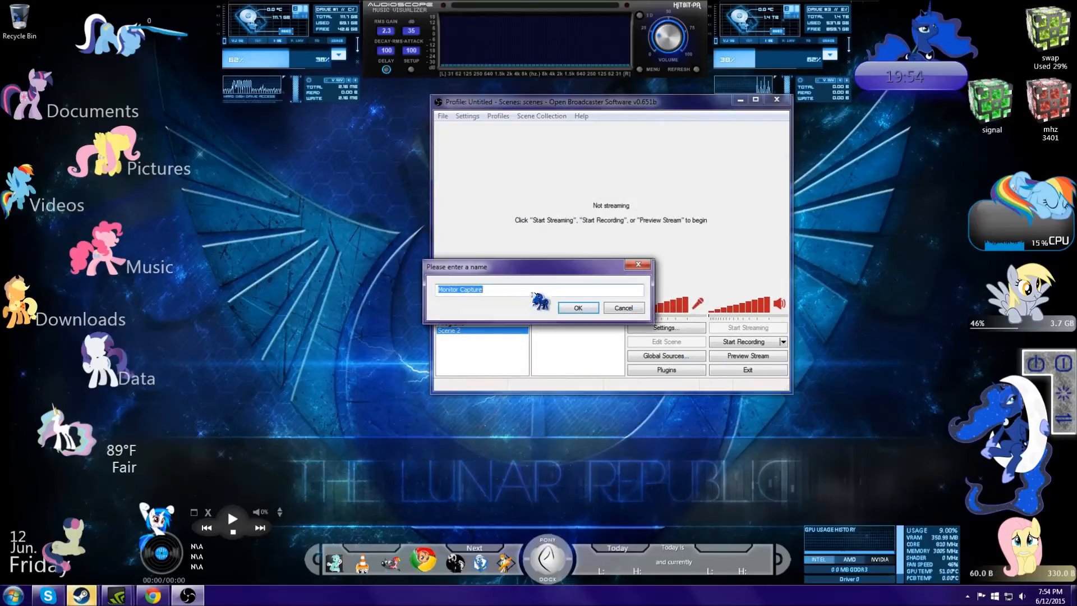
click(568, 306)
click(633, 449)
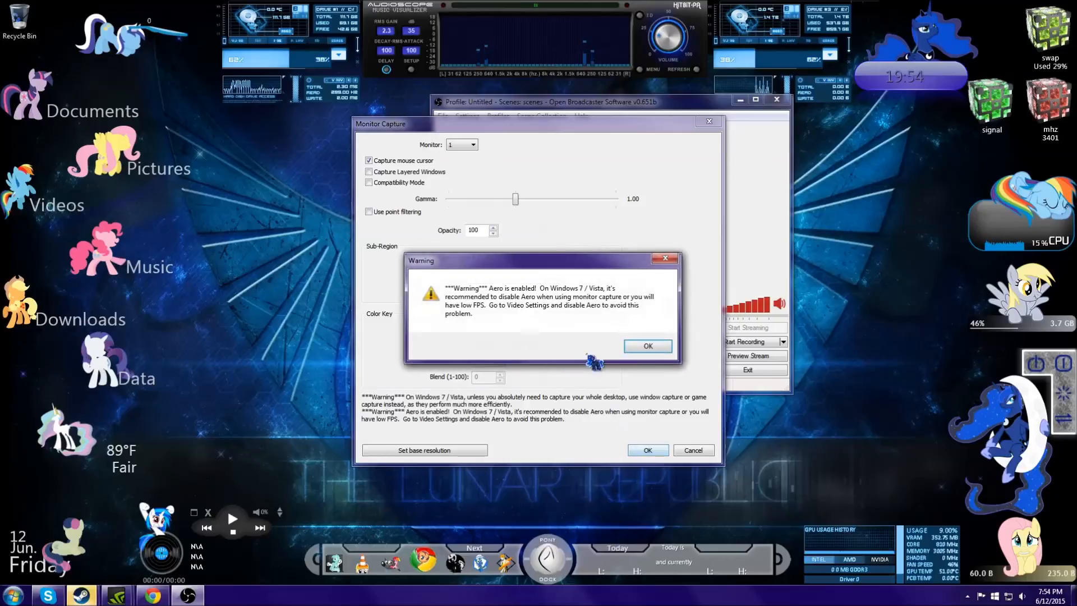
drag(537, 262, 506, 189)
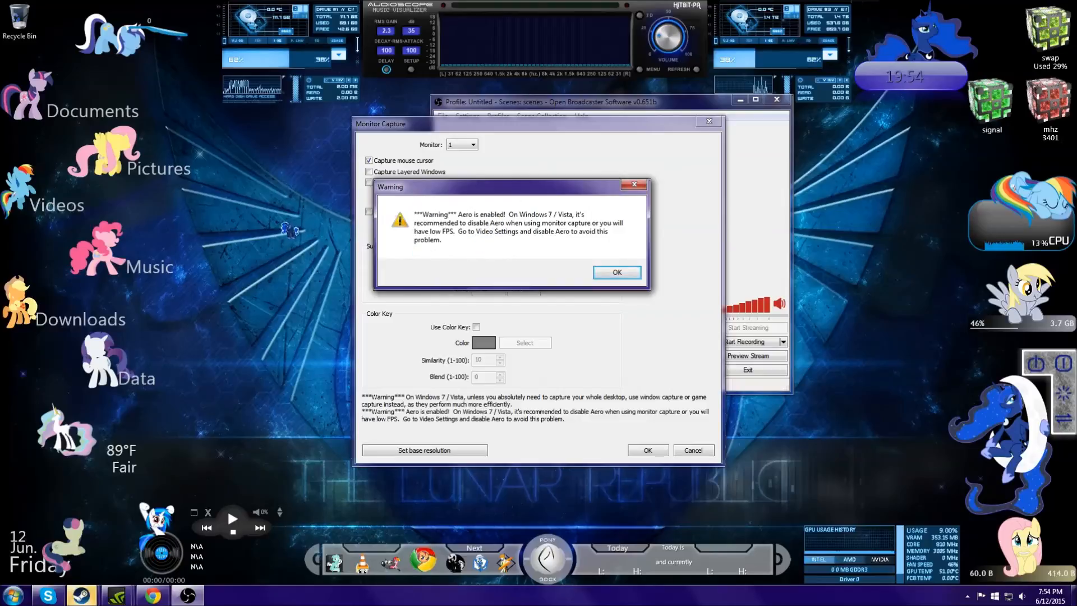
click(614, 272)
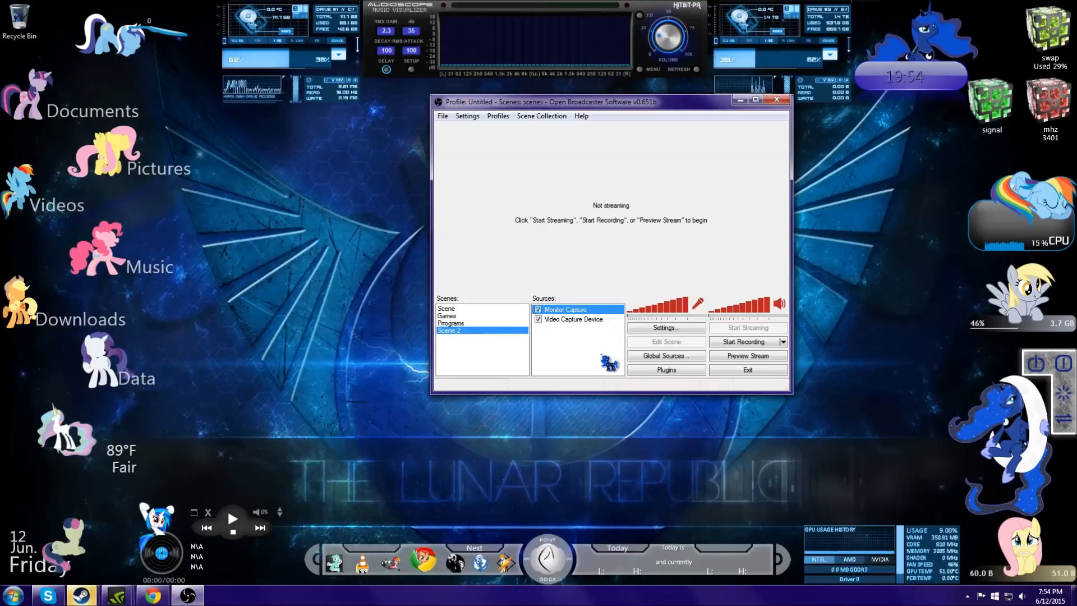
Disable the Monitor Capture source in Scene 2 and select the Video Capture Device source
drag(548, 103, 419, 107)
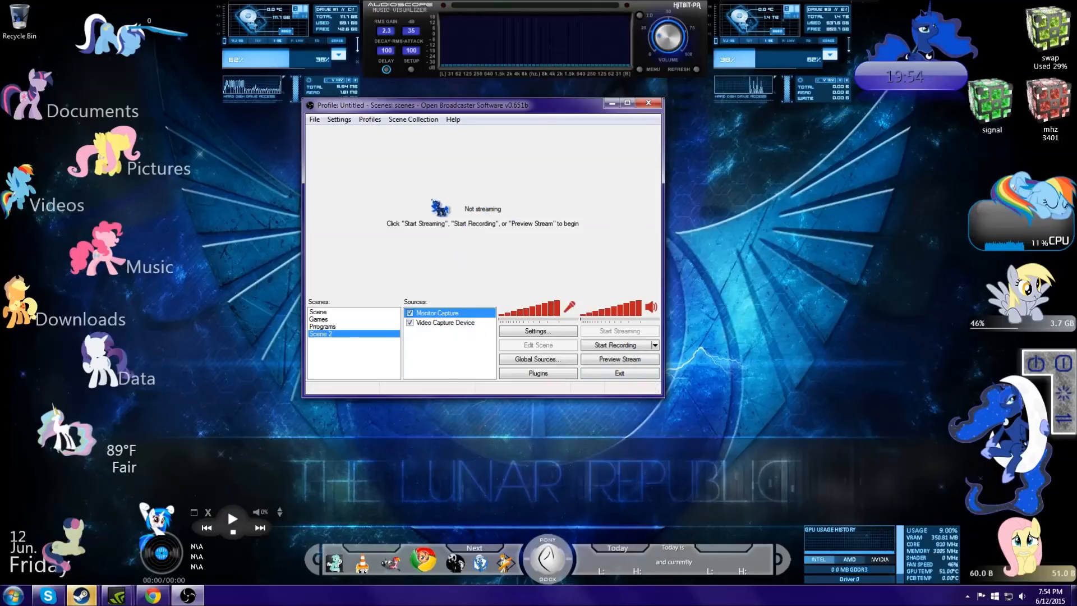
drag(499, 106, 573, 103)
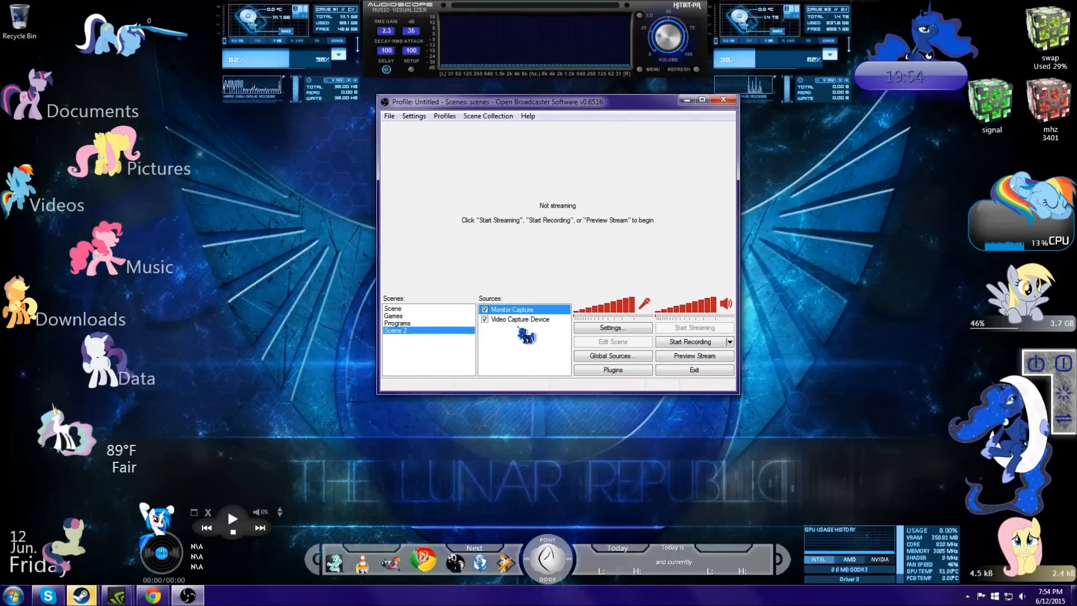
click(485, 310)
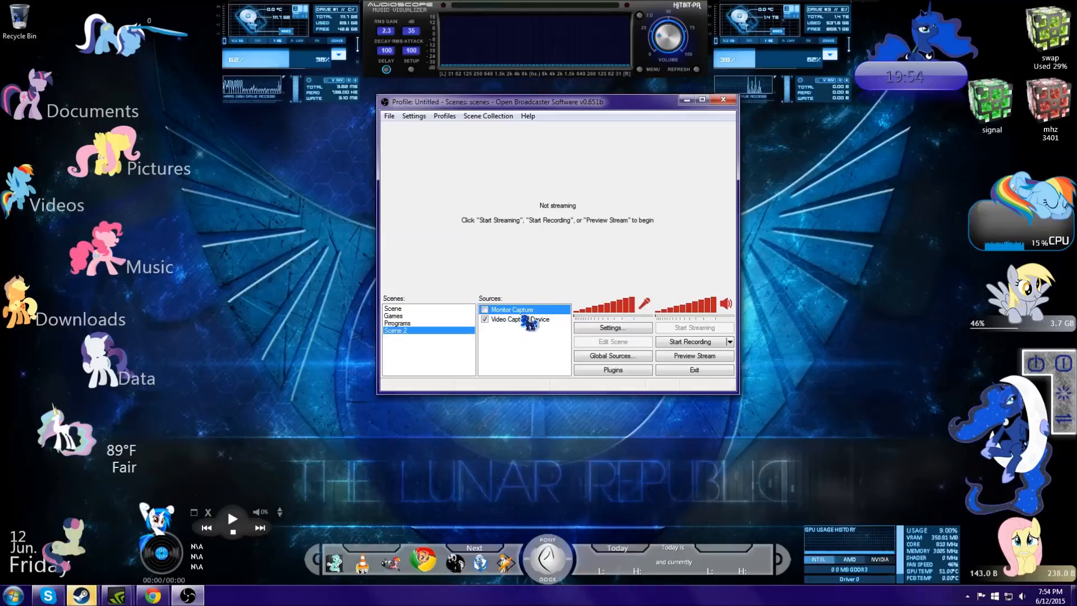
click(494, 318)
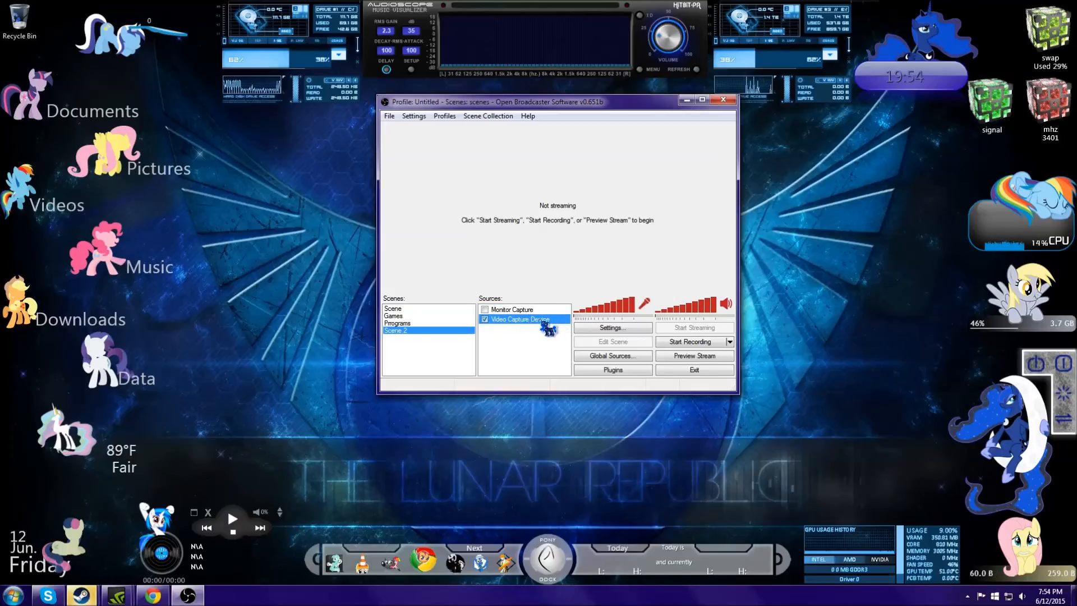
Start the stream preview of Scene 2, retrying the incompatible hook modules check twice before ignoring the error
drag(521, 101, 396, 102)
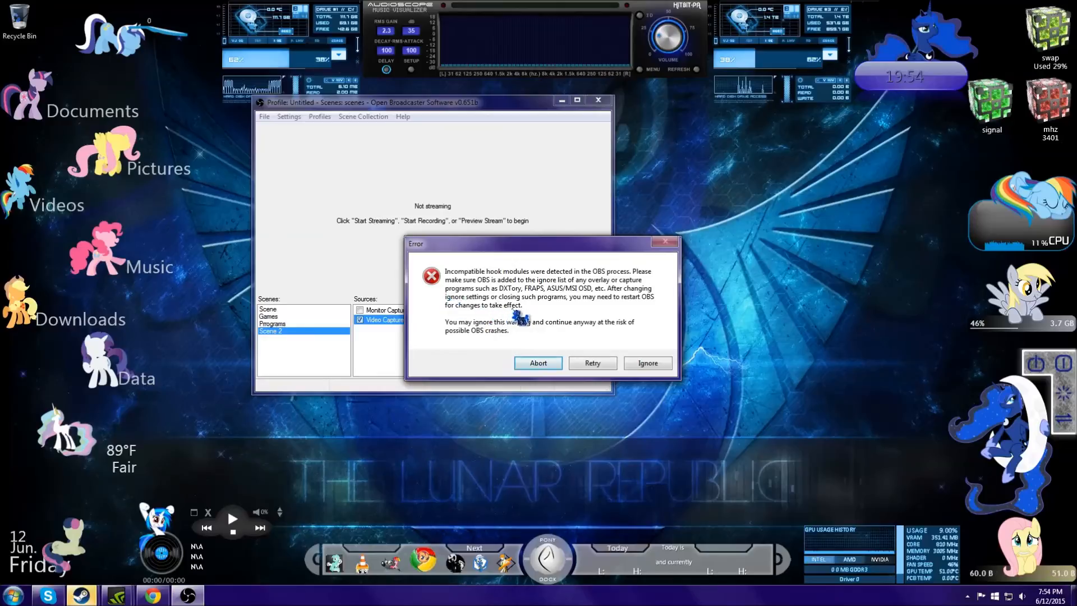
drag(555, 245, 734, 164)
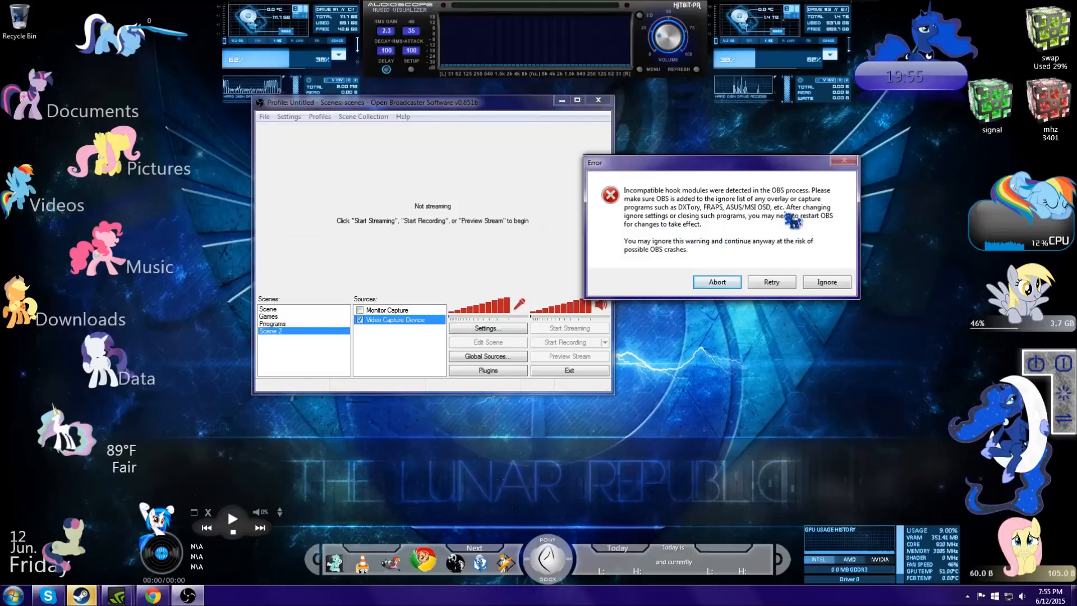
drag(758, 172, 792, 113)
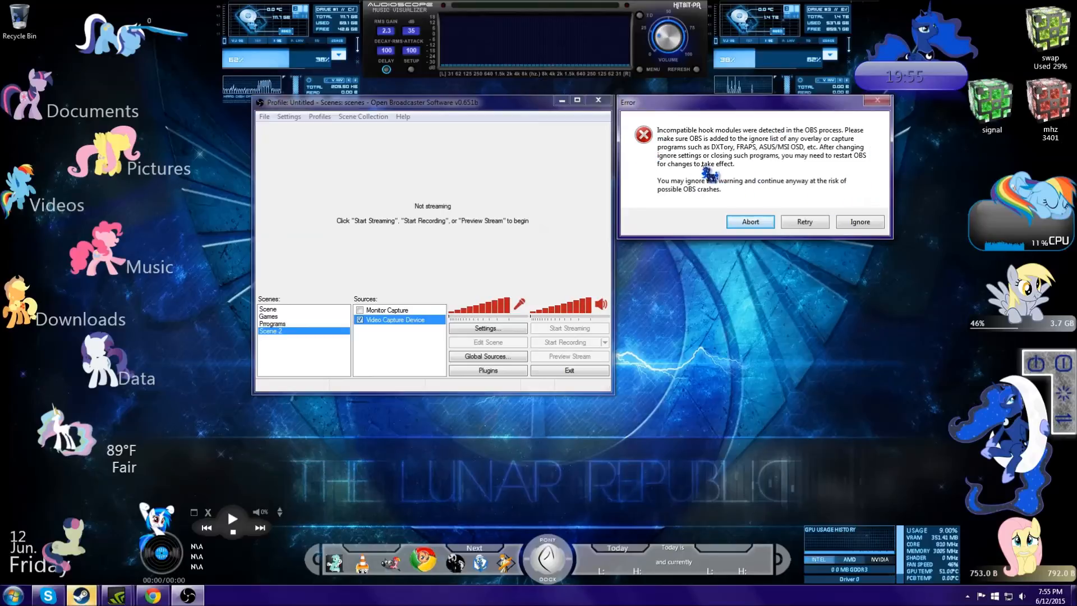
click(809, 222)
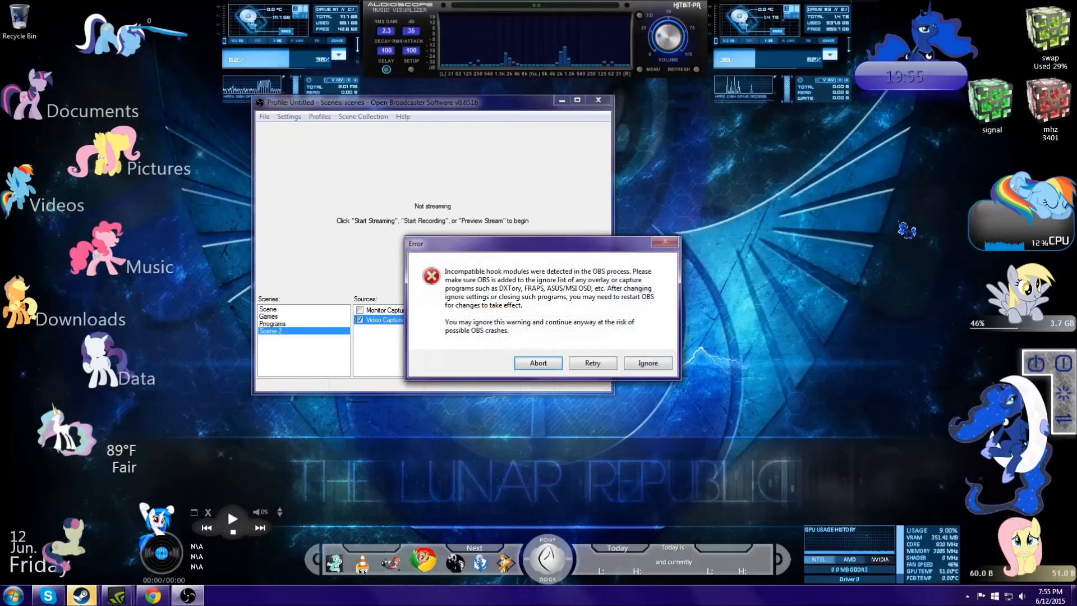
click(609, 365)
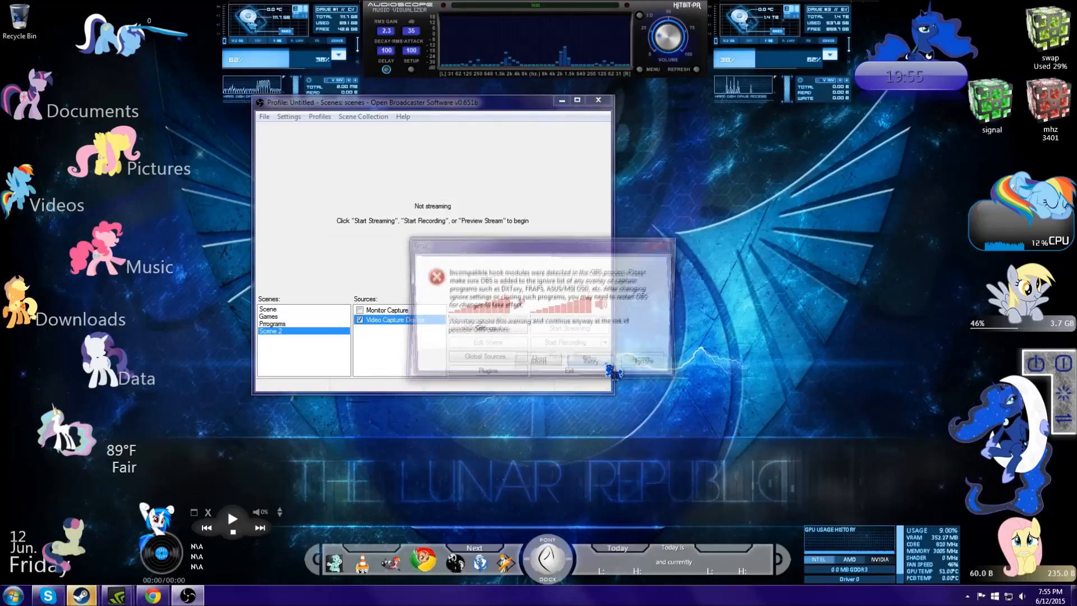
drag(584, 250, 820, 125)
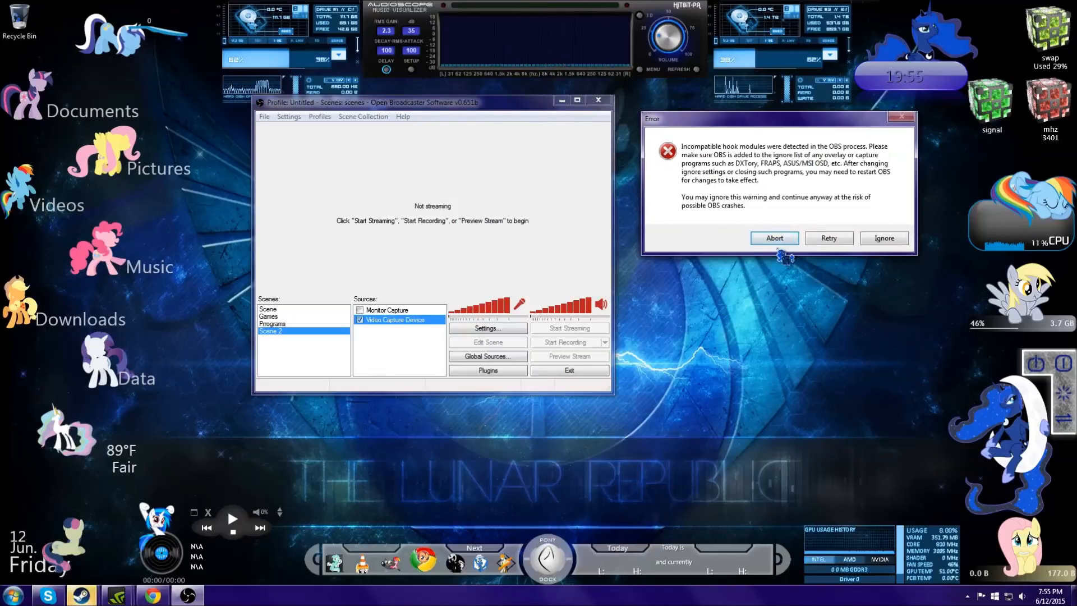
click(882, 243)
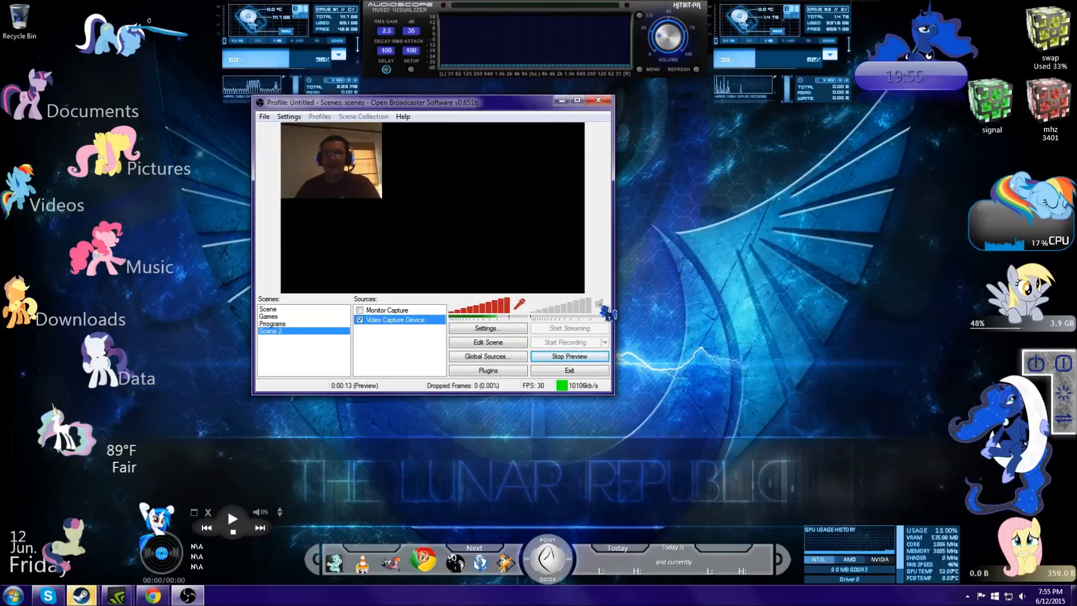
Mute and unmute the desktop audio during the preview, and try the microphone's mute and volume controls
click(601, 304)
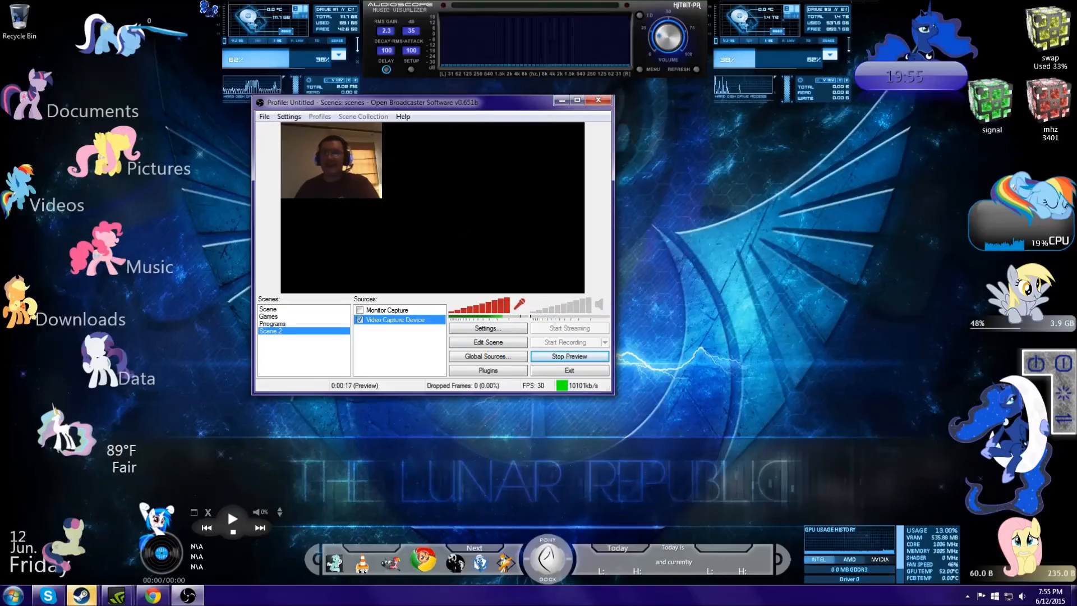
click(601, 304)
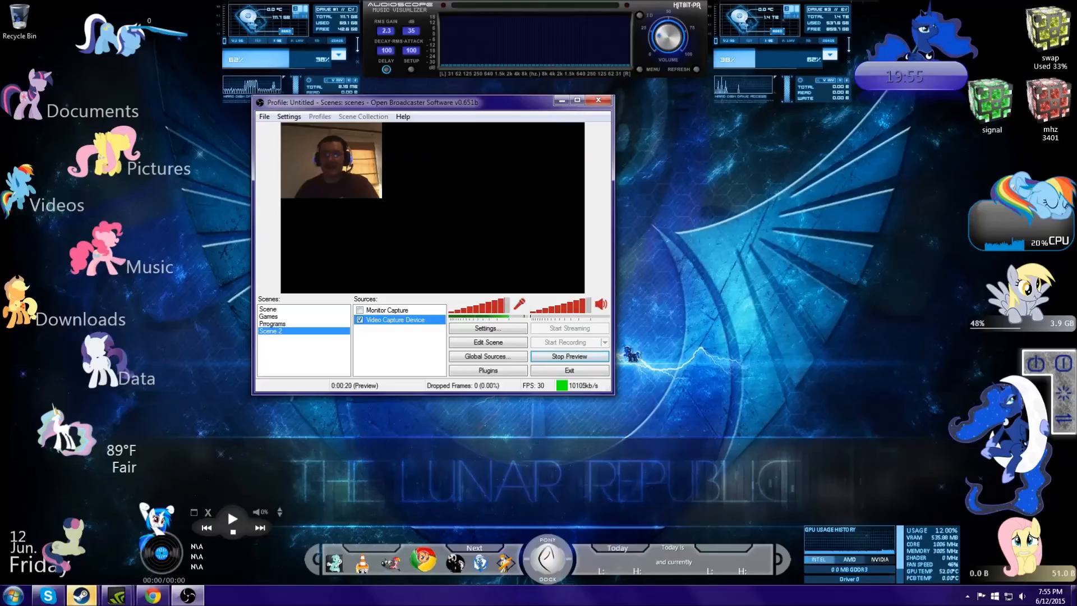
click(520, 304)
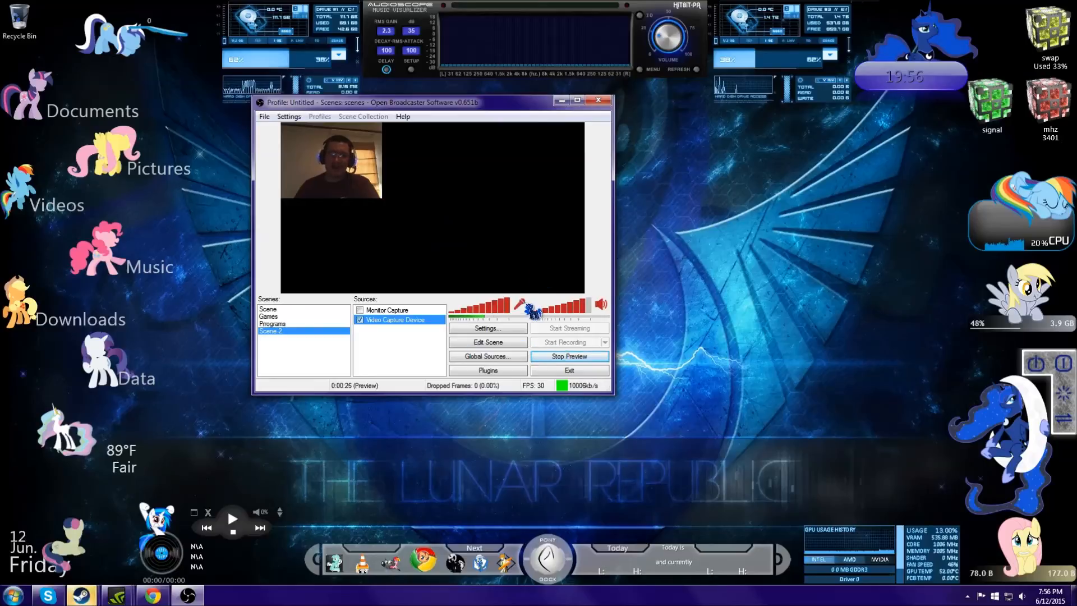
drag(504, 306, 547, 301)
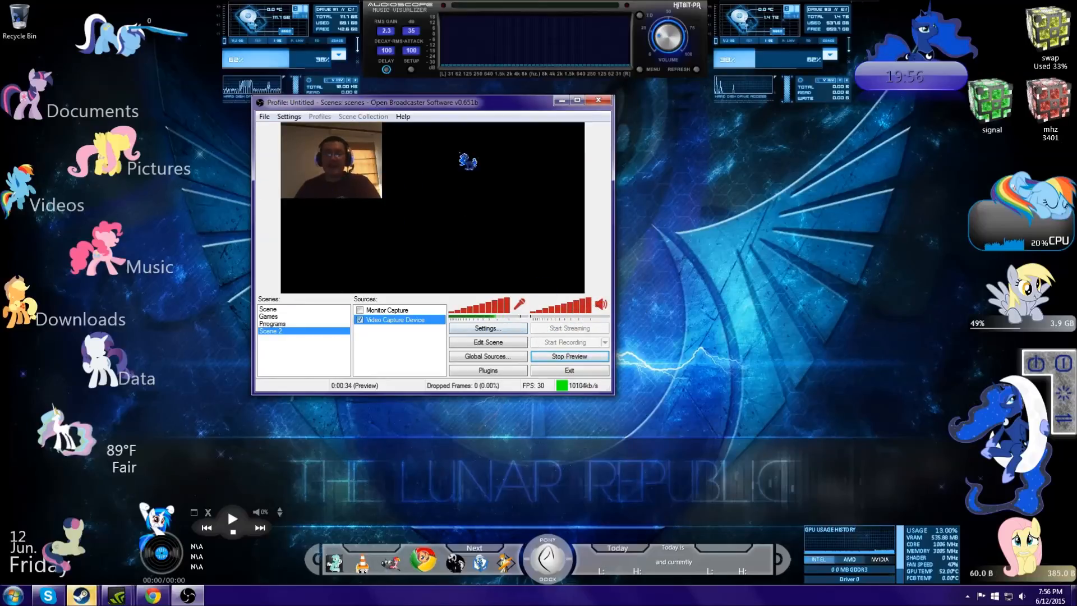
Enable scene editing, move the webcam image around the preview and back to the upper-left corner, and shrink it to about half its size
click(505, 344)
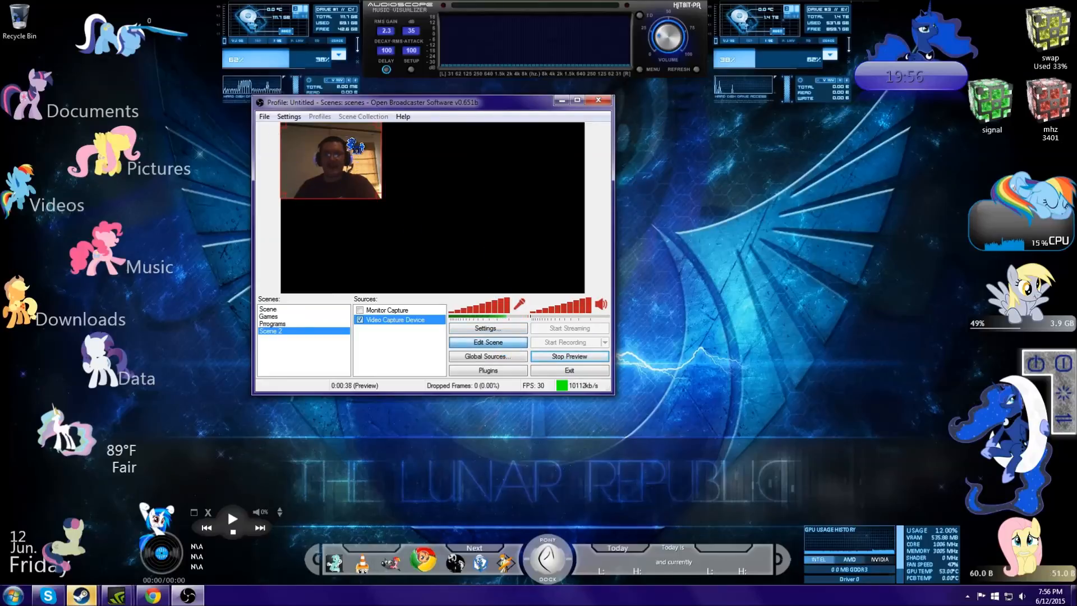
drag(331, 163, 435, 193)
mouse_move(493, 238)
mouse_down()
mouse_move(517, 246)
mouse_move(405, 179)
mouse_move(552, 275)
mouse_move(481, 232)
mouse_up()
drag(446, 208, 348, 171)
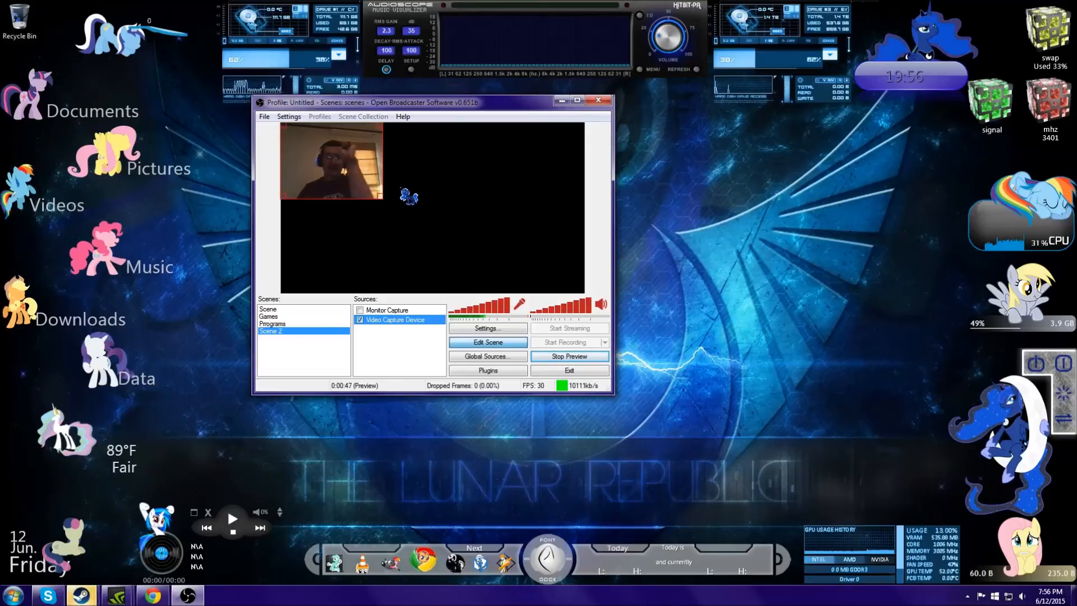
drag(383, 199, 320, 153)
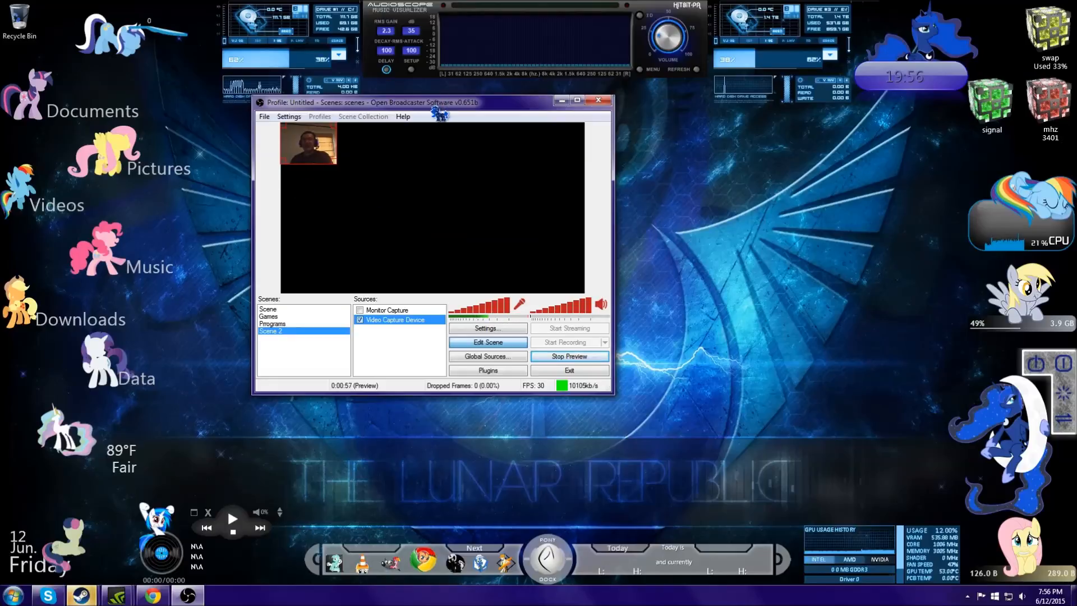
Enlarge the webcam image to about twice its size, keeping it in the upper-left corner of the preview
drag(439, 108, 549, 120)
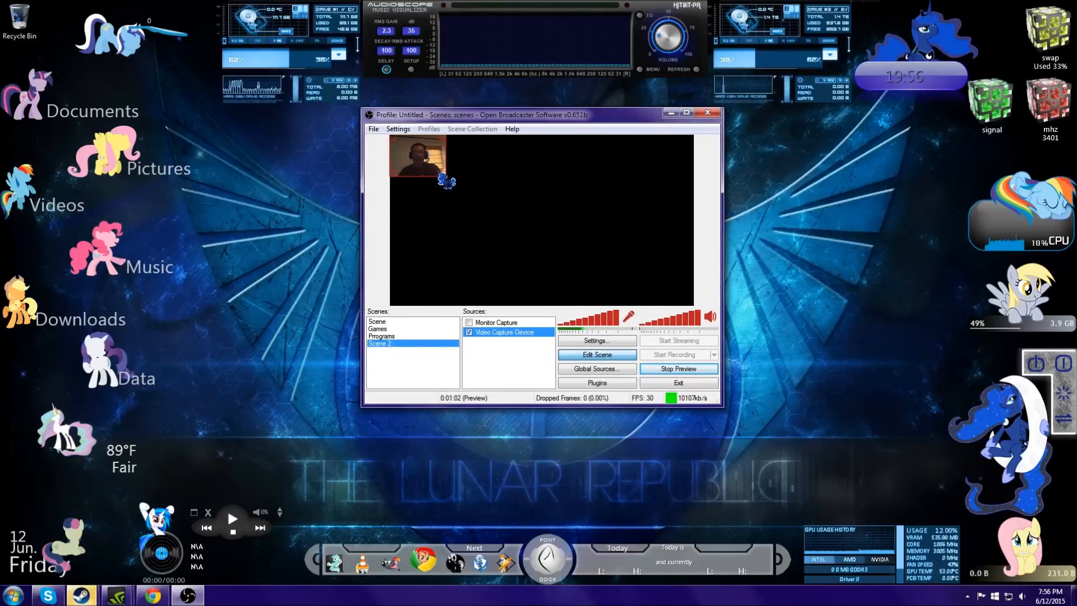
drag(447, 177, 512, 227)
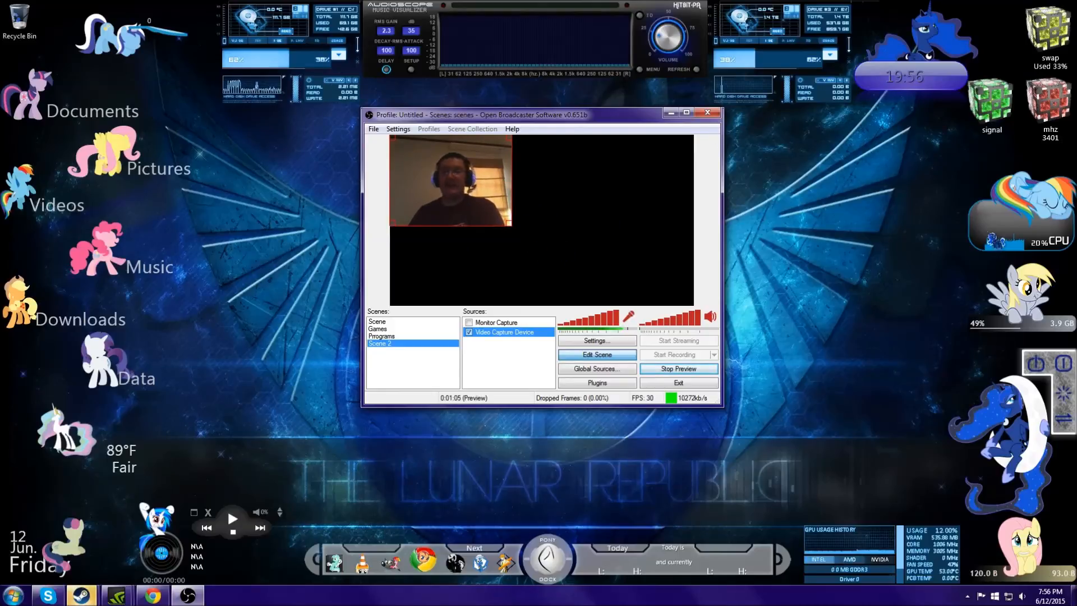
drag(533, 115, 368, 119)
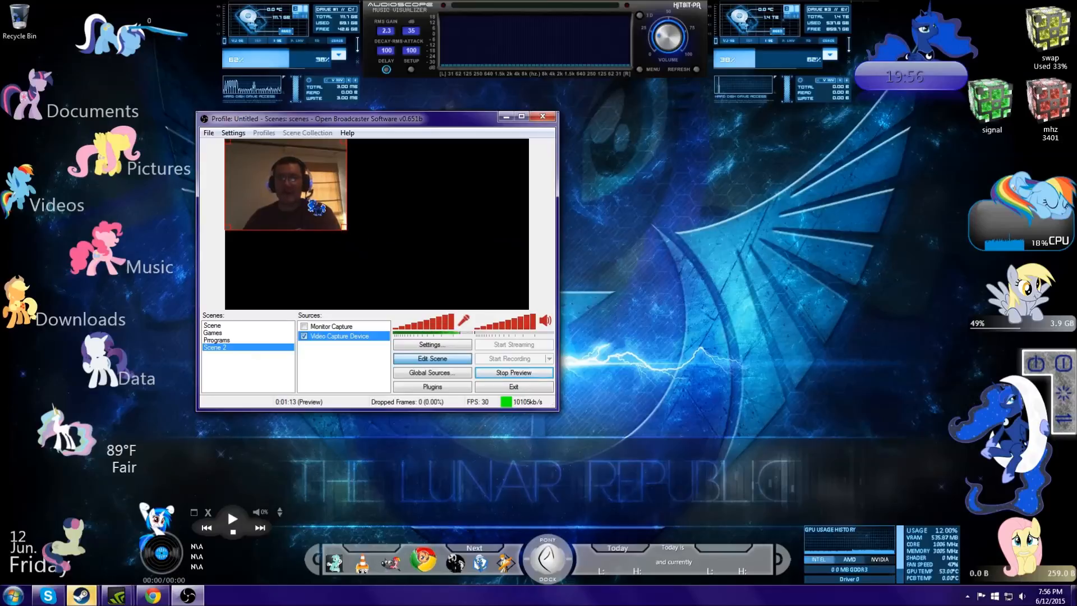
Move the webcam image to the preview's upper-right corner, shrink it by about a third, and end scene editing and the preview
drag(316, 209, 468, 199)
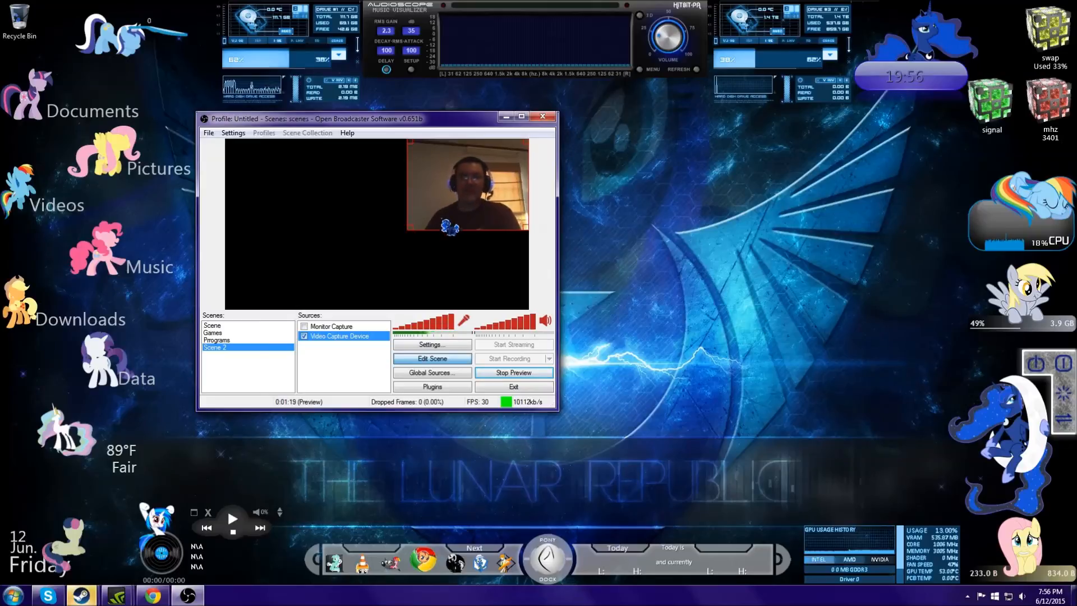
drag(408, 230, 460, 186)
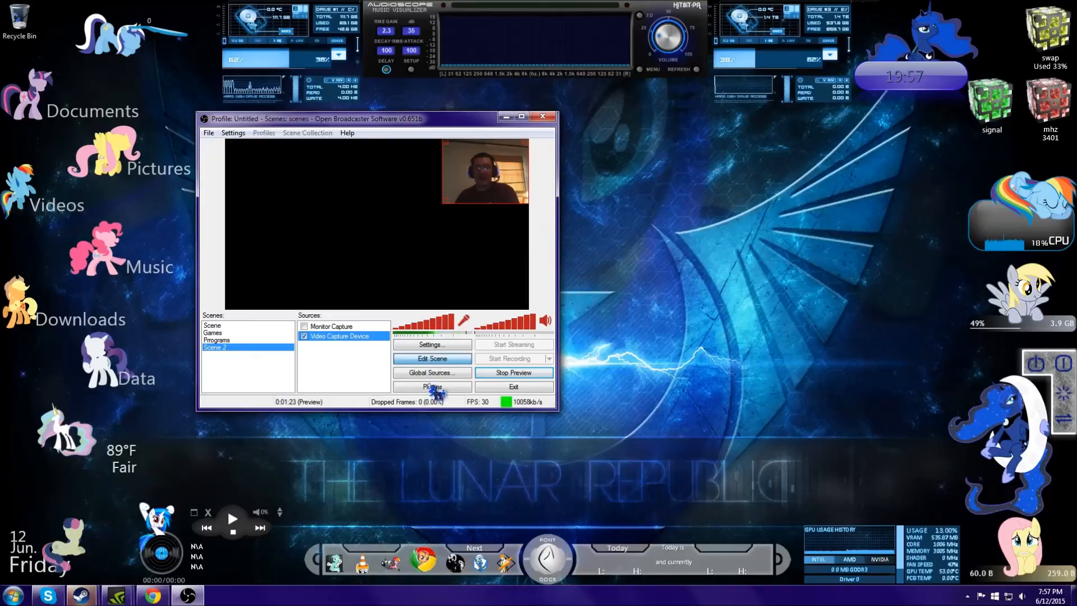
click(446, 360)
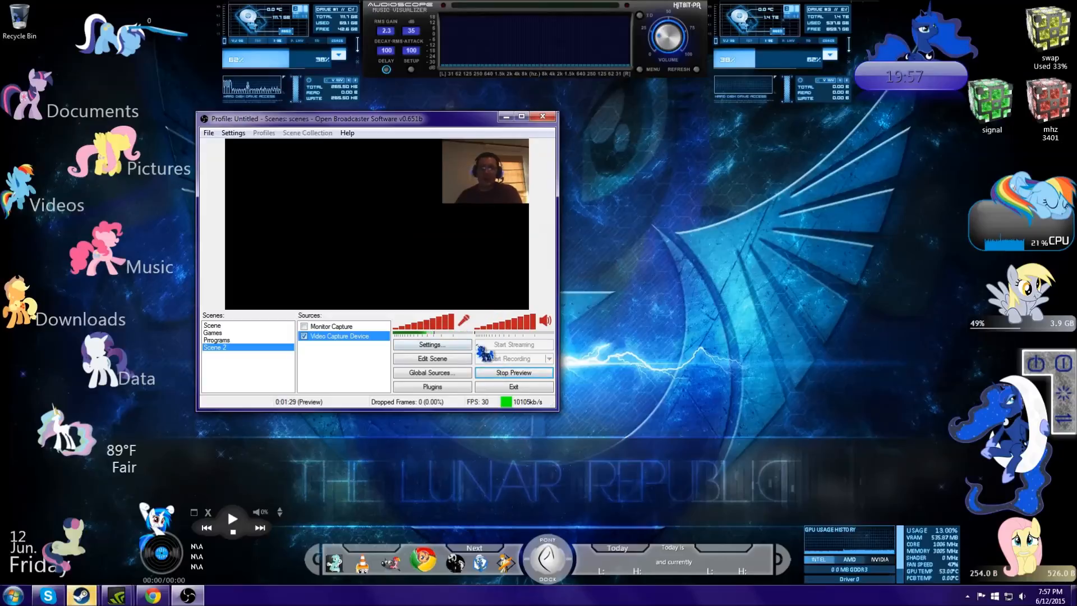
click(517, 374)
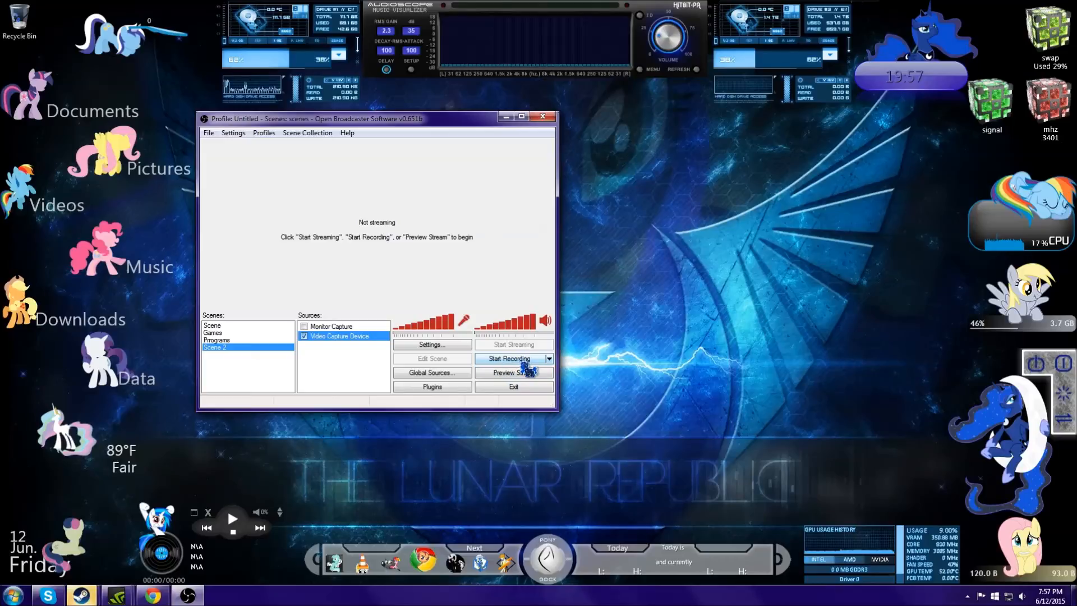
Enable the Monitor Capture source in Scene 2 and briefly preview the scene, ignoring the incompatible hook modules error
drag(385, 118, 556, 123)
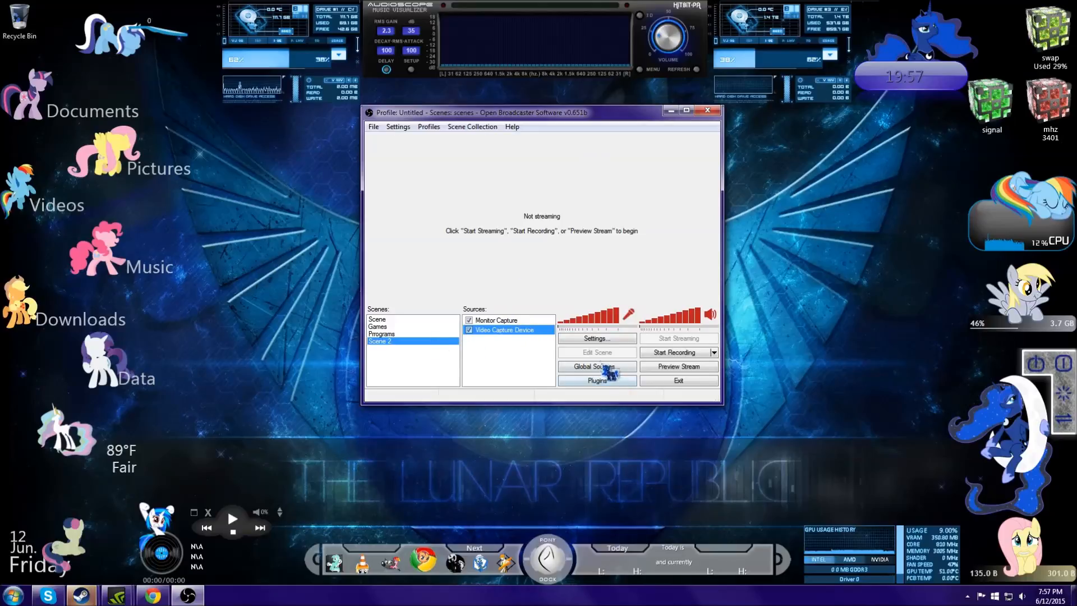
click(695, 368)
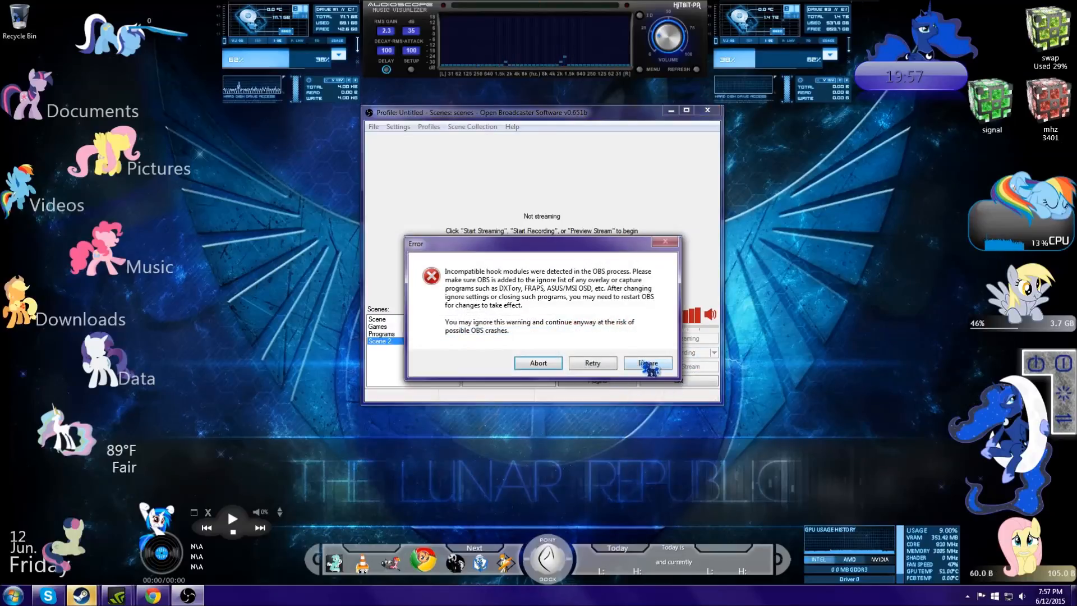
click(652, 364)
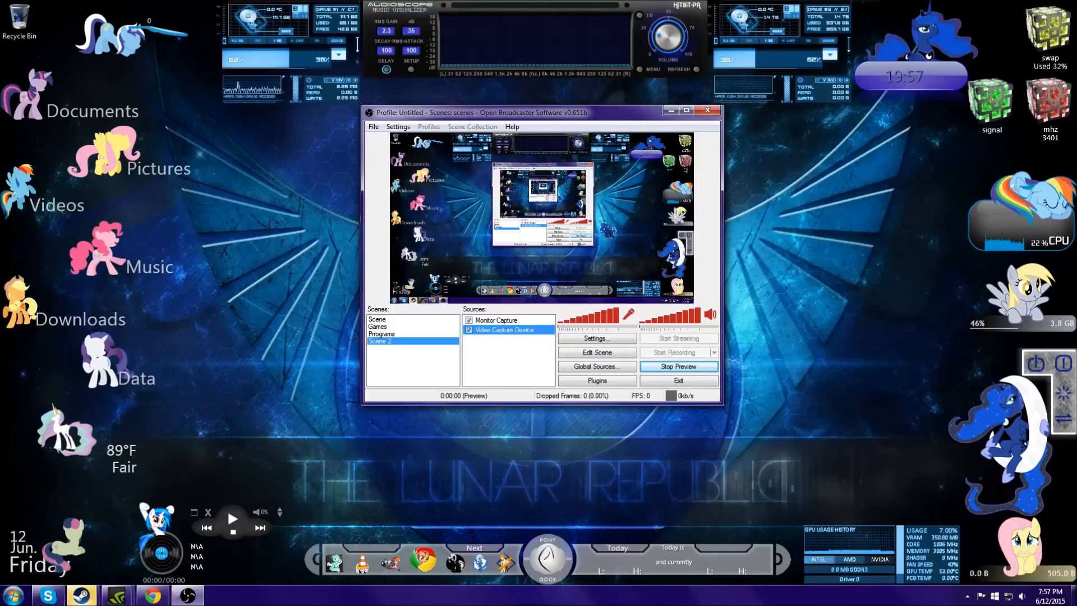
drag(569, 117, 474, 92)
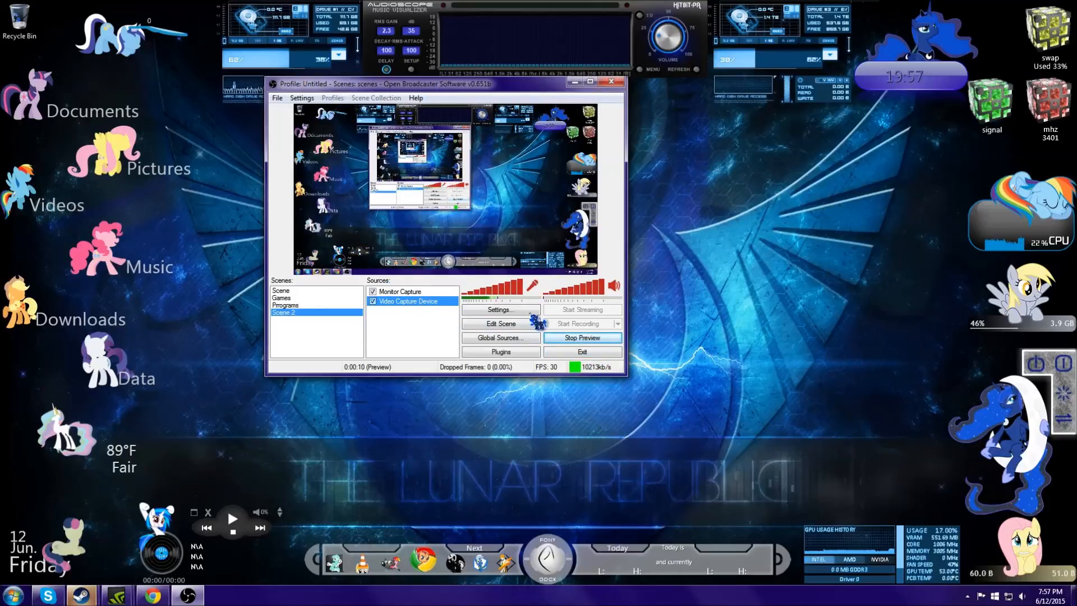
click(578, 352)
Move the Video Capture Device source up above Monitor Capture in the source order
right_click(408, 304)
mouse_move(460, 330)
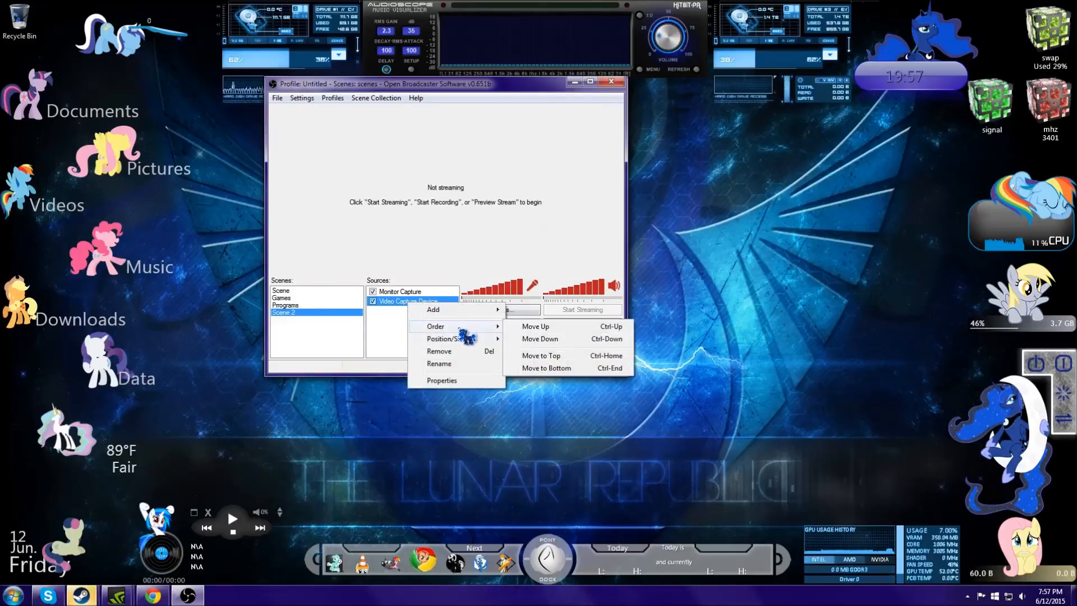
click(567, 327)
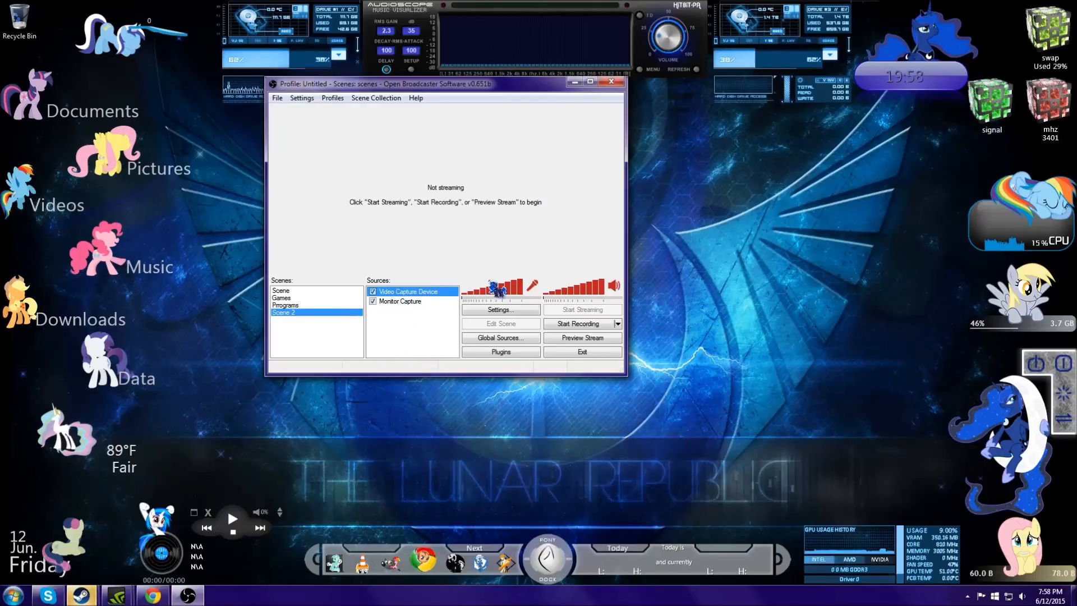
Preview Scene 2 again past the hook modules error, enable scene editing, and move the webcam image to the upper-left corner of the desktop capture
click(591, 341)
click(652, 364)
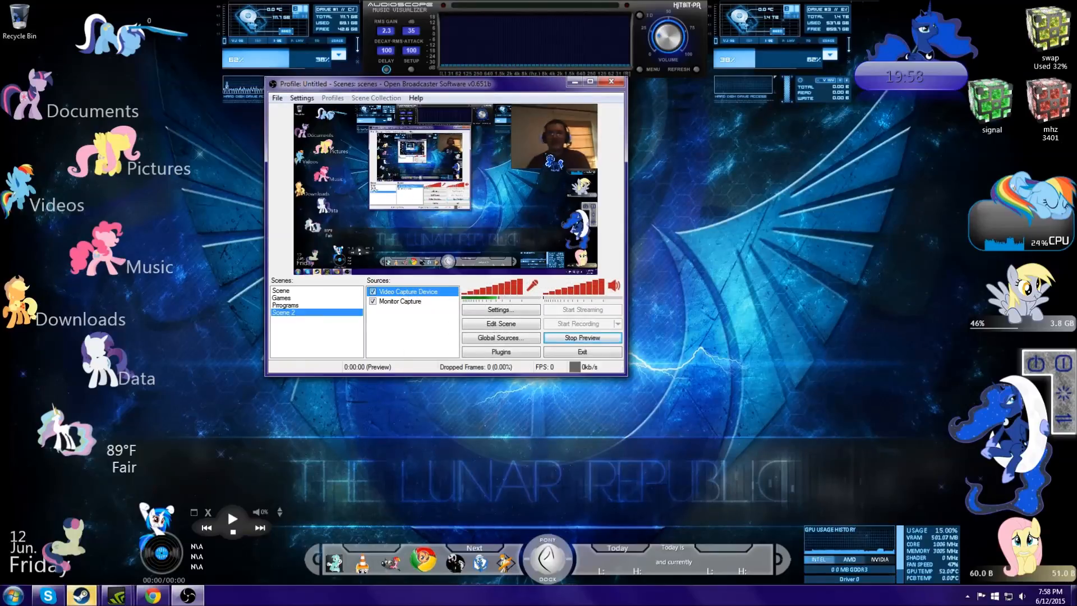
click(501, 324)
drag(565, 212, 363, 241)
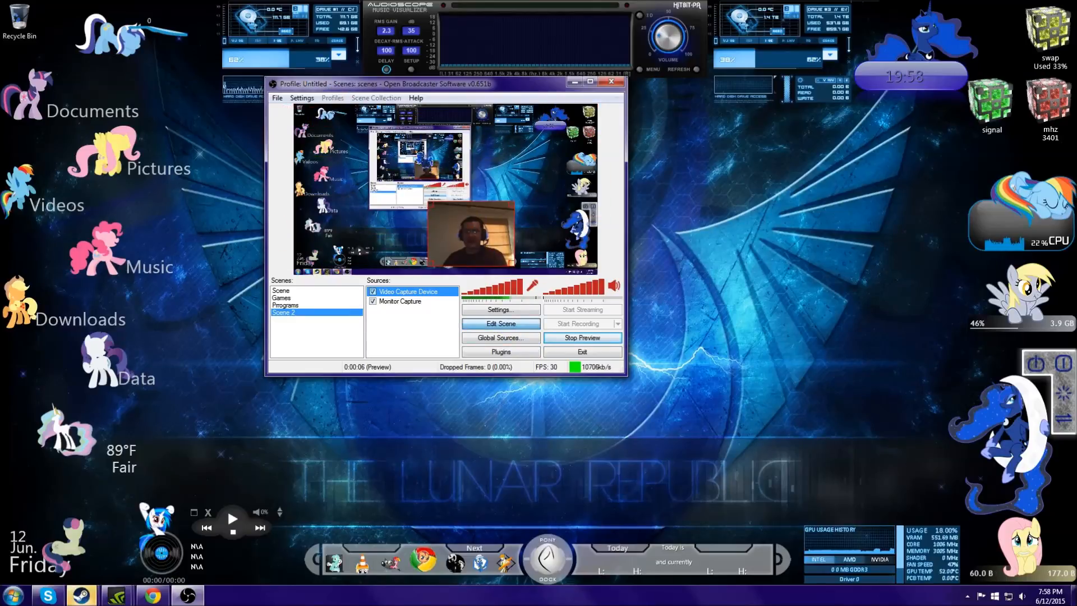
drag(471, 244, 336, 147)
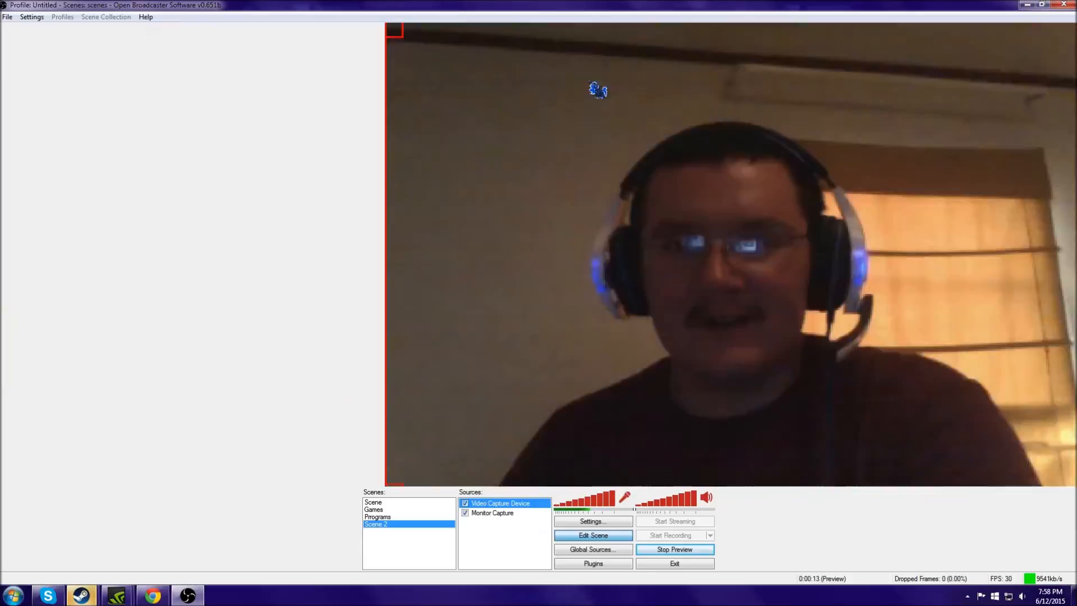
Check the preview in a maximized window and restore it, then move the webcam image near the middle and stop the preview
click(590, 81)
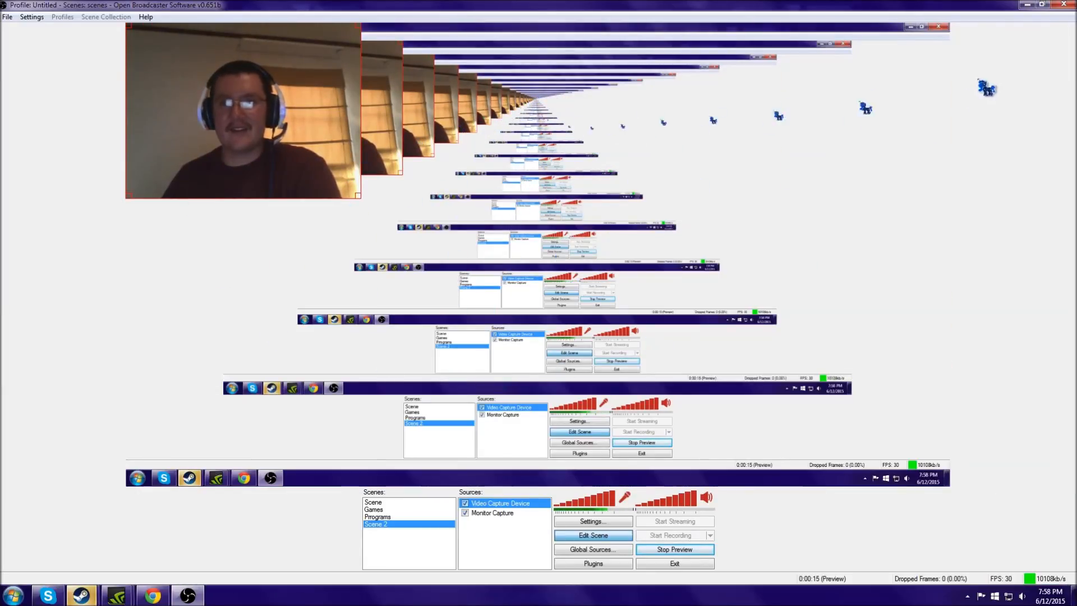
click(1042, 4)
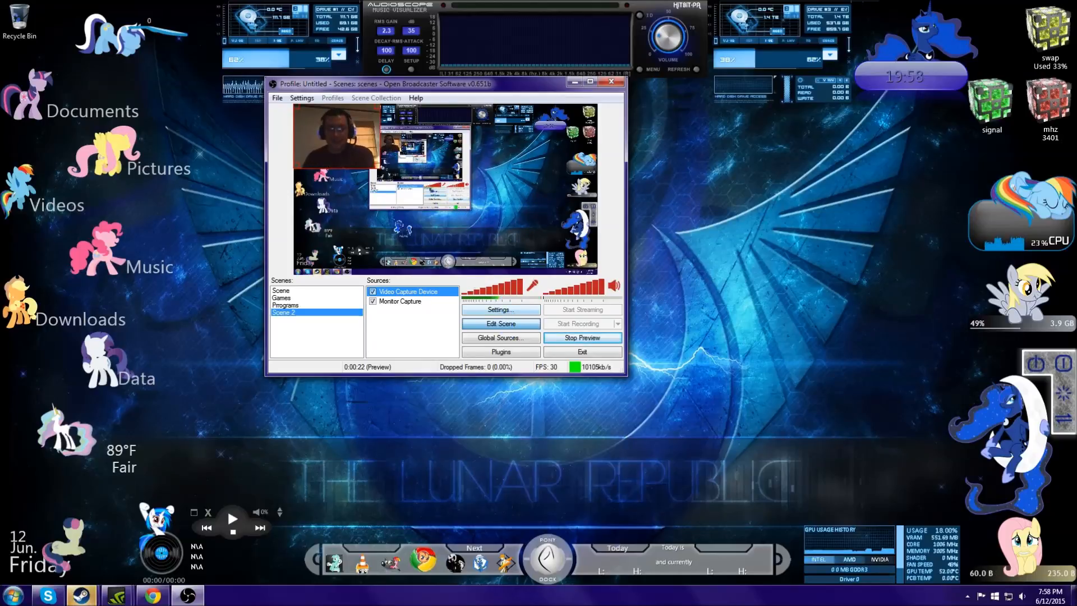
drag(348, 156, 446, 192)
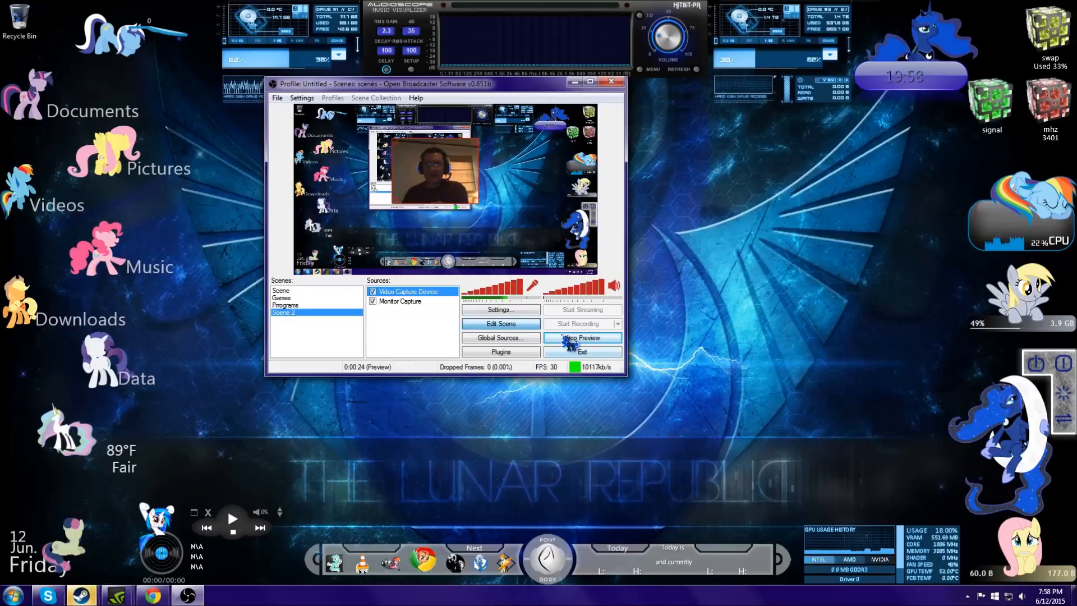
click(589, 336)
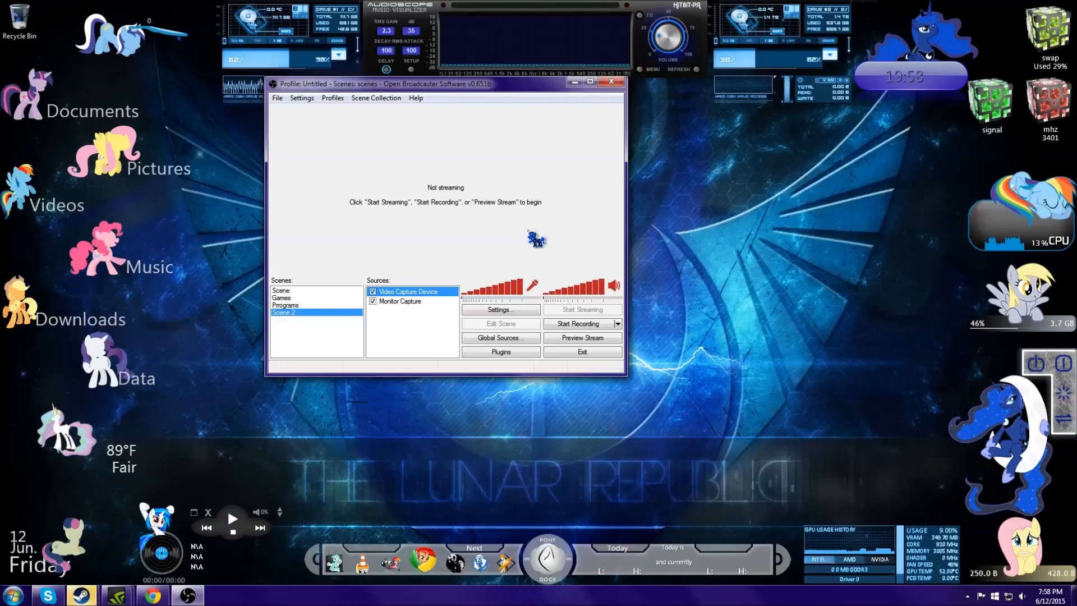
Disable the Video Capture Device and Monitor Capture sources and remove Scene 2, confirming the deletion
drag(431, 88, 529, 143)
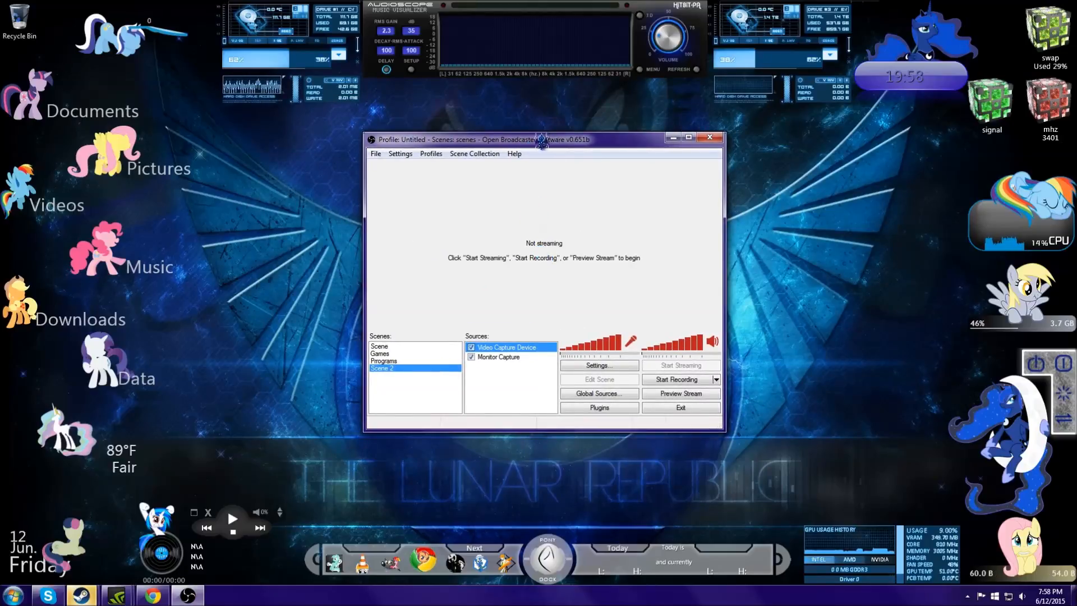
drag(542, 141, 487, 79)
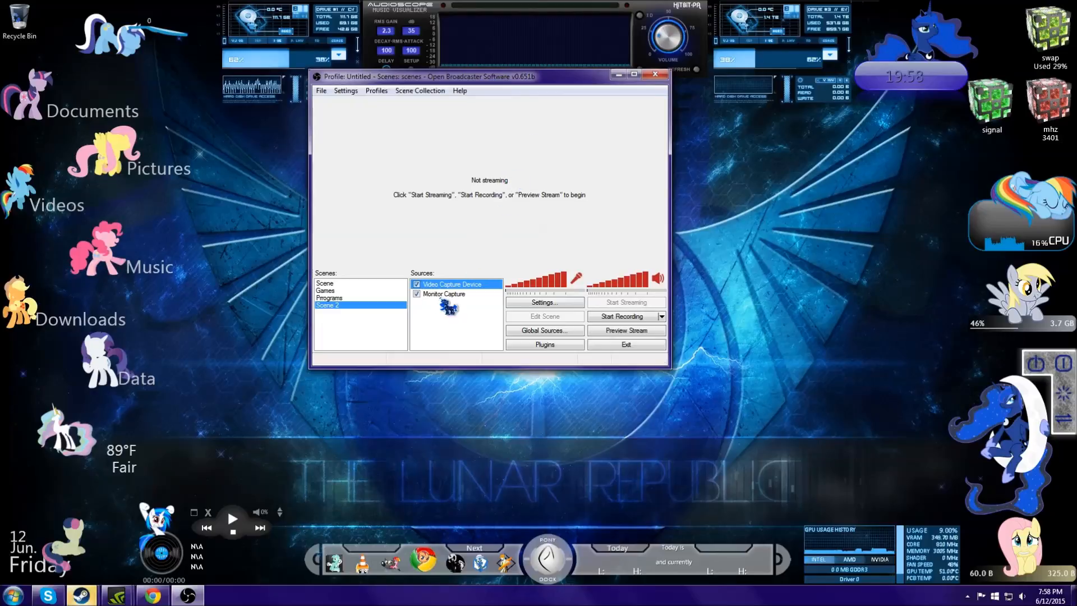
click(417, 285)
click(416, 294)
right_click(376, 308)
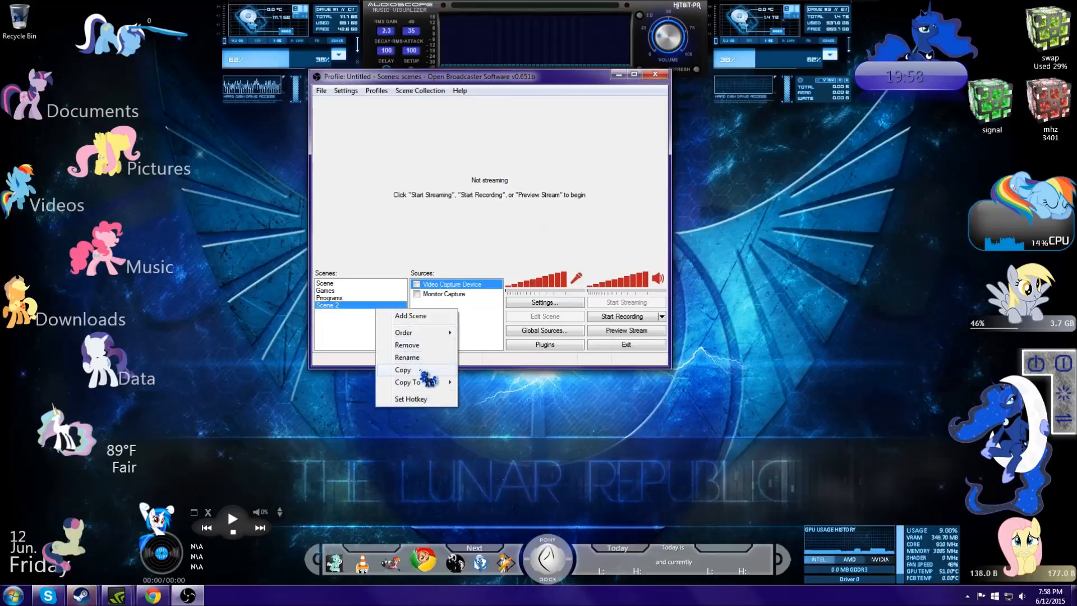
click(419, 345)
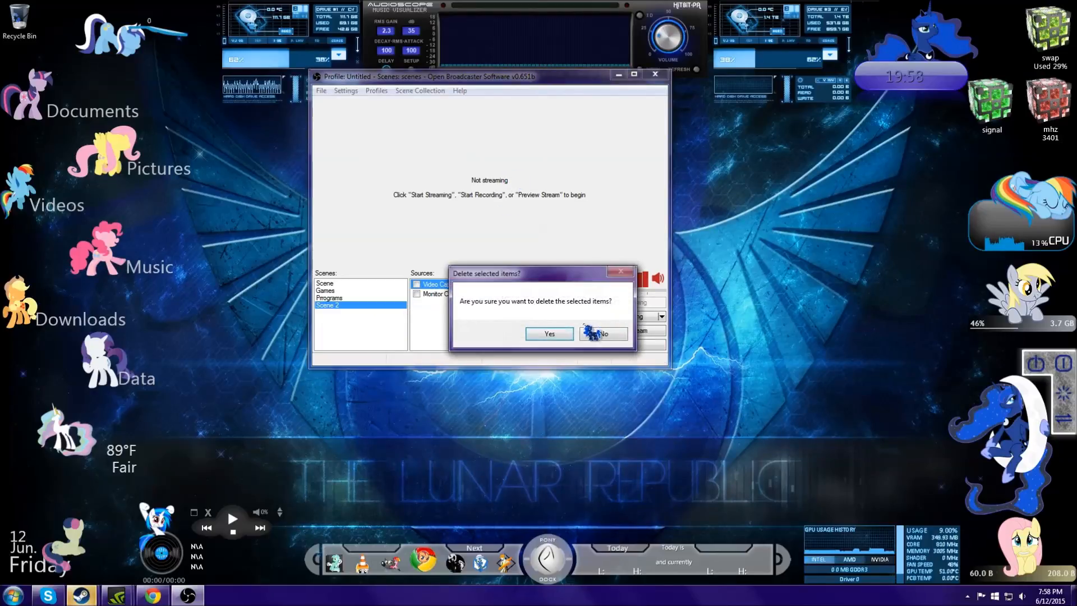
click(553, 333)
Look through the sources of the Games, Scene and Programs scenes
click(336, 291)
click(335, 283)
click(339, 298)
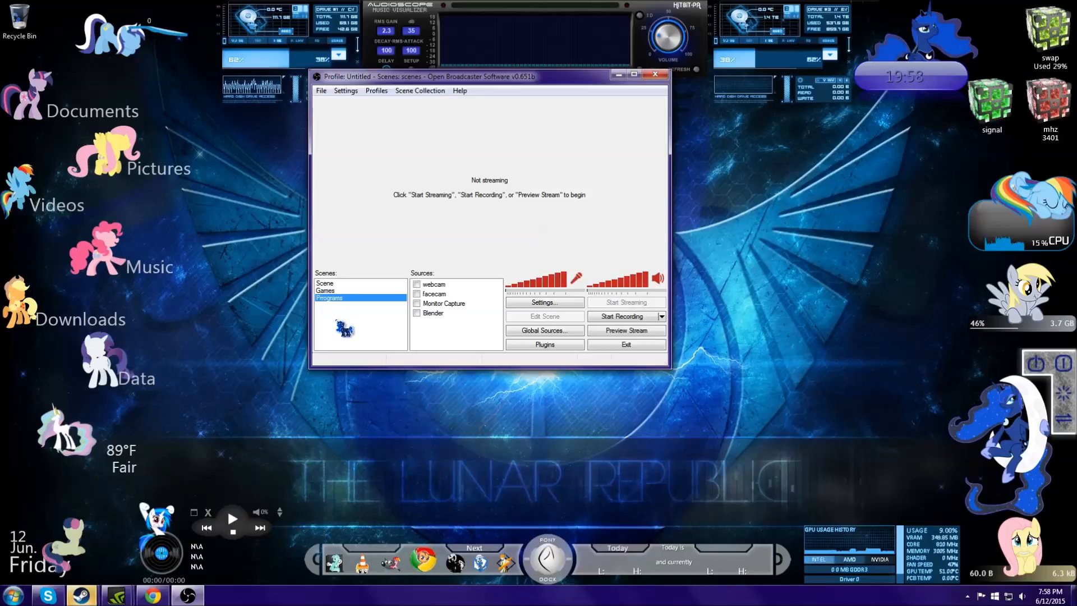
Try enabling the Blender and facecam sources in the Programs scene, and disable both again
click(416, 313)
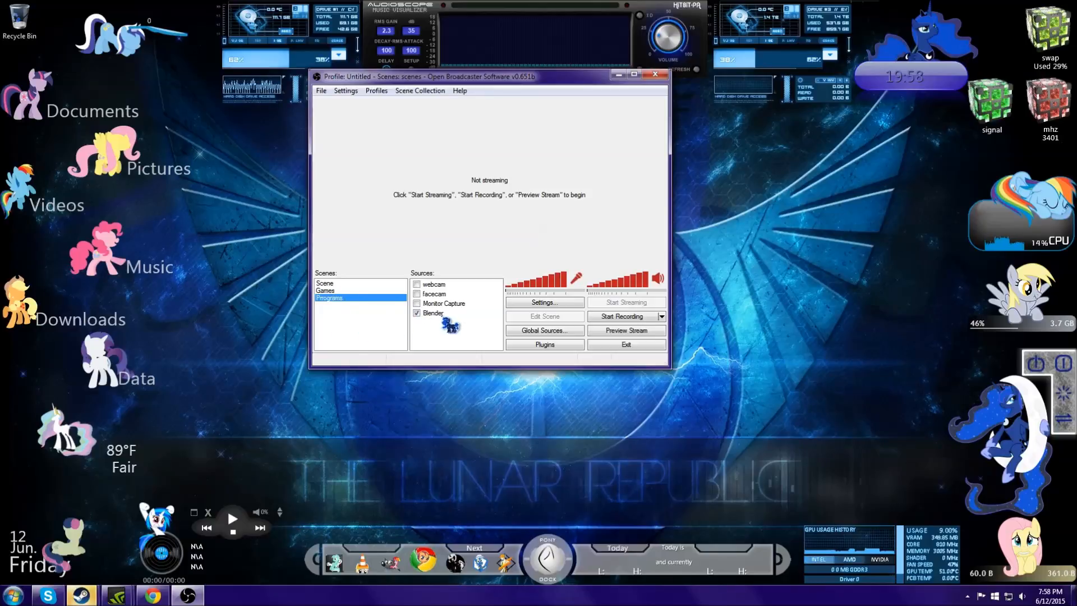
click(343, 291)
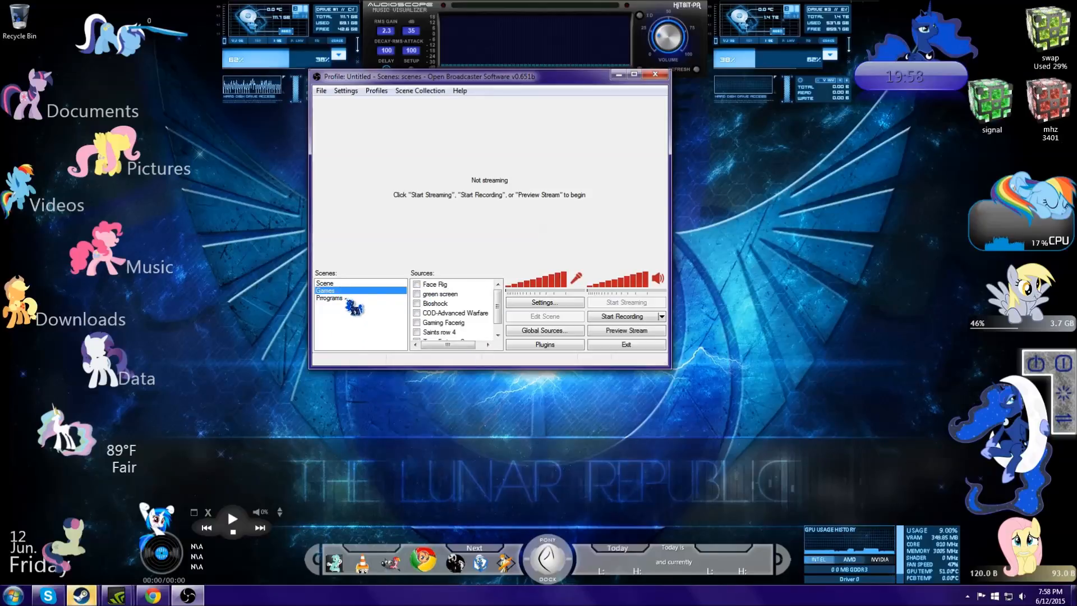
click(347, 299)
click(417, 313)
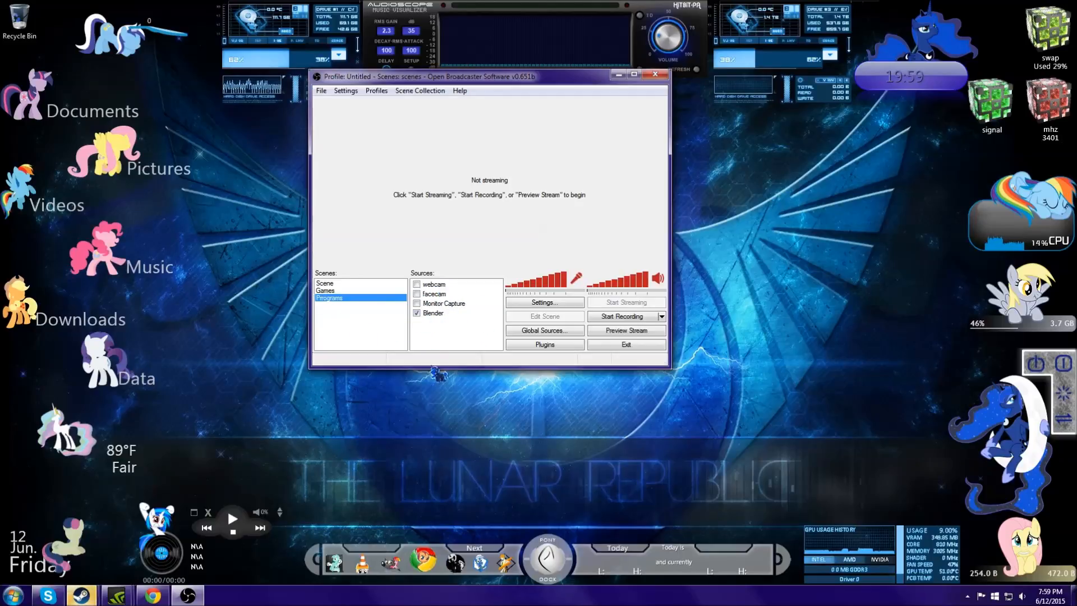
click(416, 313)
click(417, 294)
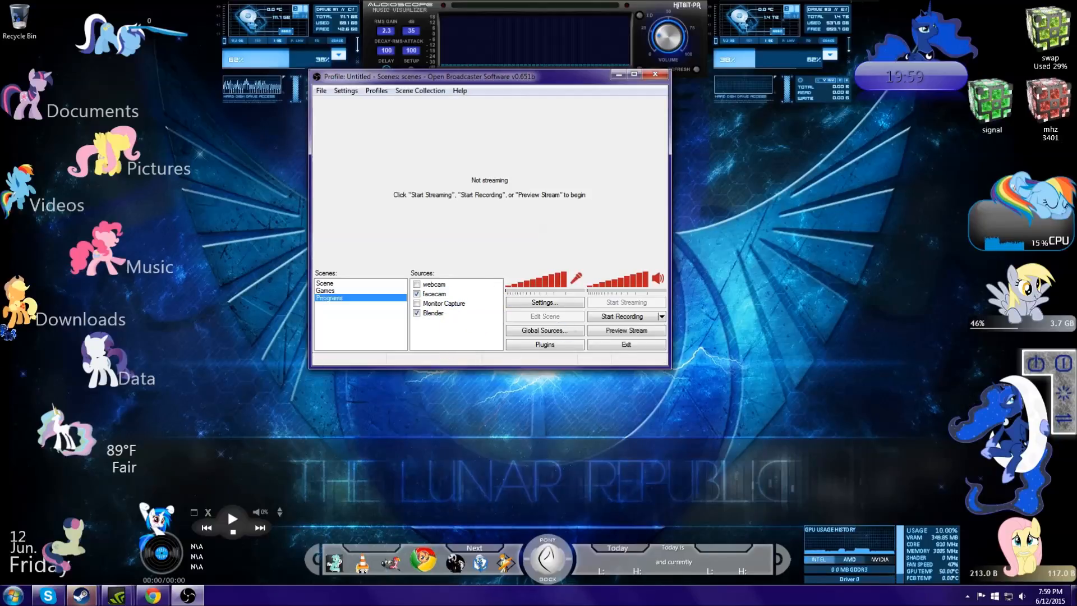
click(429, 313)
click(416, 294)
click(416, 313)
drag(449, 76, 469, 143)
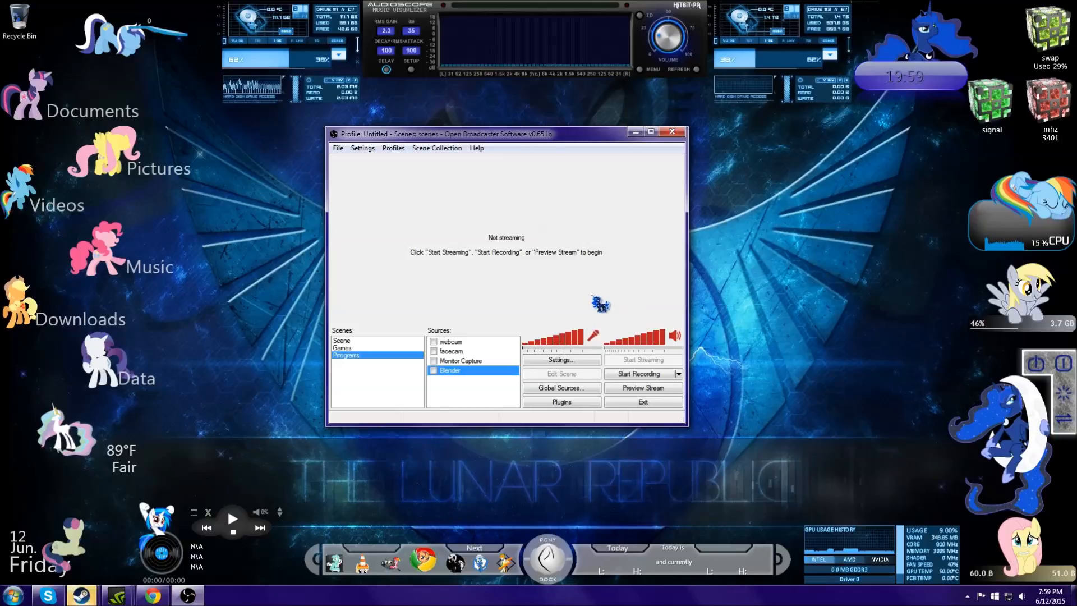
drag(479, 138, 513, 117)
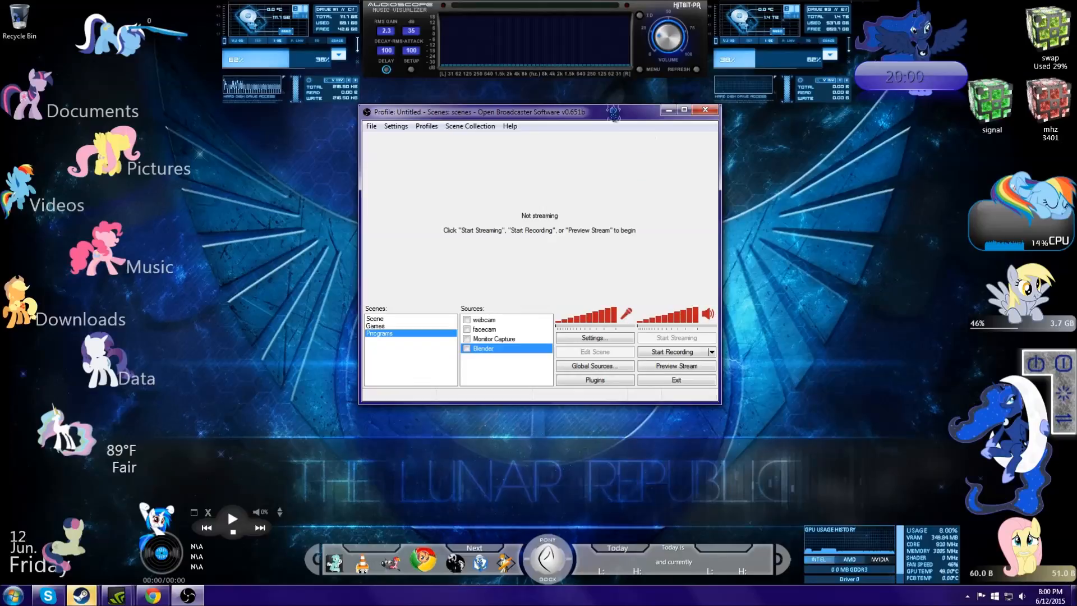
drag(583, 117, 575, 141)
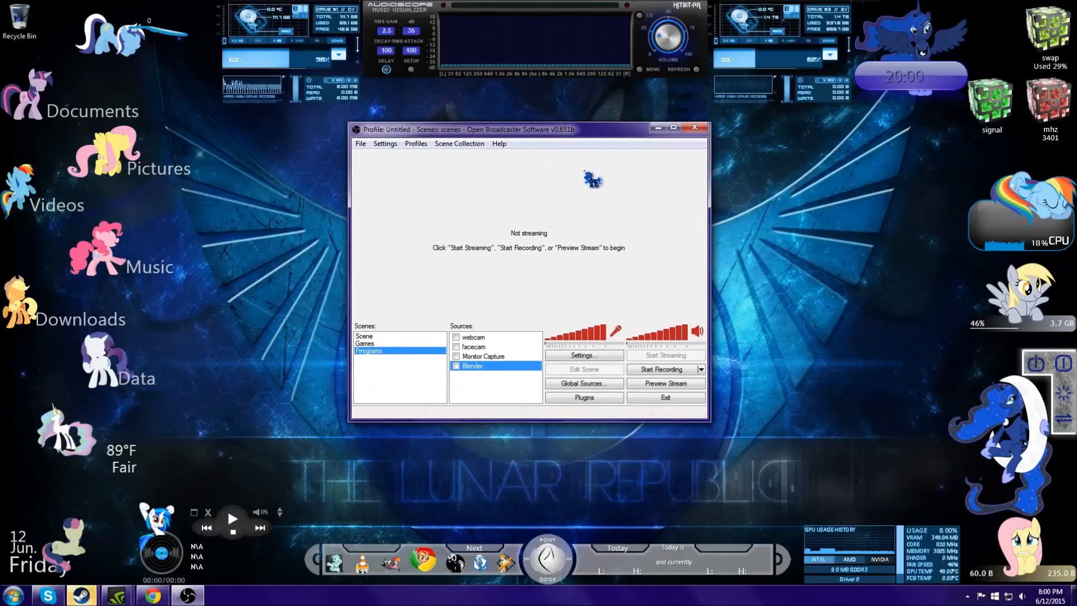
mouse_move(567, 130)
mouse_down()
mouse_move(583, 128)
mouse_move(574, 119)
mouse_up()
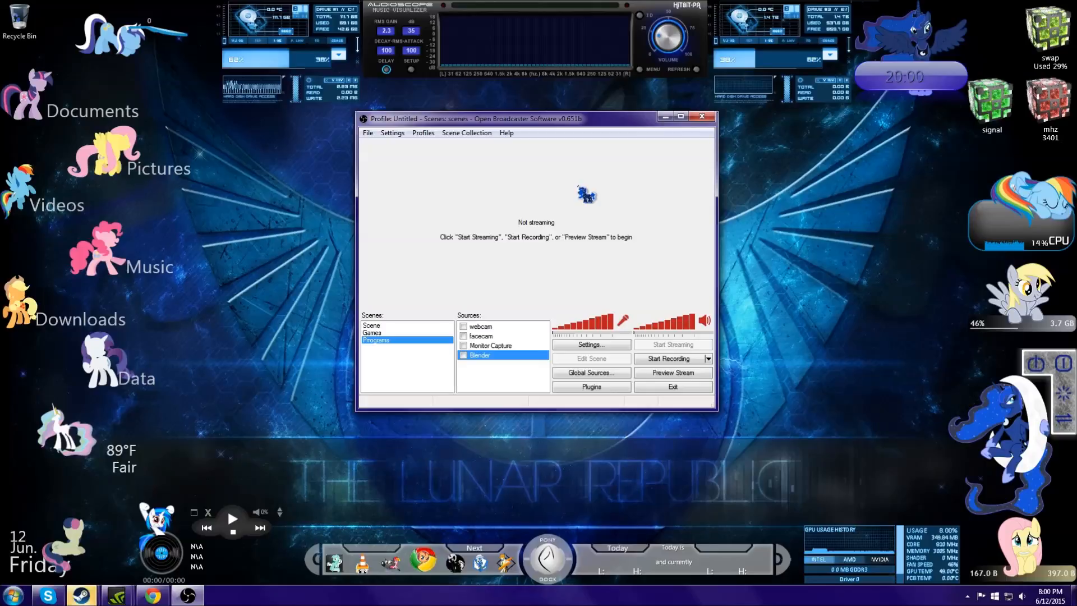
key(alt)
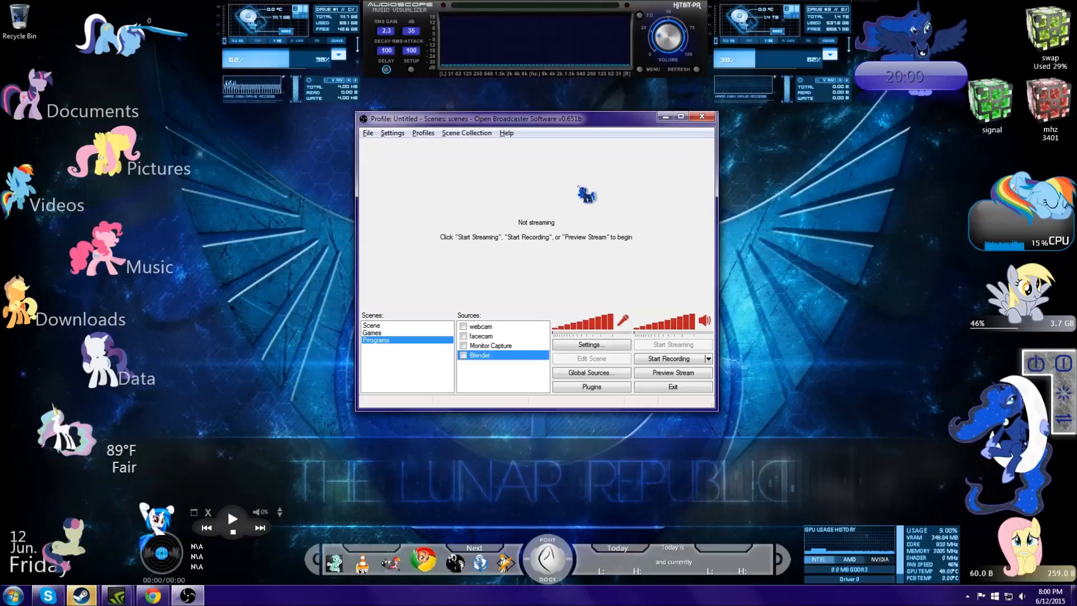